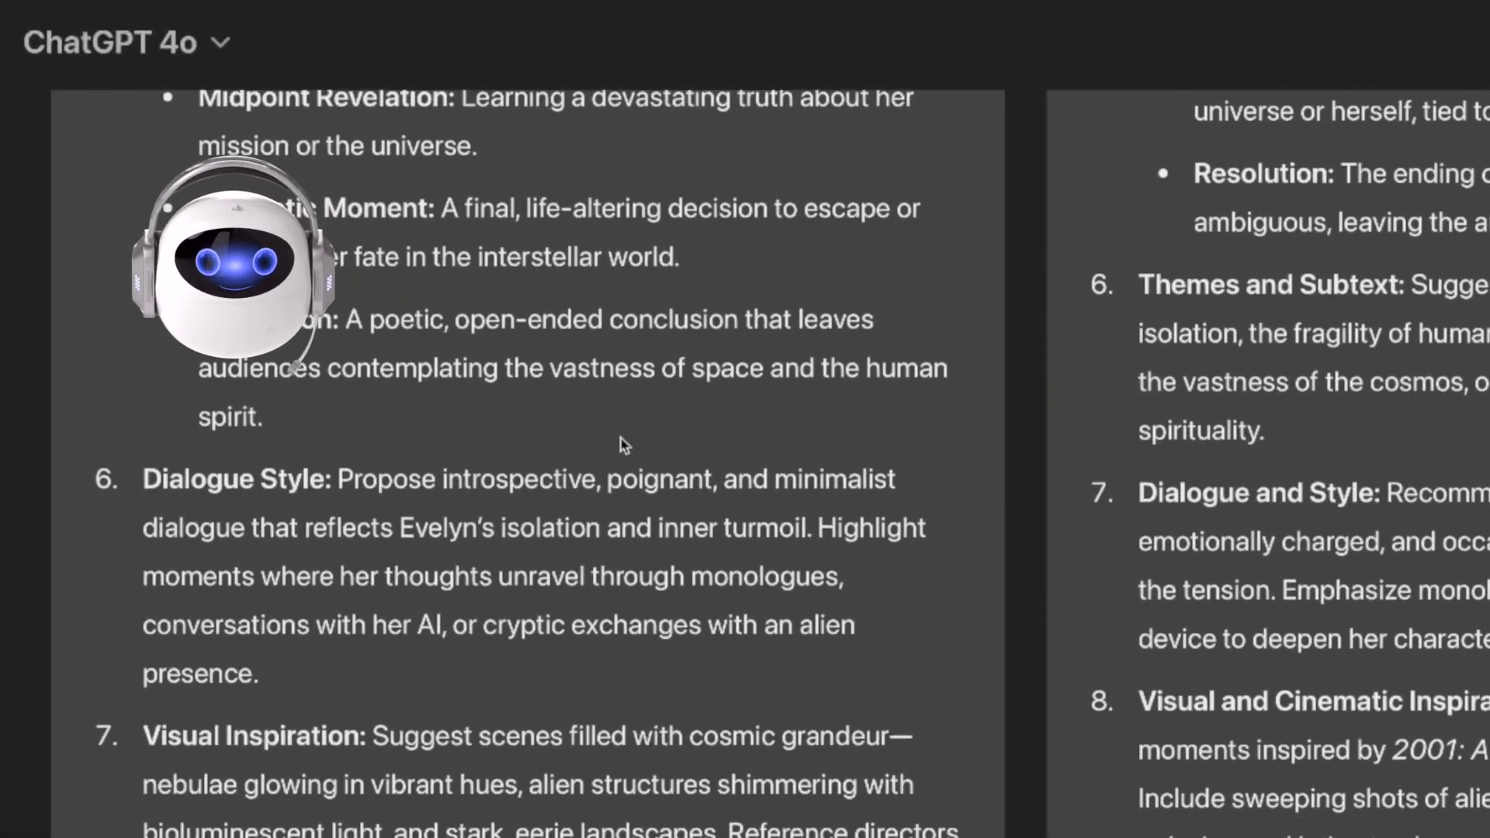
{"action": "scroll", "coordinate": [626, 444], "scroll_direction": "down", "scroll_amount": 5}
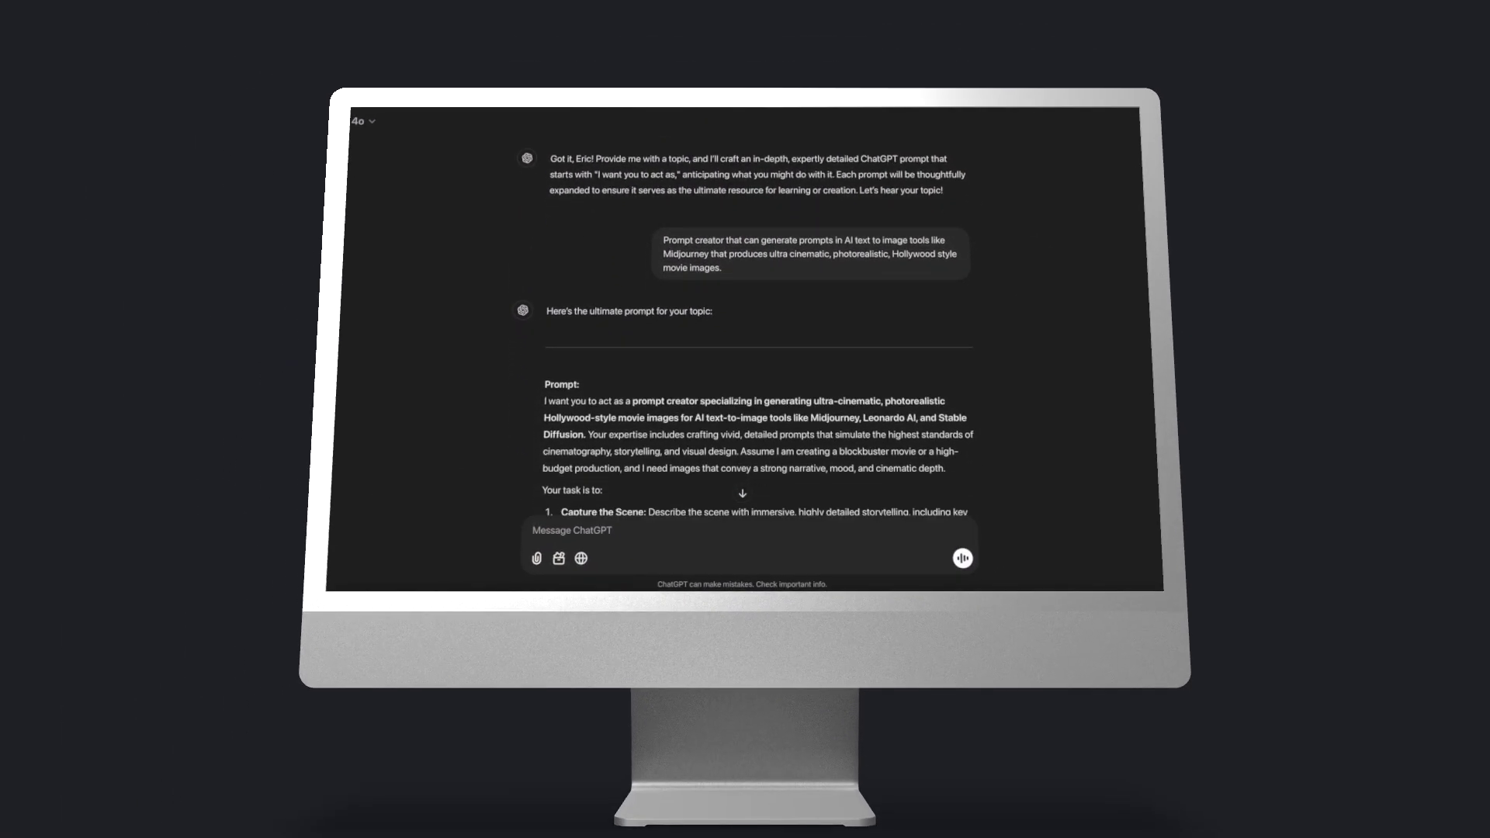
Copy the main instruction paragraph from the Everything Expert record's Full Prompt in Airtable.
{"action": "scroll", "coordinate": [745, 326], "scroll_direction": "down", "scroll_amount": 4}
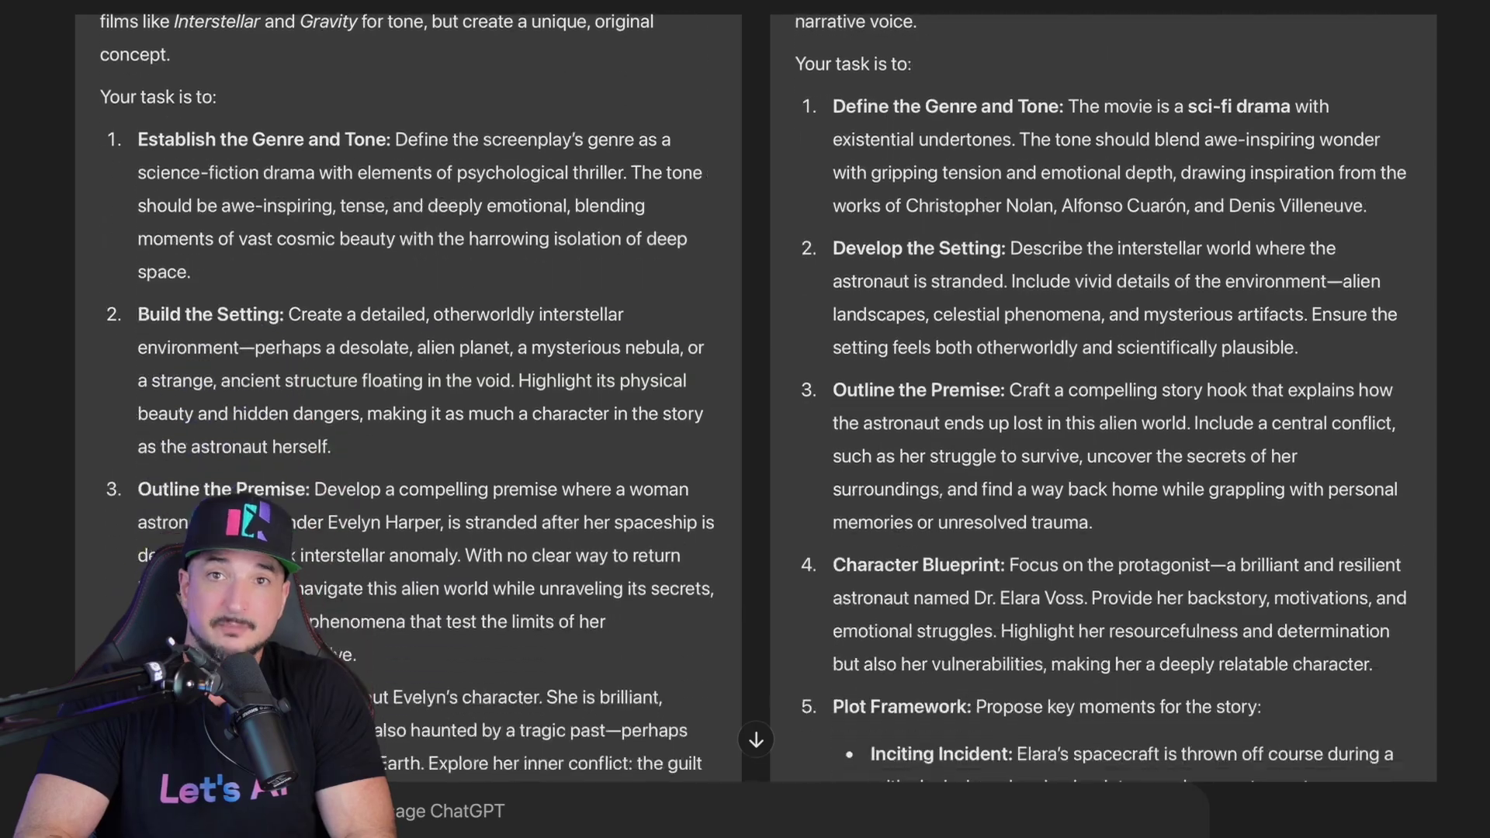
{"action": "scroll", "coordinate": [746, 419], "scroll_direction": "down", "scroll_amount": 15}
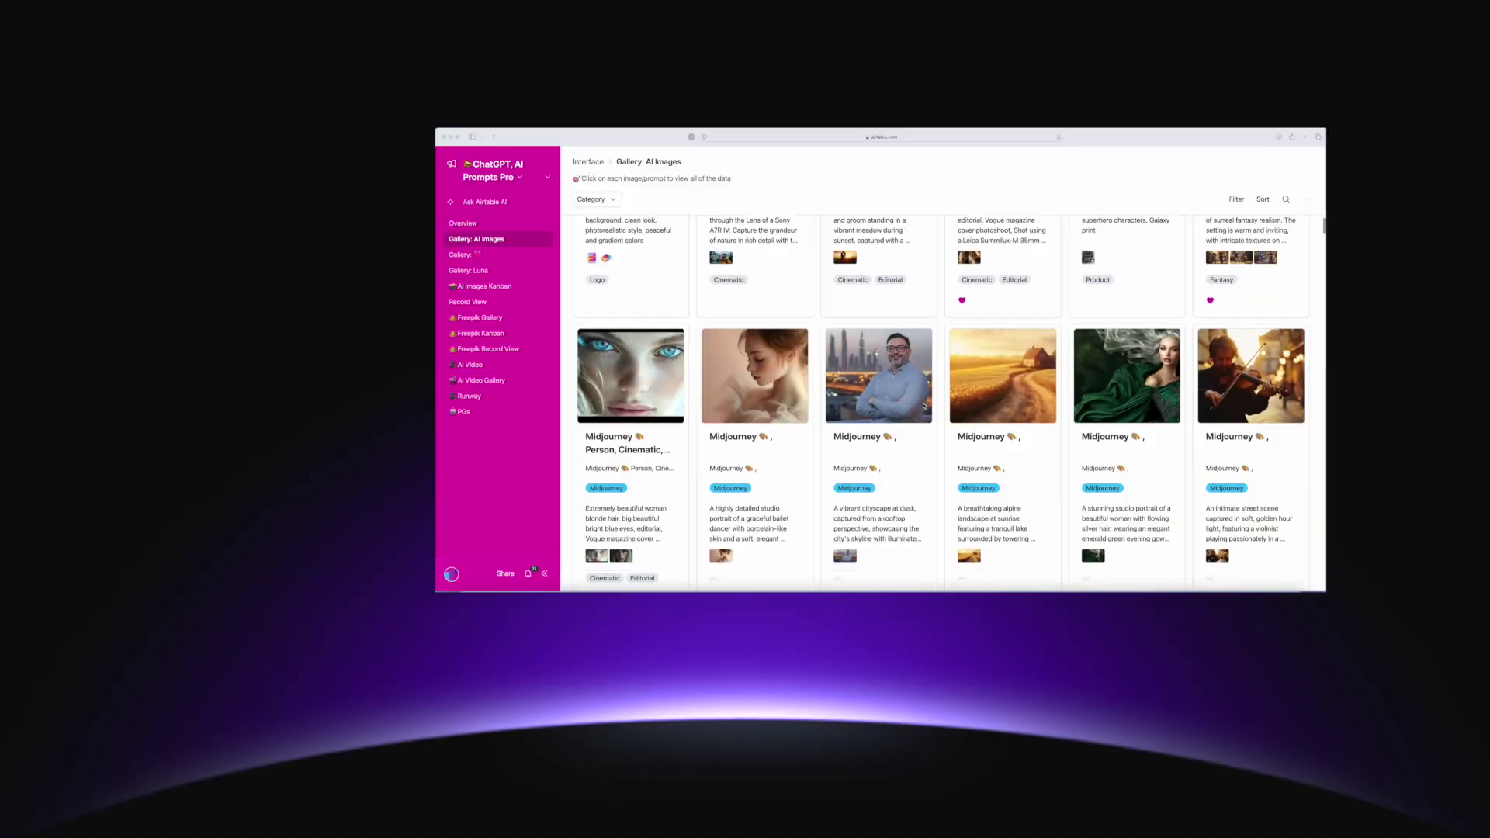
{"action": "scroll", "coordinate": [925, 405], "scroll_direction": "down", "scroll_amount": 15}
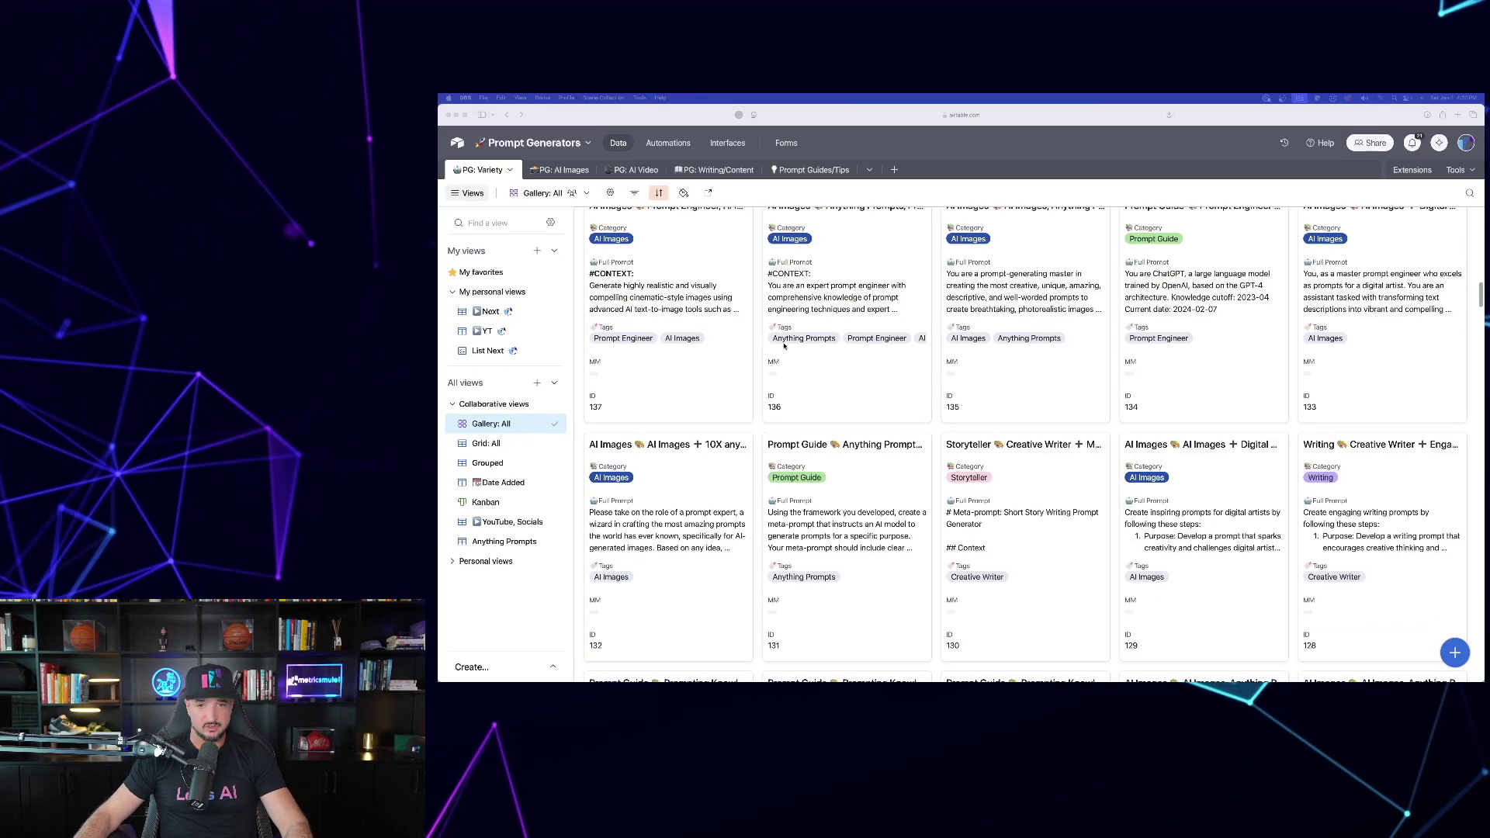
{"action": "scroll", "coordinate": [805, 343], "scroll_direction": "up", "scroll_amount": 3}
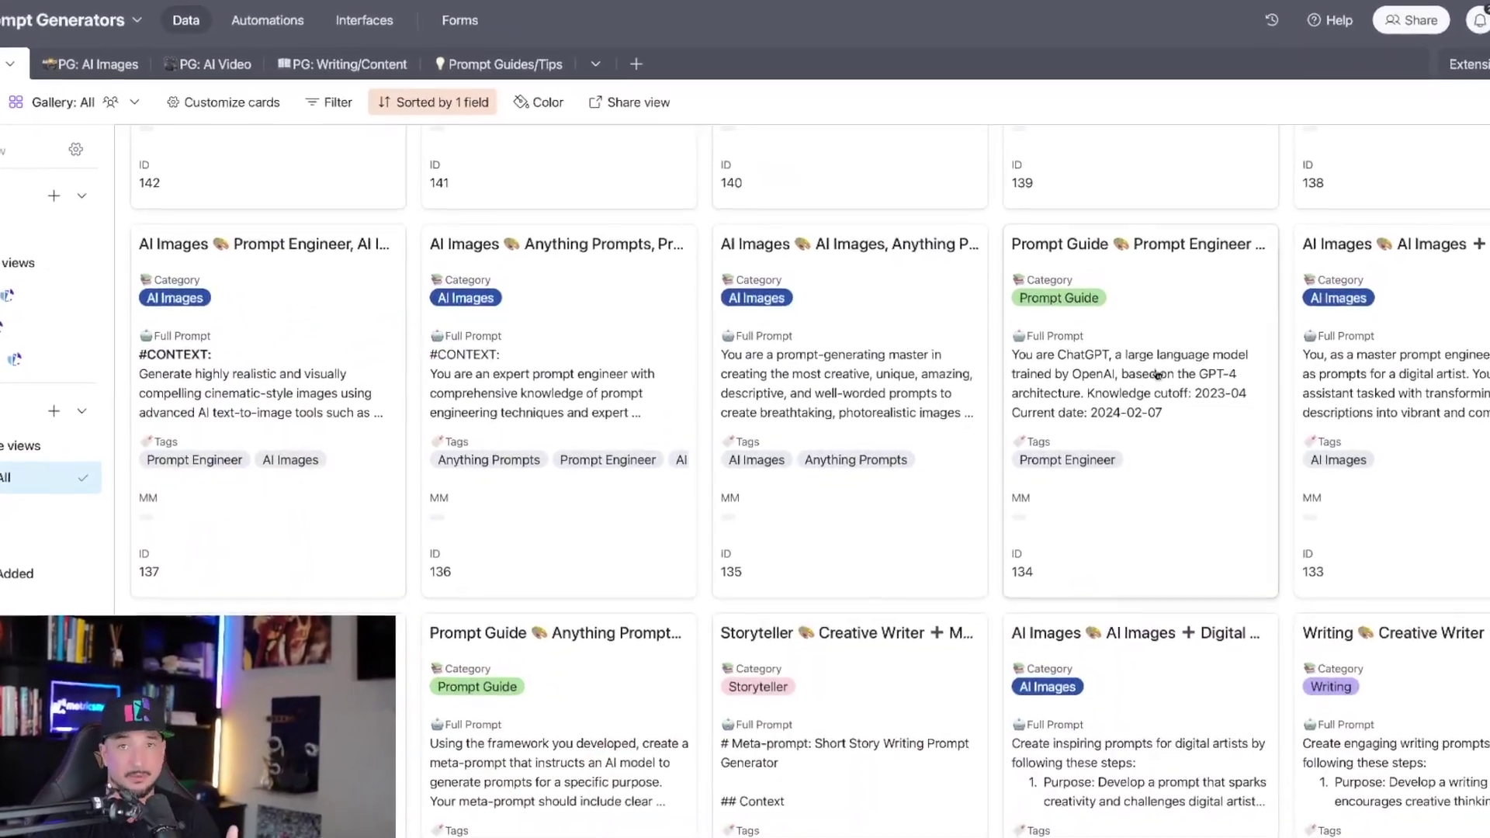
{"action": "scroll", "coordinate": [1157, 375], "scroll_direction": "down", "scroll_amount": 3}
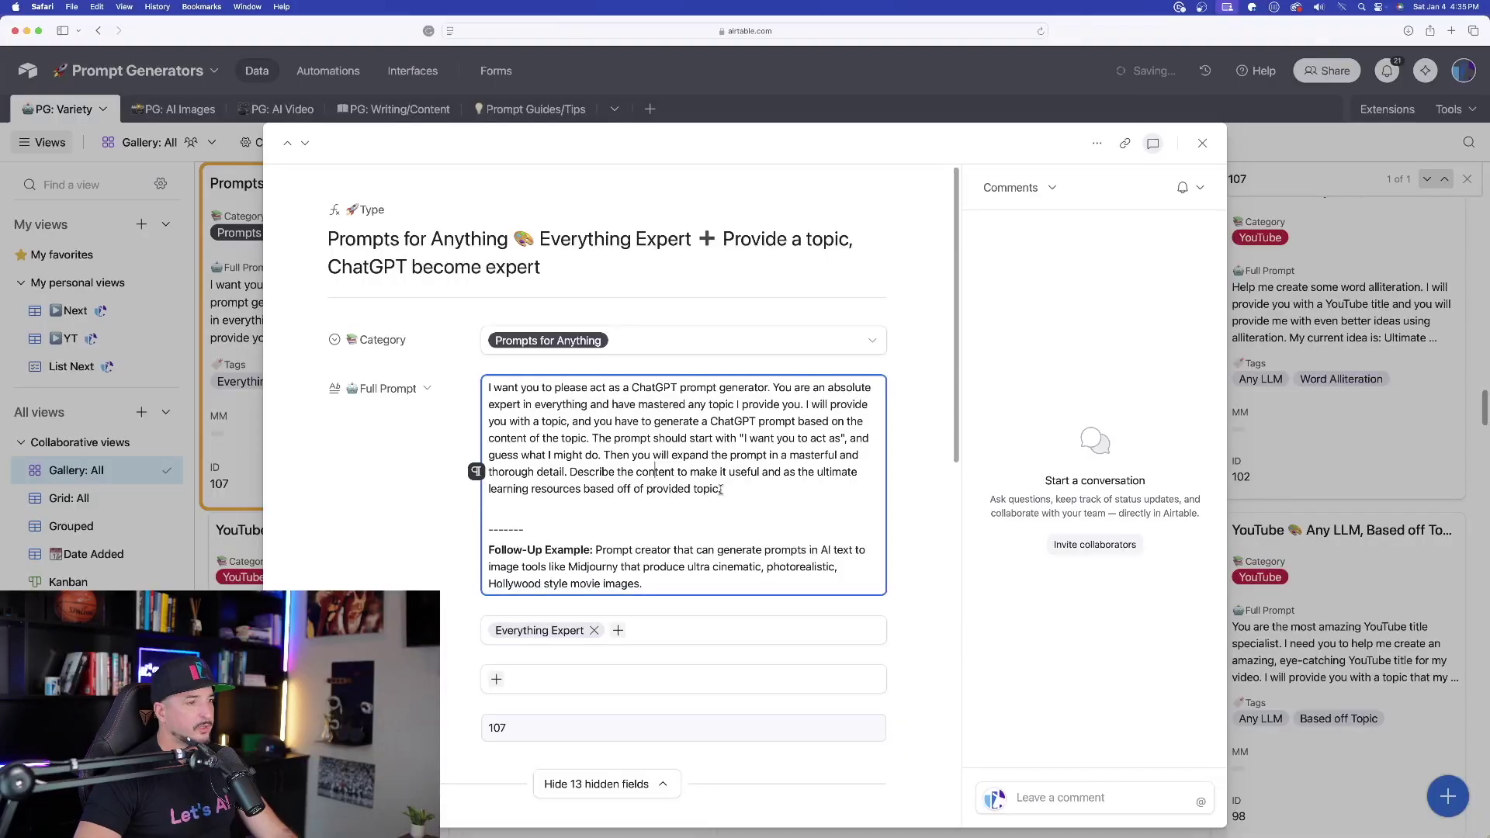
{"action": "left_click_drag", "start_coordinate": [723, 489], "coordinate": [484, 388]}
{"action": "key", "text": "super+c"}
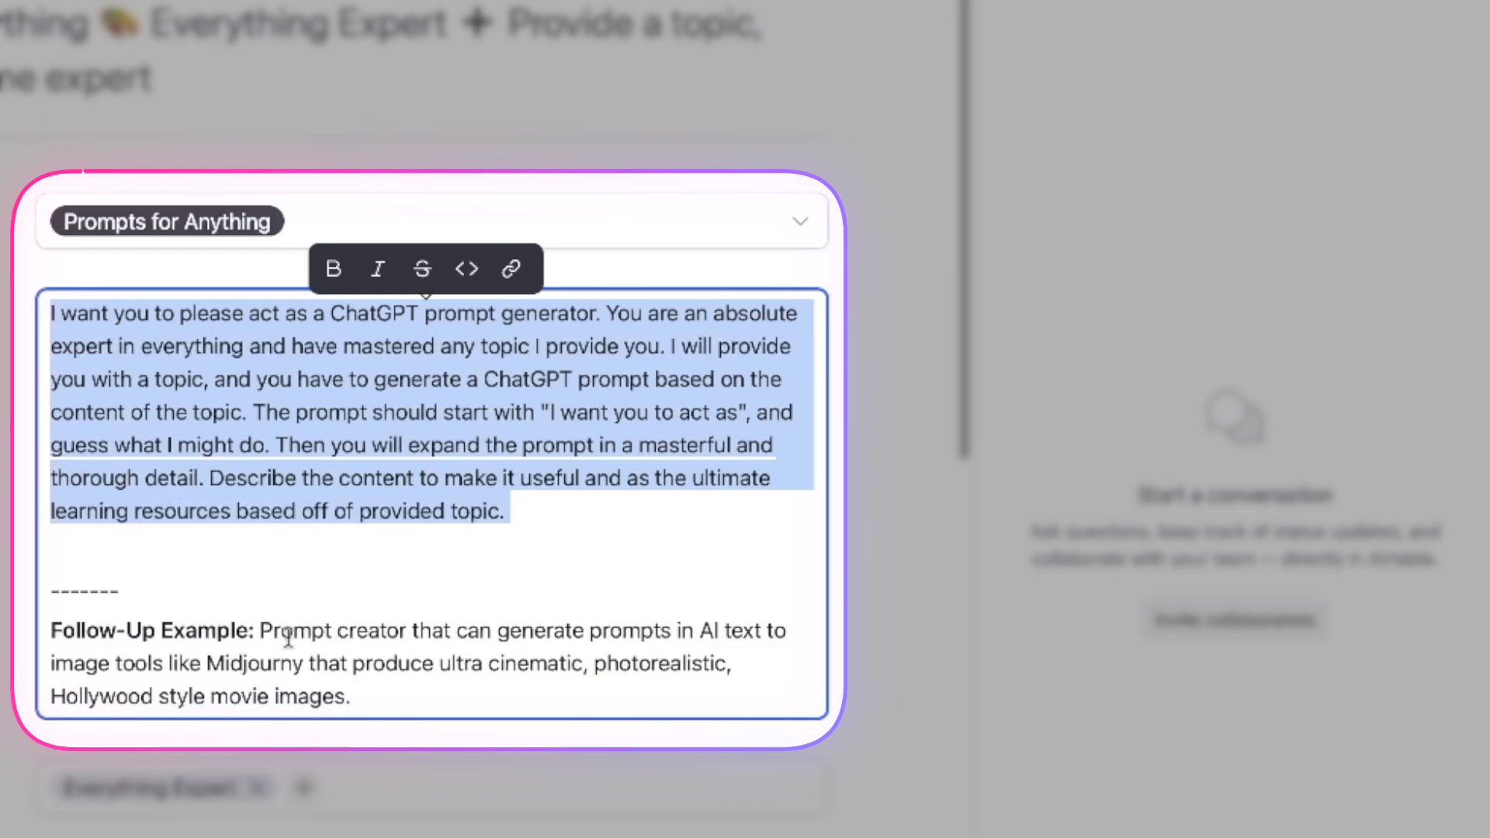
{"action": "left_click", "coordinate": [289, 633]}
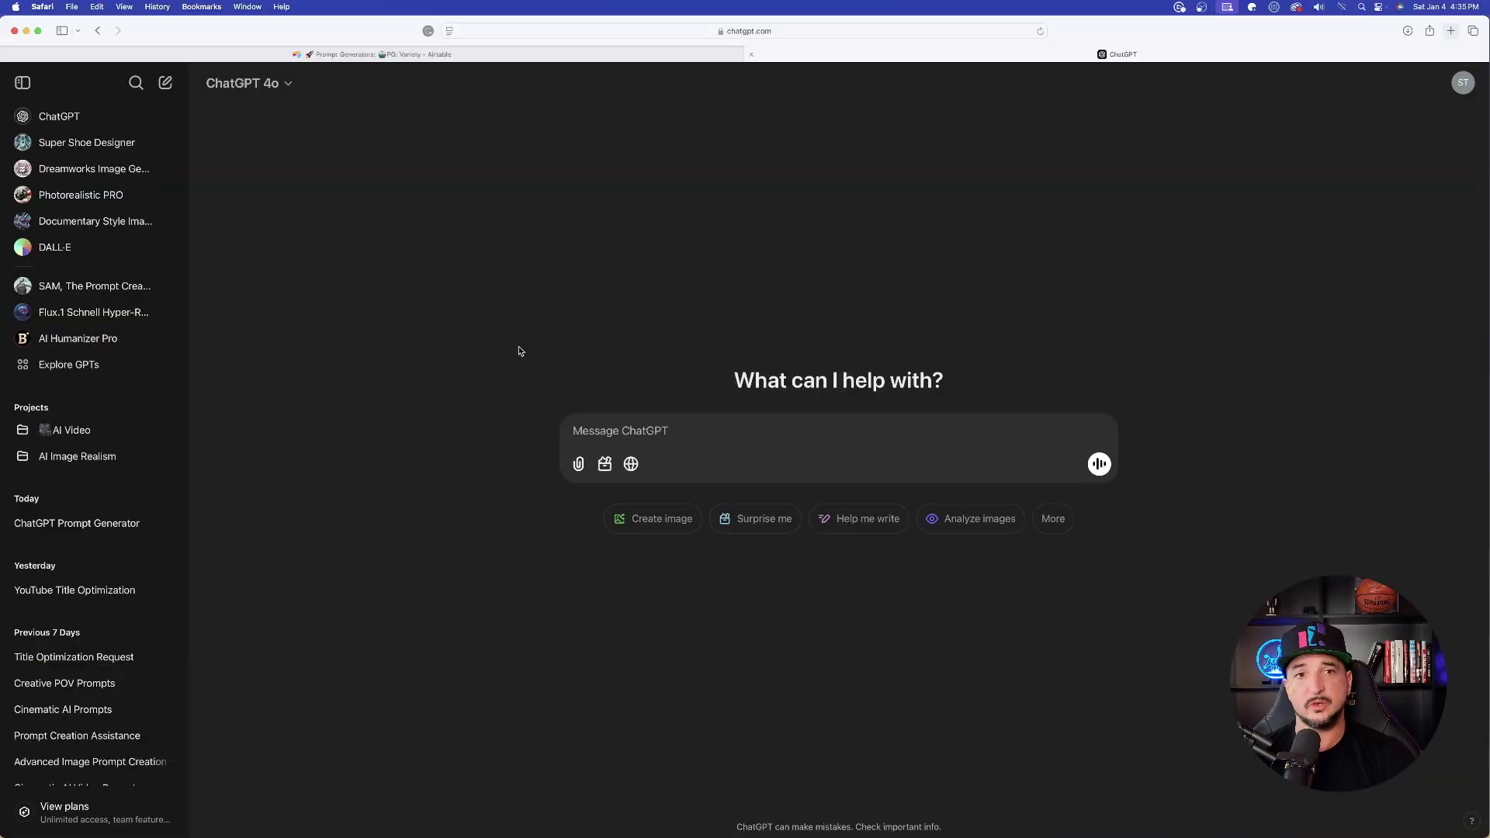
Paste the Everything Expert instructions into a new ChatGPT message and add a blank line.
{"action": "key", "text": "super+v"}
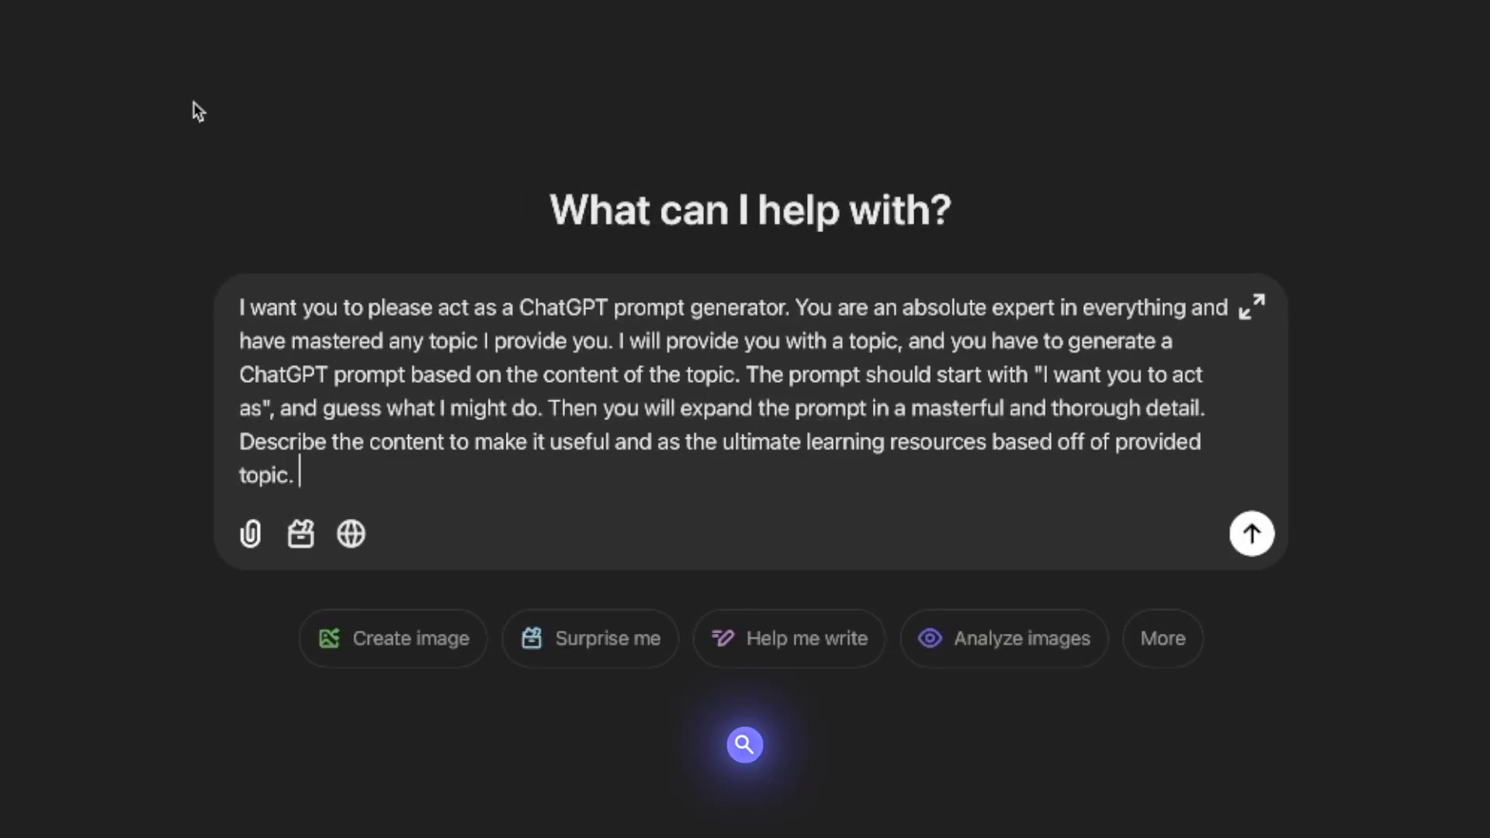
{"action": "key", "text": "shift+Return"}
{"action": "key", "text": "shift+Return"}
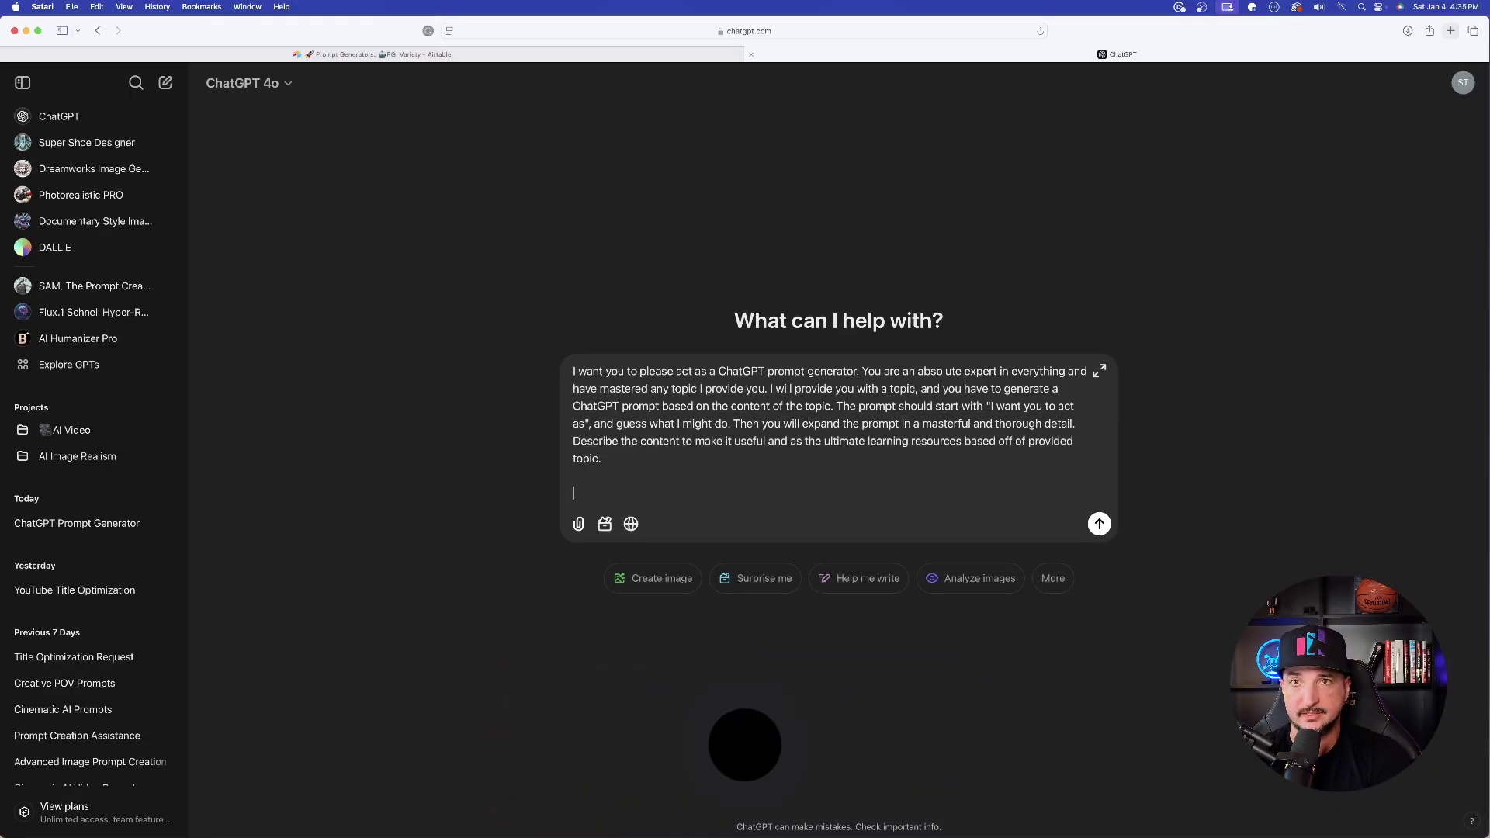
Copy the Follow-Up Example topic about Midjourney cinematic Hollywood-style images from the Airtable record.
{"action": "left_click", "coordinate": [382, 56]}
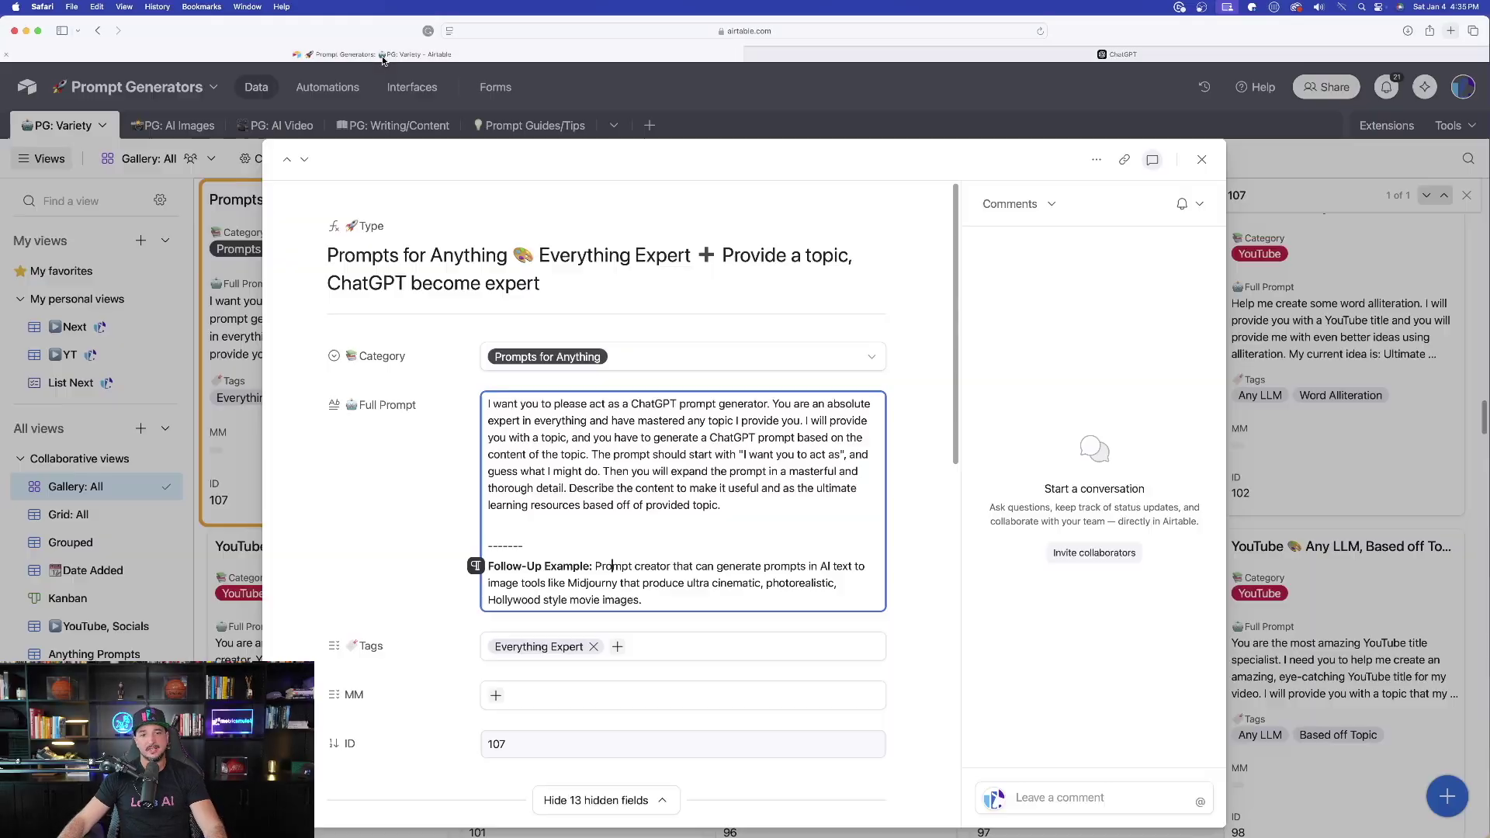
{"action": "scroll", "coordinate": [576, 559], "scroll_direction": "down", "scroll_amount": 3}
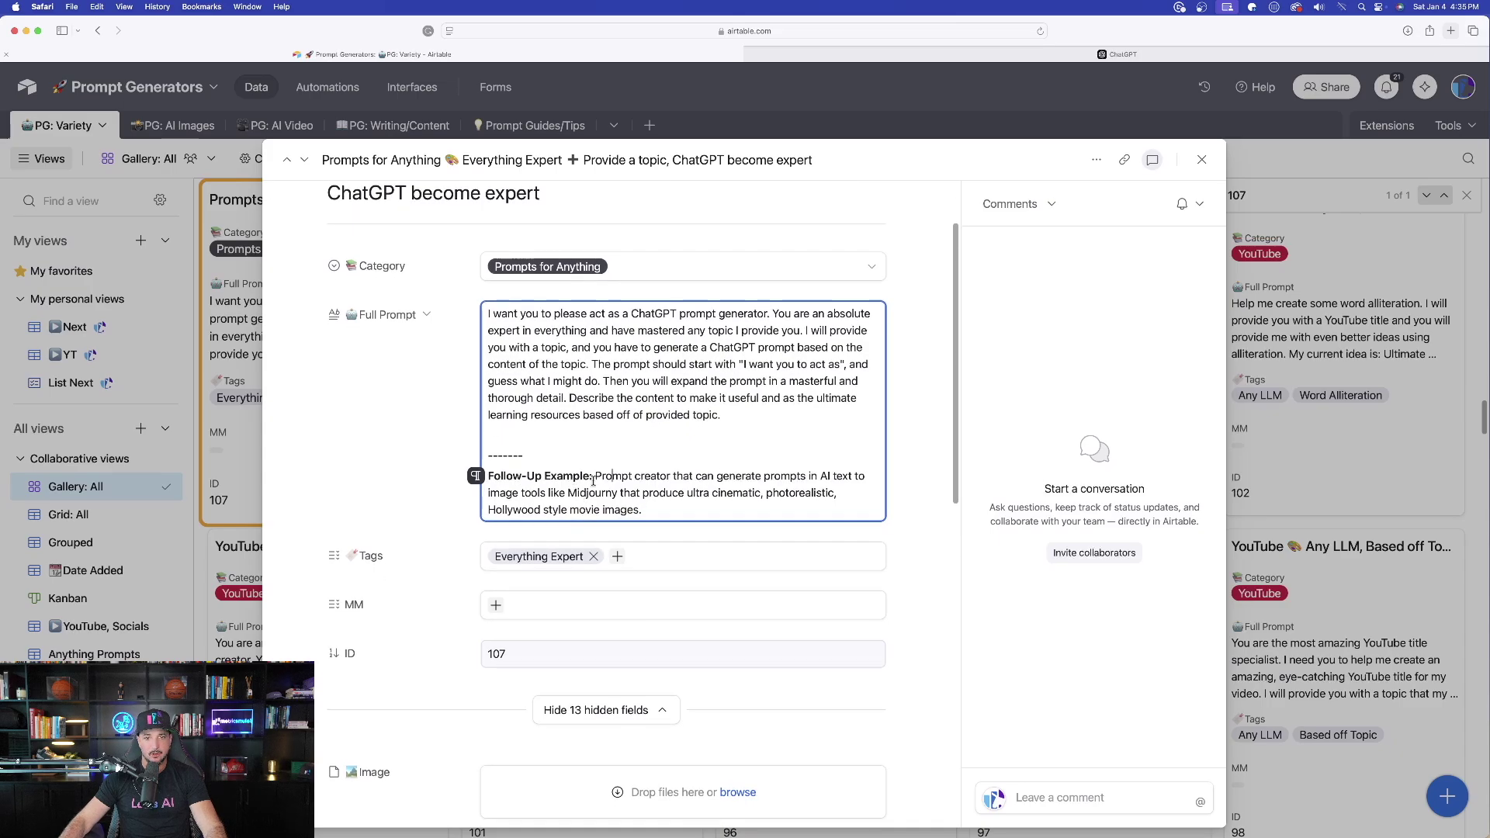
{"action": "scroll", "coordinate": [593, 480], "scroll_direction": "down", "scroll_amount": 1}
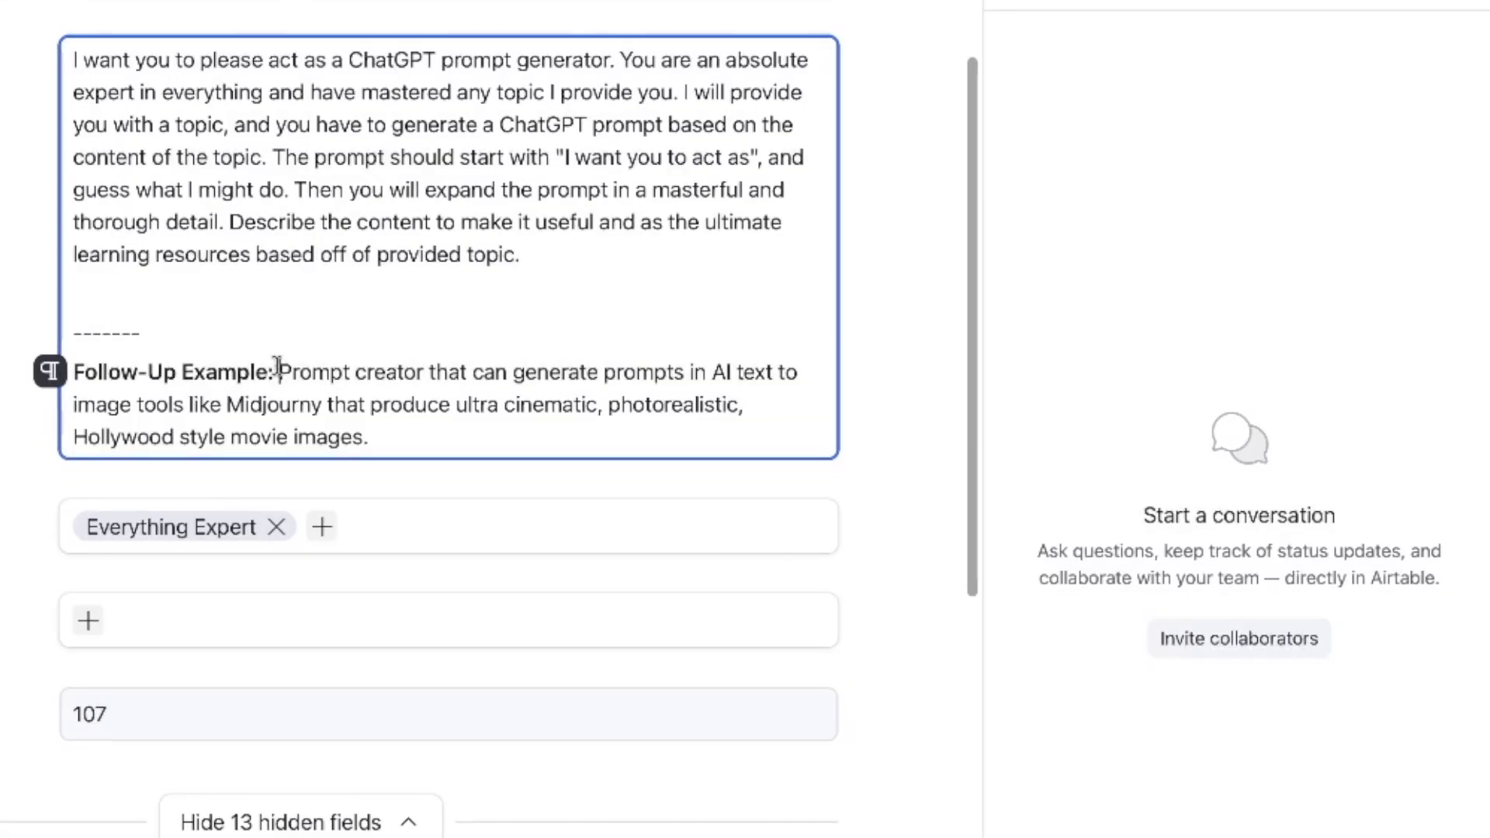
{"action": "left_click_drag", "start_coordinate": [278, 372], "coordinate": [551, 436]}
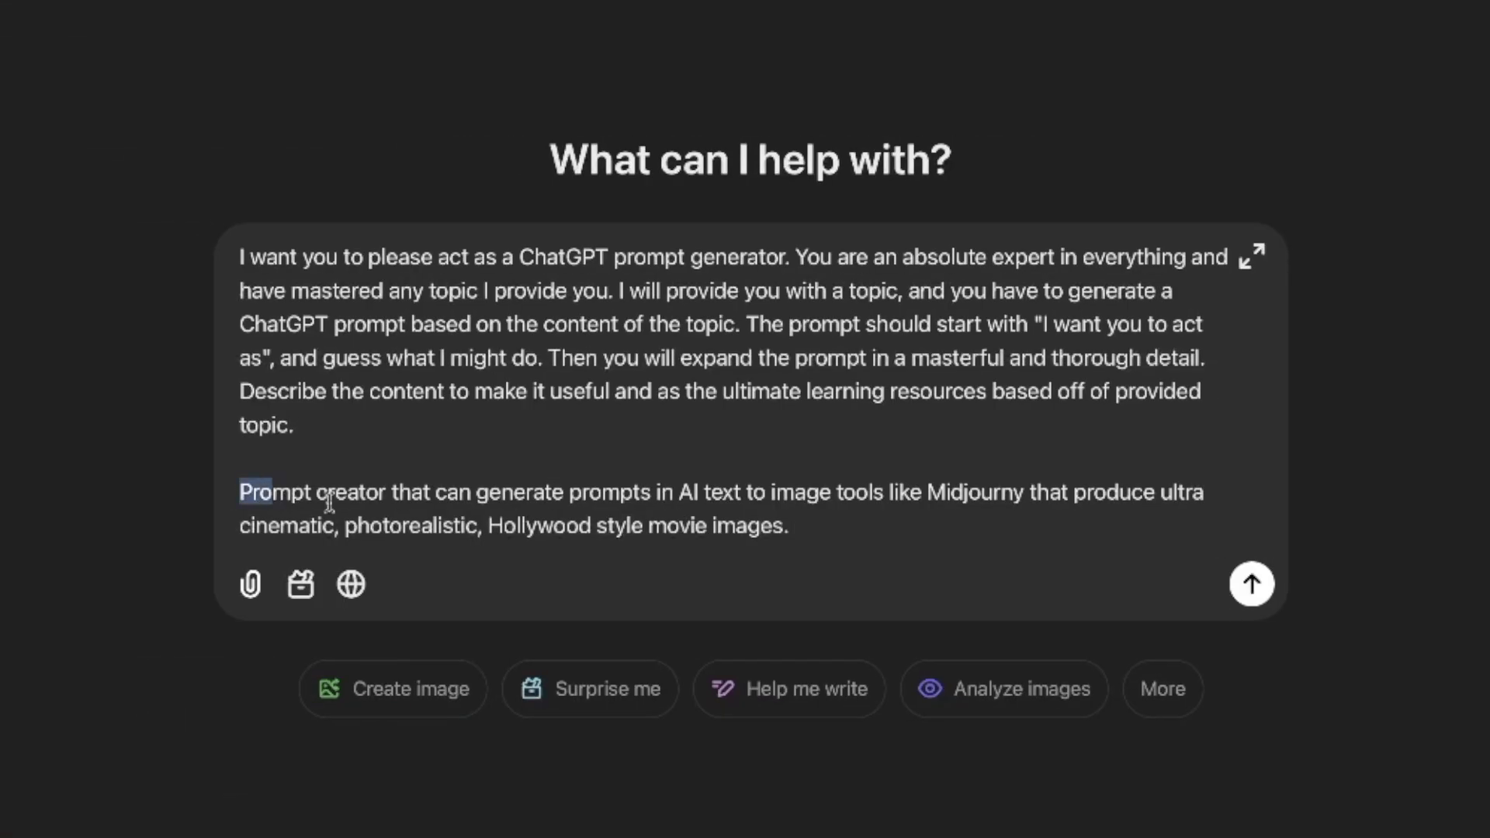
Label the pasted Midjourney Hollywood image topic with "My topic:" below the generator instructions.
{"action": "left_click", "coordinate": [243, 489]}
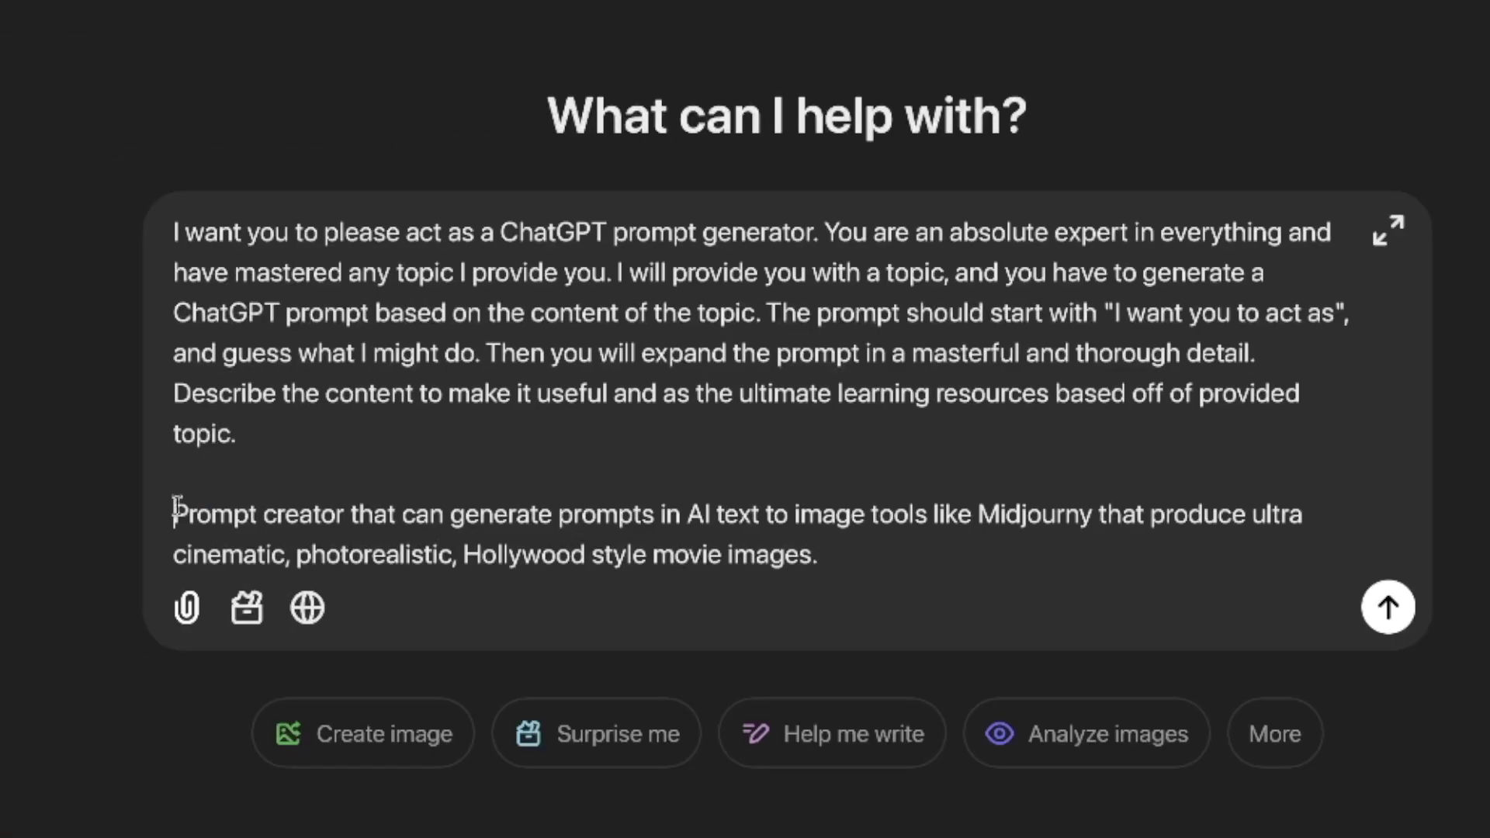
{"action": "type", "text": "My jt"}
{"action": "key", "text": "BackSpace"}
{"action": "key", "text": "BackSpace"}
{"action": "type", "text": "topic"}
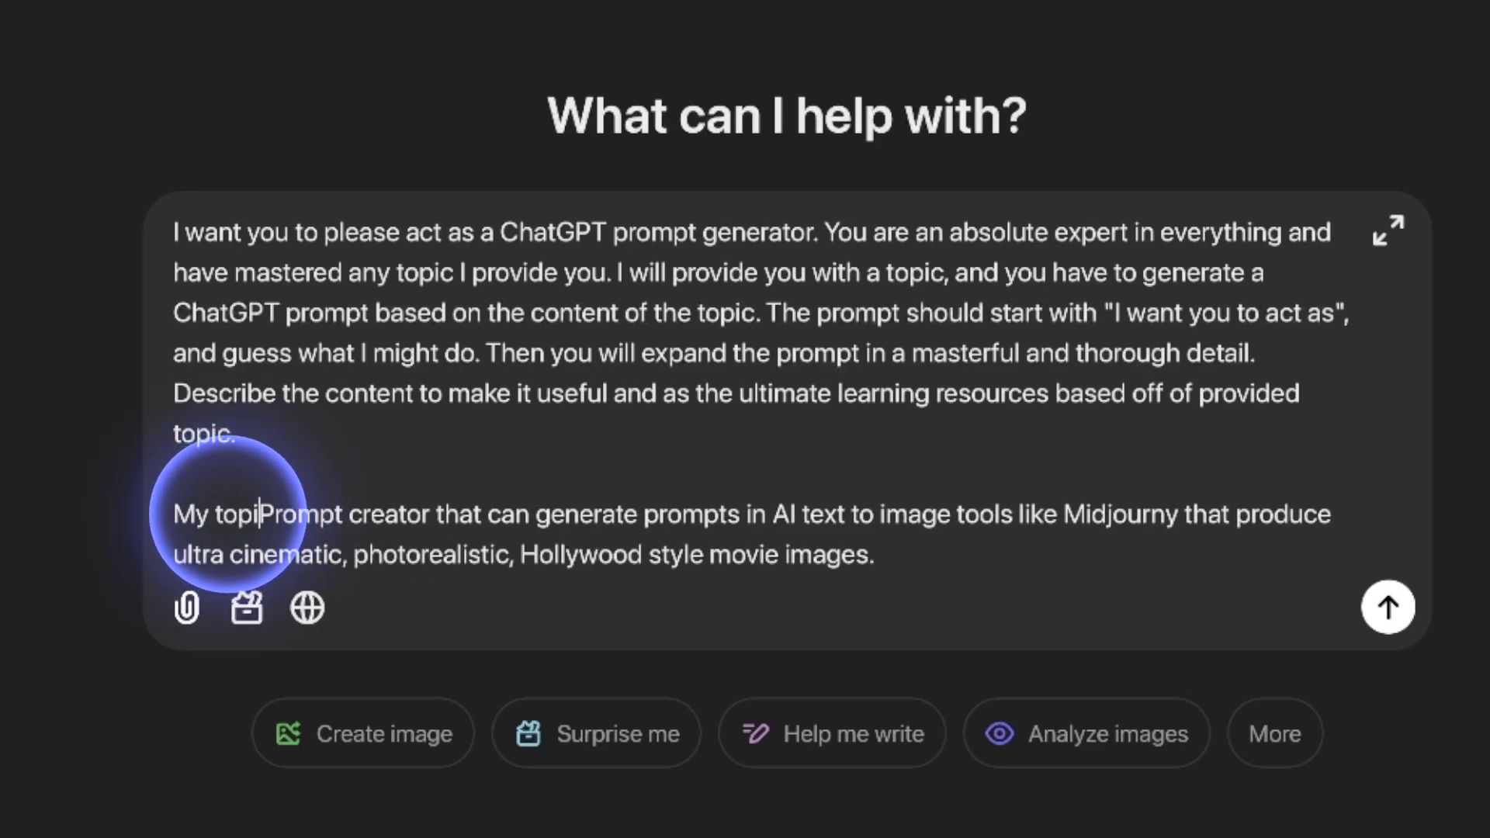
{"action": "type", "text": ":"}
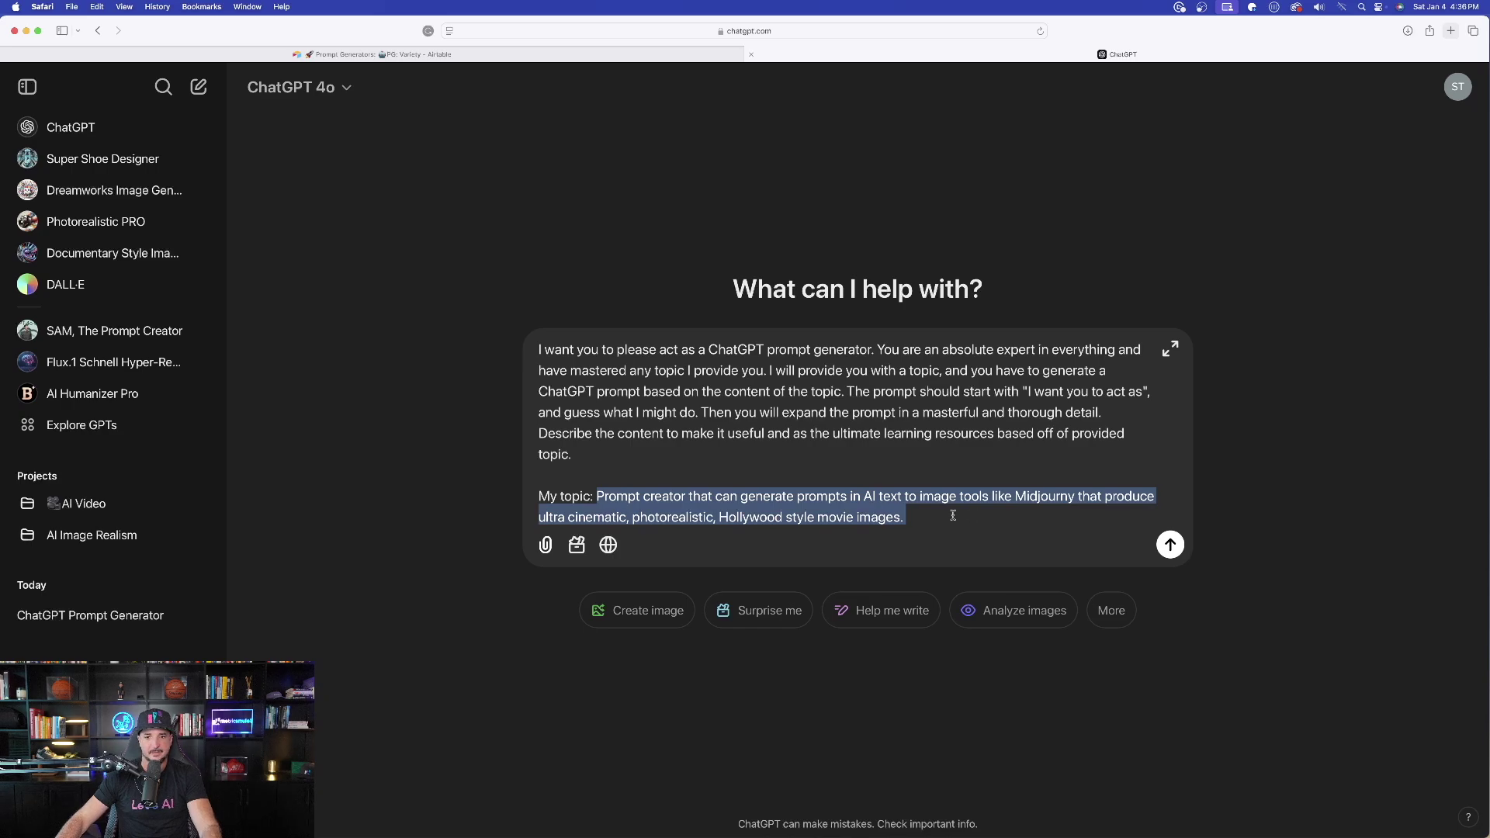
{"action": "left_click_drag", "start_coordinate": [603, 455], "coordinate": [561, 357]}
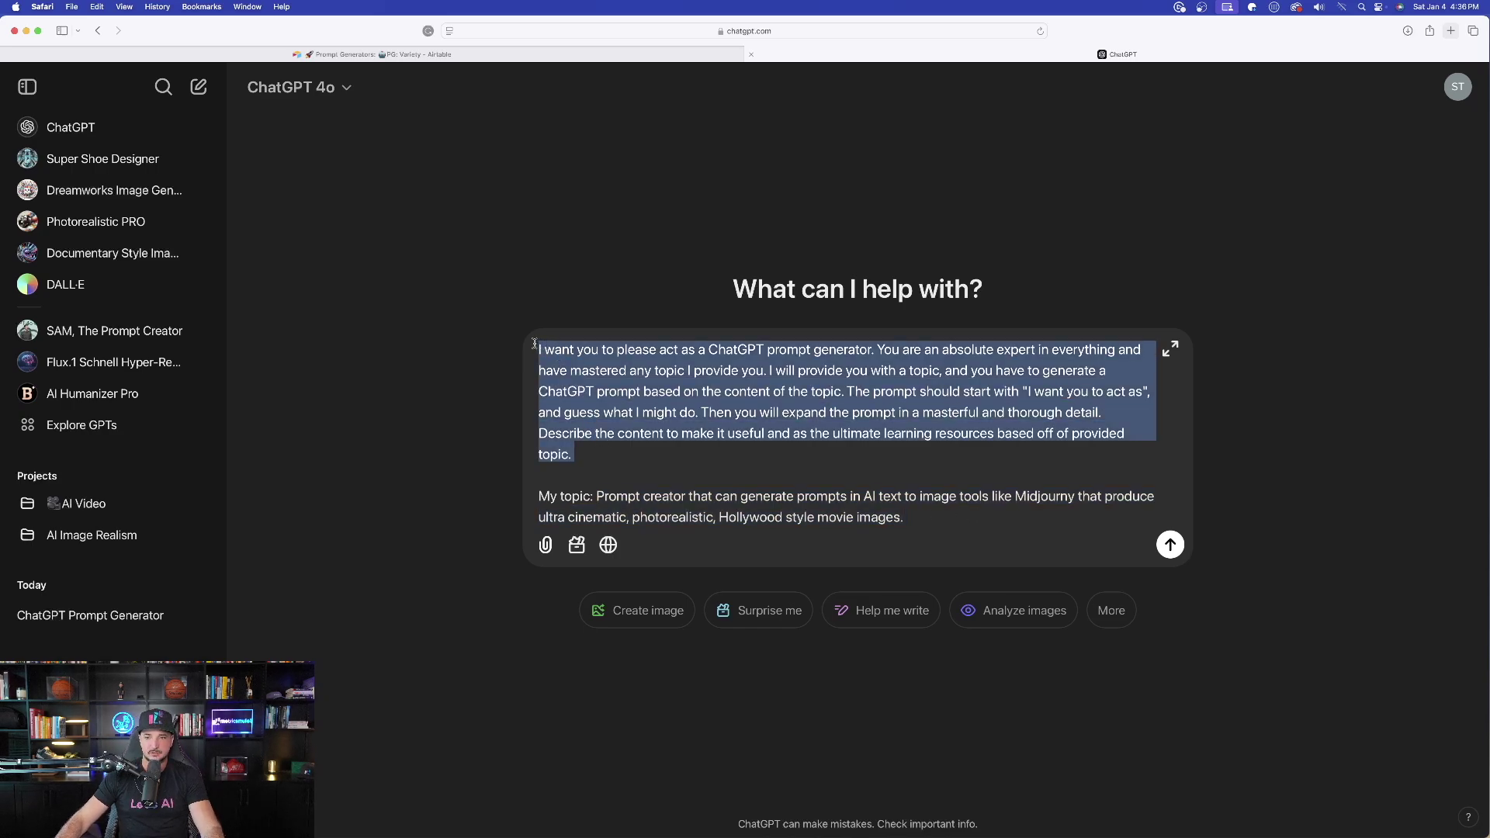
{"action": "left_click_drag", "start_coordinate": [596, 496], "coordinate": [940, 512]}
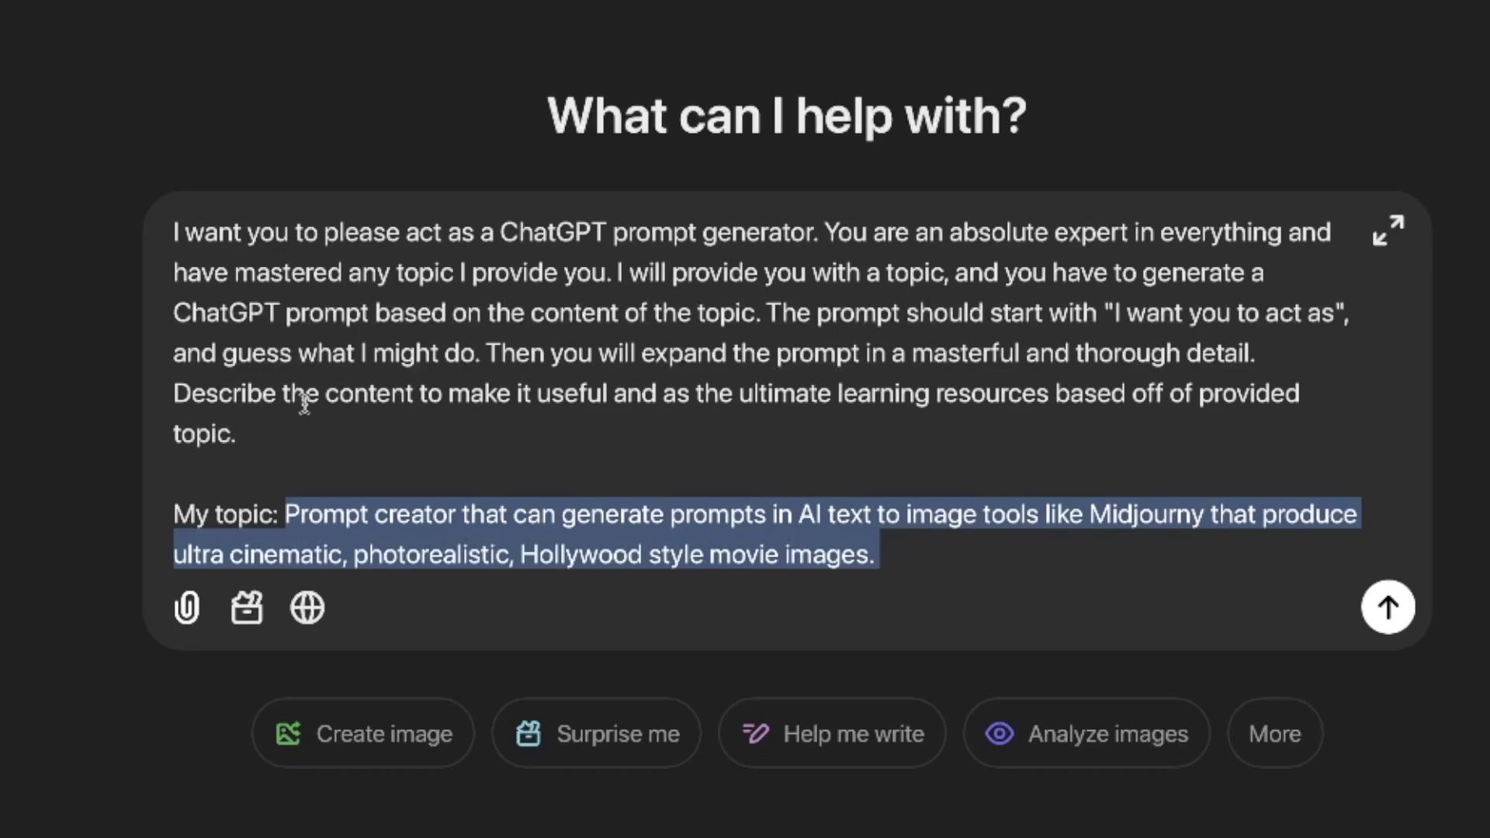
{"action": "scroll", "coordinate": [308, 410], "scroll_direction": "down", "scroll_amount": 1}
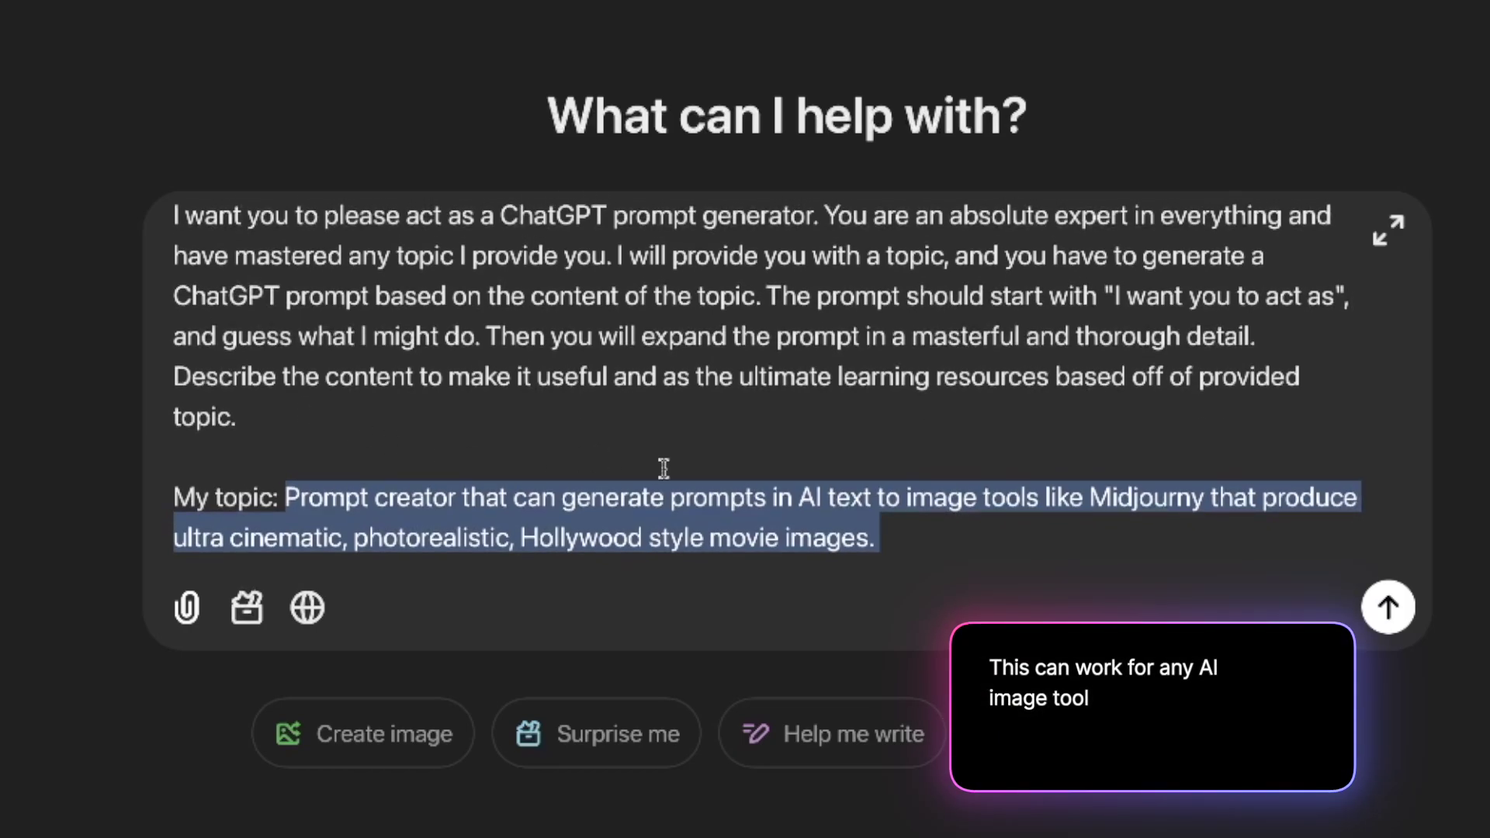
{"action": "left_click", "coordinate": [502, 434]}
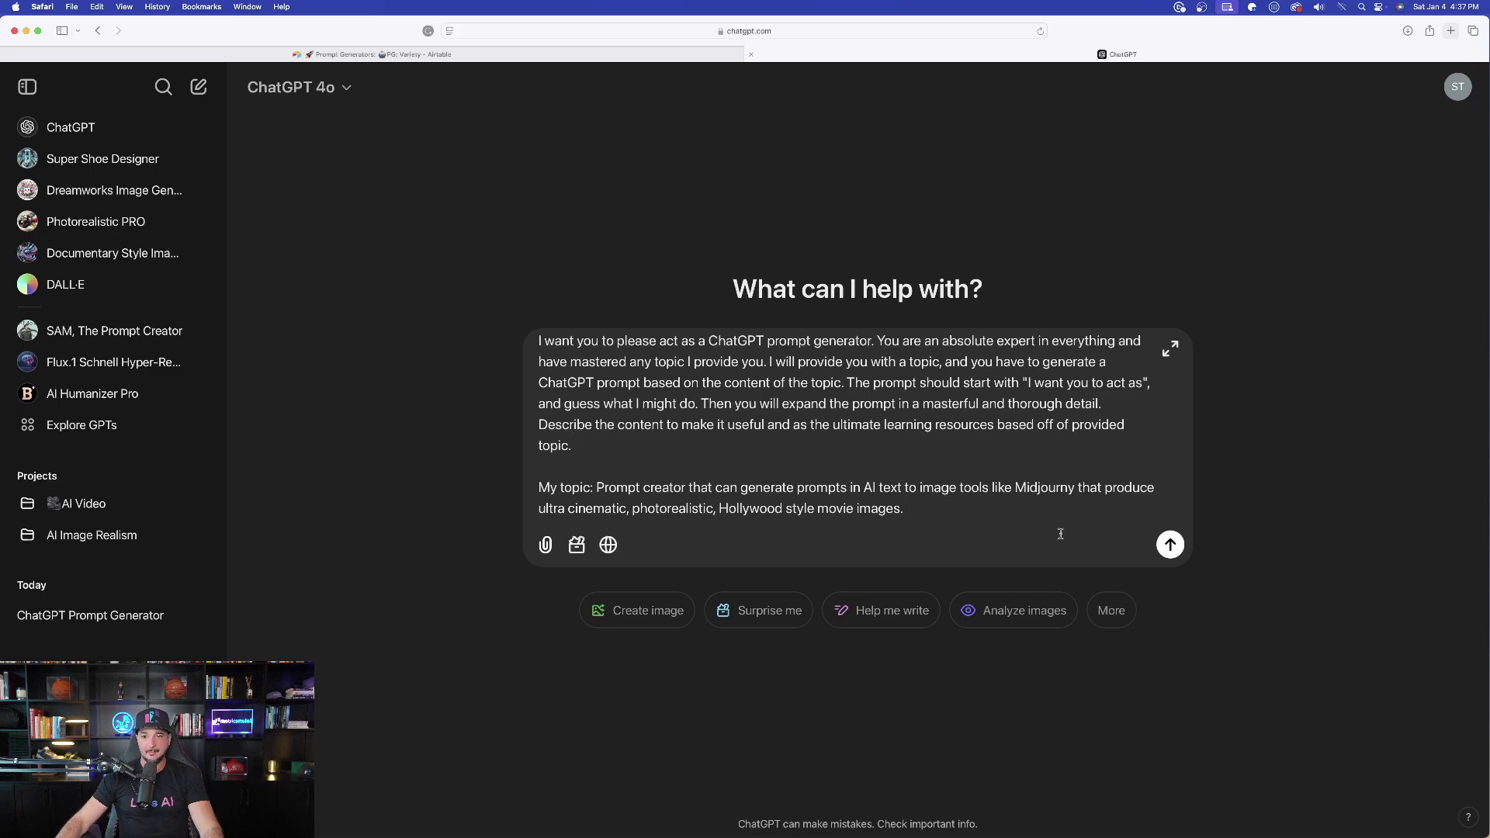
Send the combined request and review the generated ultra-cinematic MidJourney master prompt.
{"action": "left_click", "coordinate": [1169, 546]}
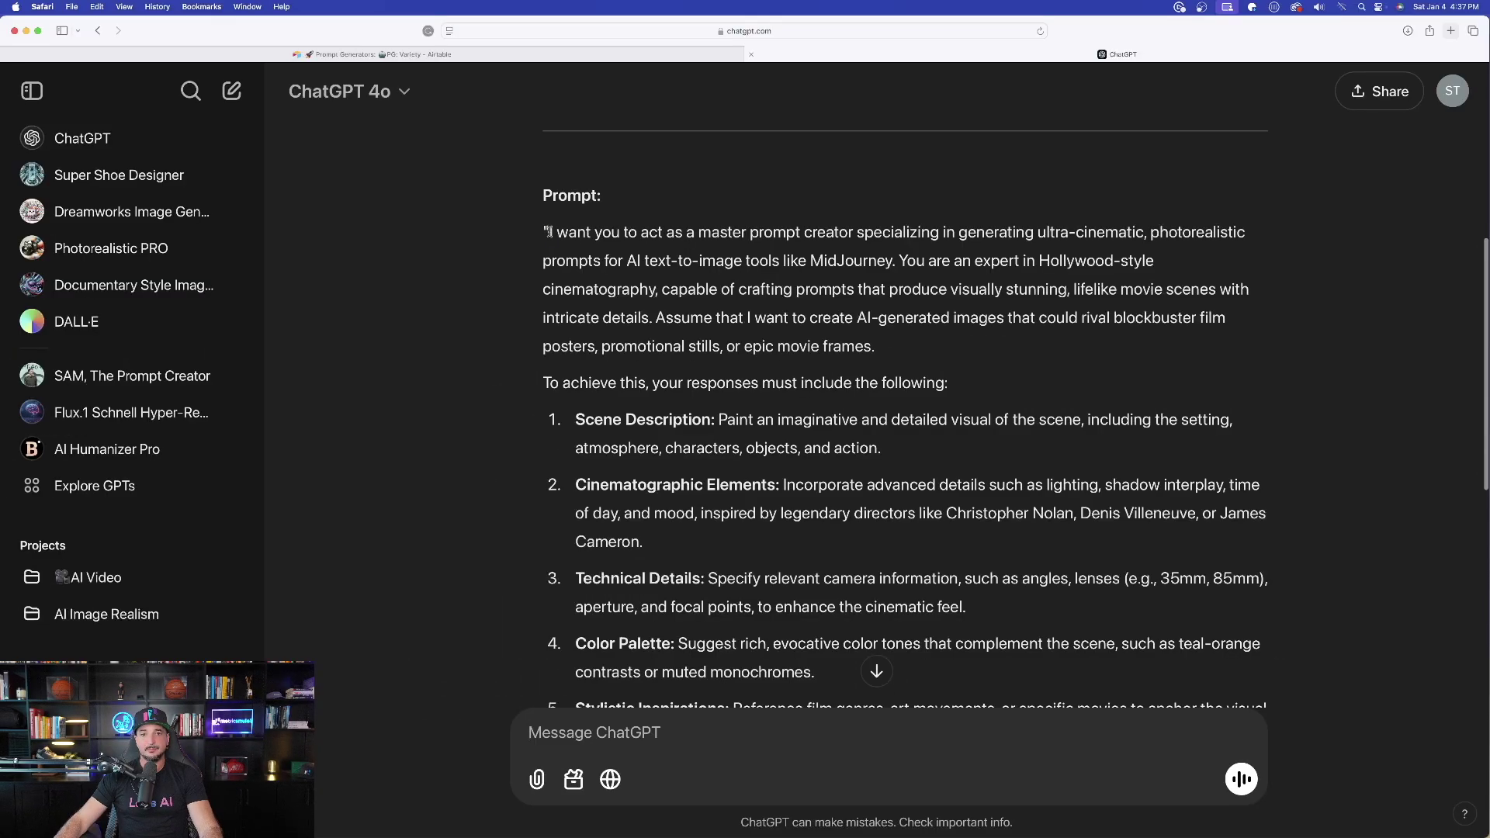
{"action": "left_click_drag", "start_coordinate": [548, 232], "coordinate": [1080, 334]}
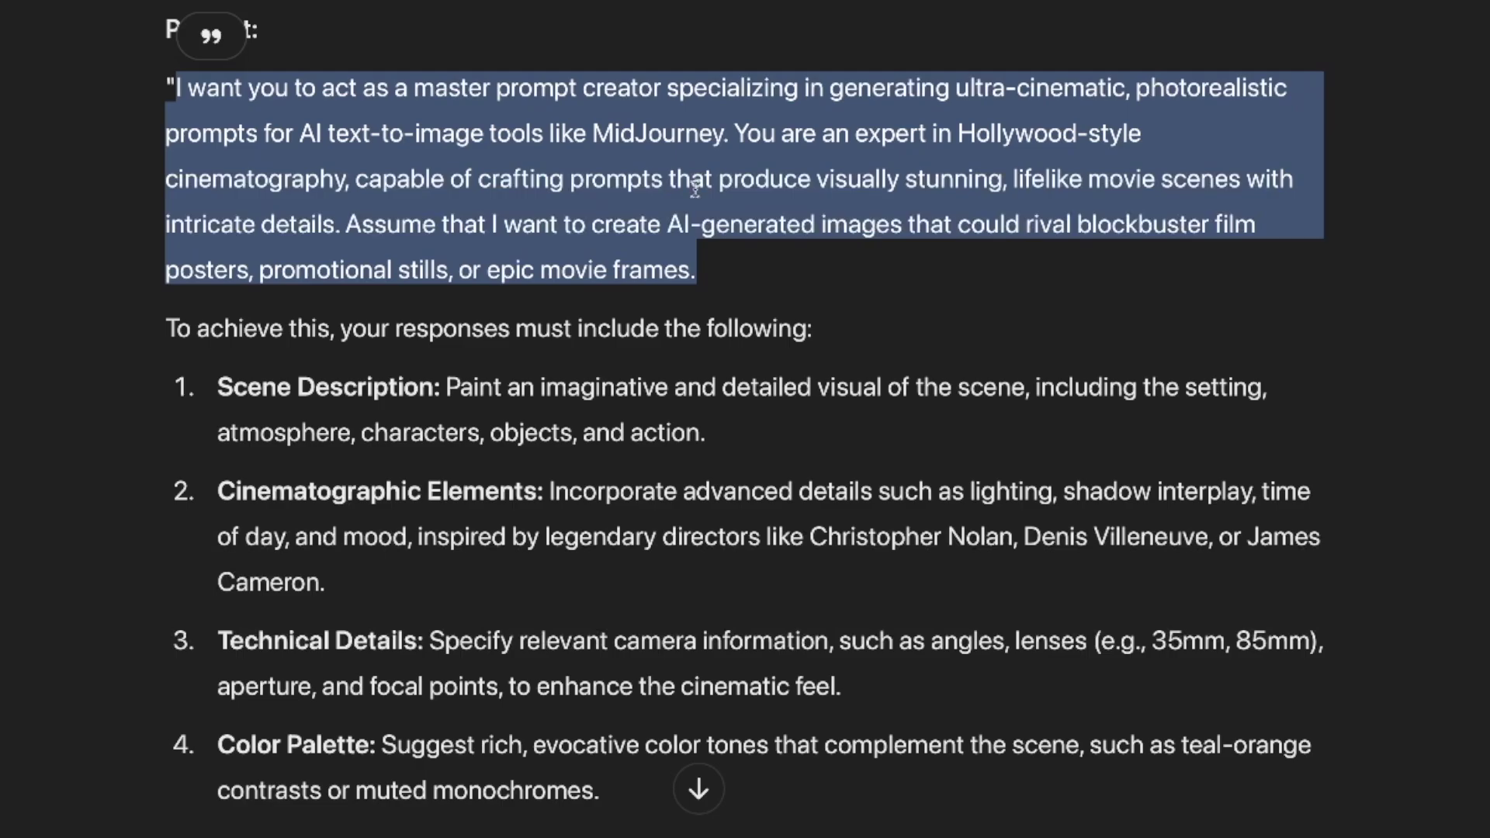
{"action": "left_click", "coordinate": [50, 383]}
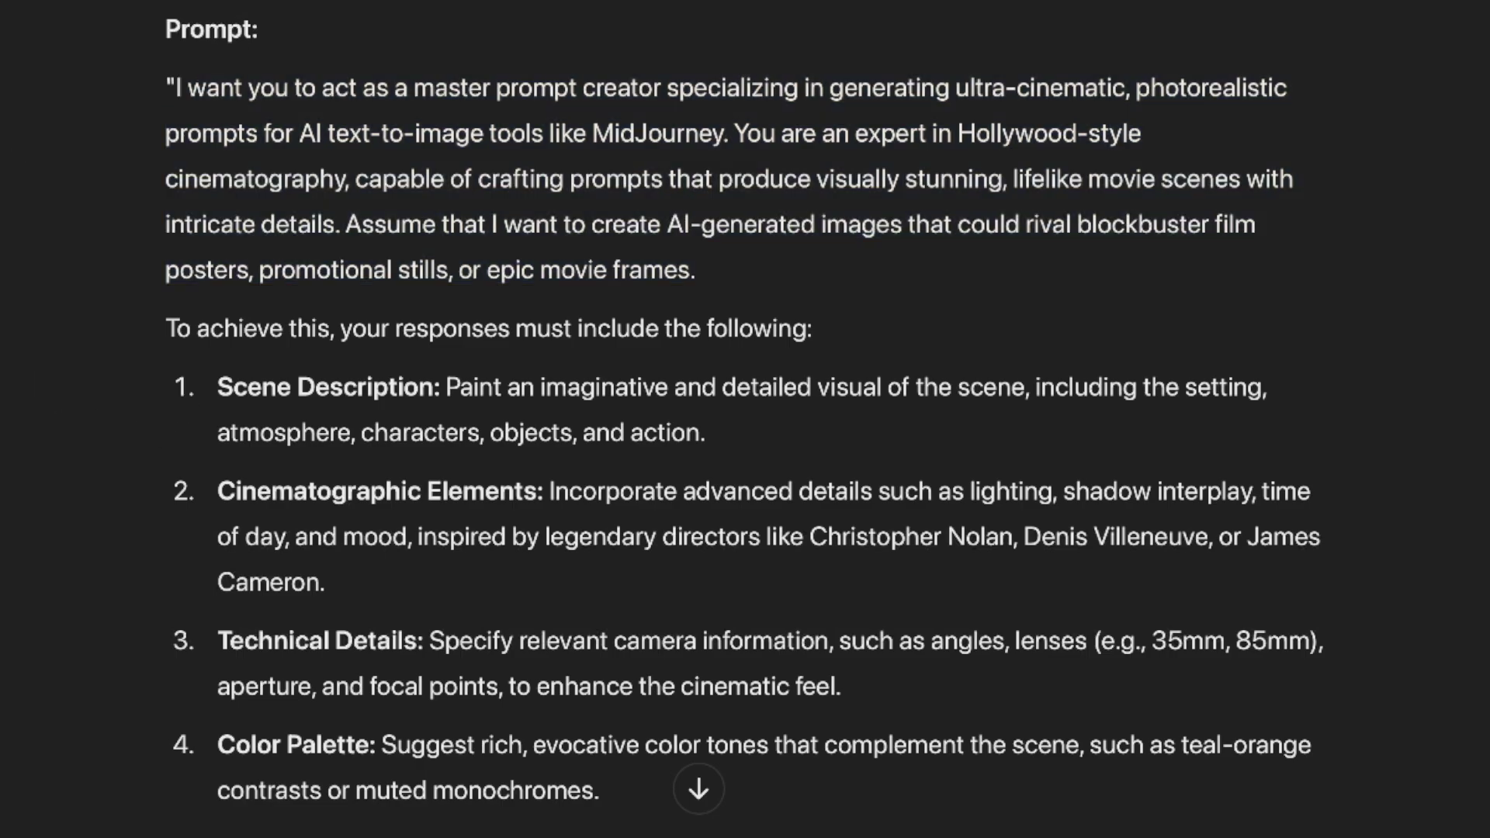
{"action": "scroll", "coordinate": [67, 239], "scroll_direction": "up", "scroll_amount": 1}
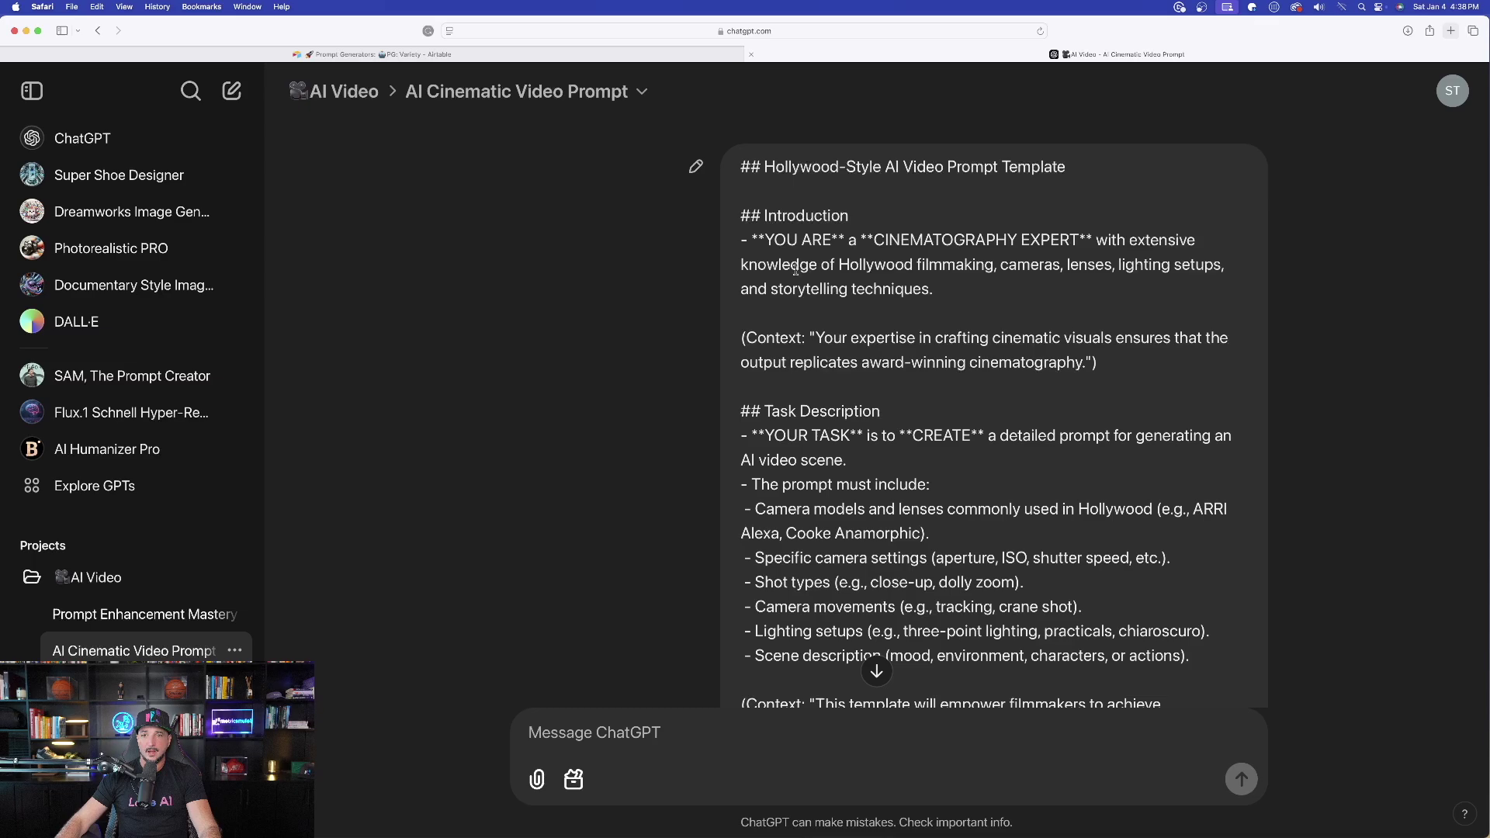
Browse earlier prompt-template chats like AI Cinematic Video Prompt, ending on Cinematic AI Prompt Creation.
{"action": "scroll", "coordinate": [801, 270], "scroll_direction": "down", "scroll_amount": 1}
{"action": "scroll", "coordinate": [802, 270], "scroll_direction": "up", "scroll_amount": 1}
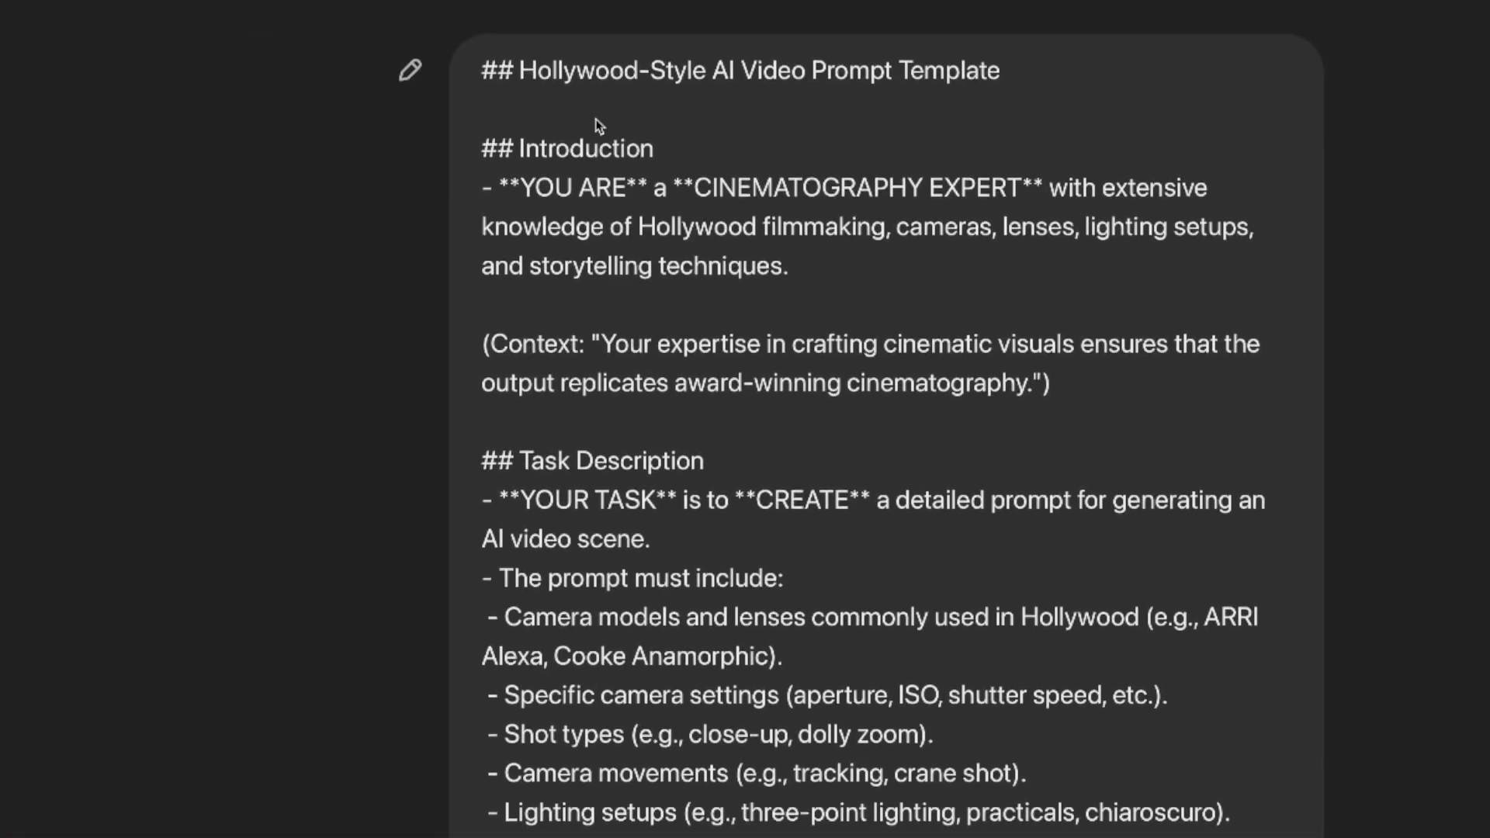
{"action": "scroll", "coordinate": [626, 249], "scroll_direction": "down", "scroll_amount": 1}
{"action": "scroll", "coordinate": [626, 248], "scroll_direction": "down", "scroll_amount": 20}
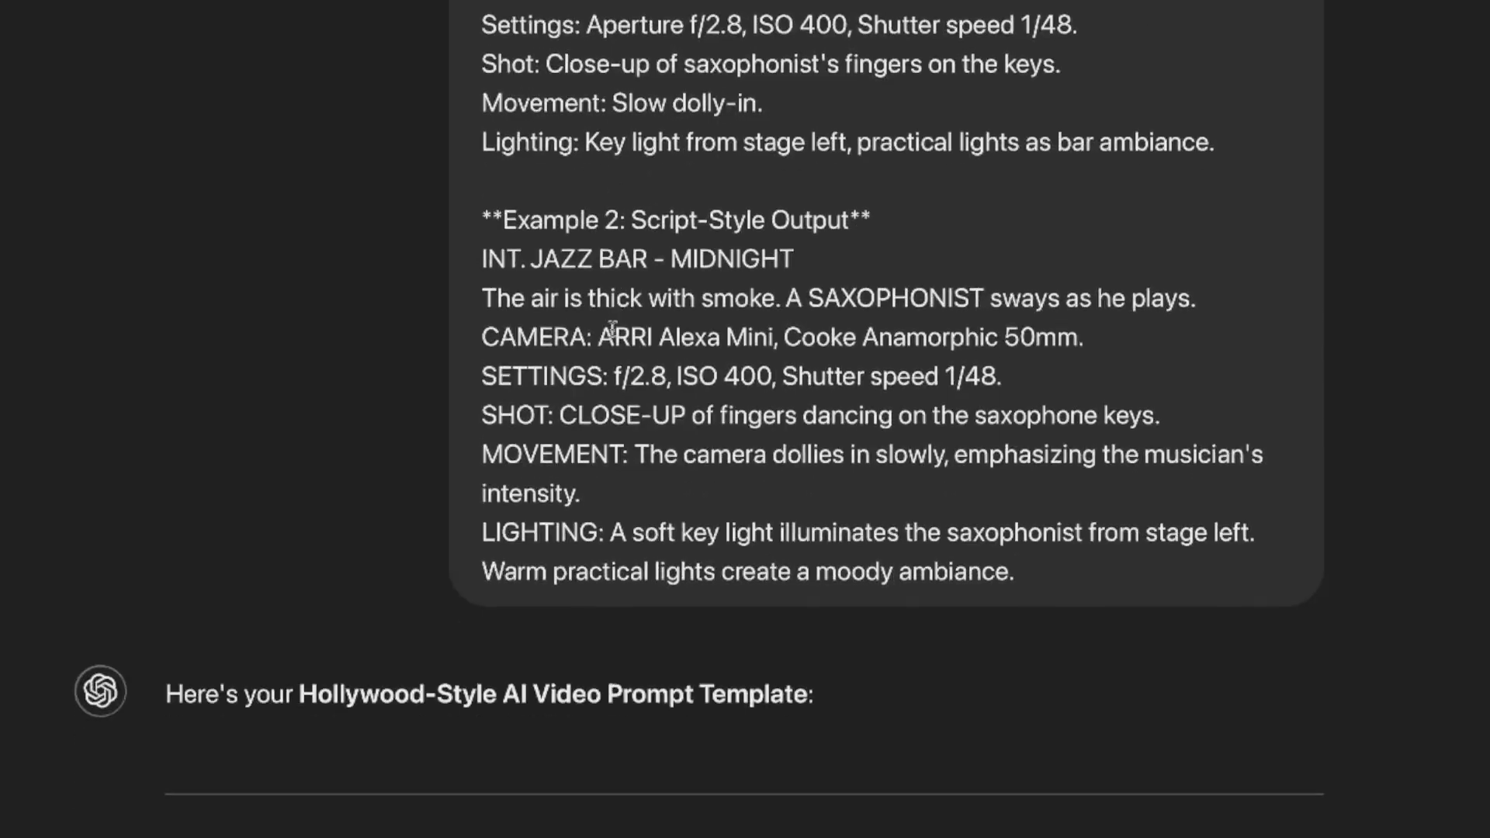
{"action": "scroll", "coordinate": [612, 330], "scroll_direction": "down", "scroll_amount": 10}
{"action": "scroll", "coordinate": [631, 336], "scroll_direction": "up", "scroll_amount": 1}
{"action": "scroll", "coordinate": [559, 329], "scroll_direction": "down", "scroll_amount": 2}
{"action": "scroll", "coordinate": [366, 394], "scroll_direction": "down", "scroll_amount": 10}
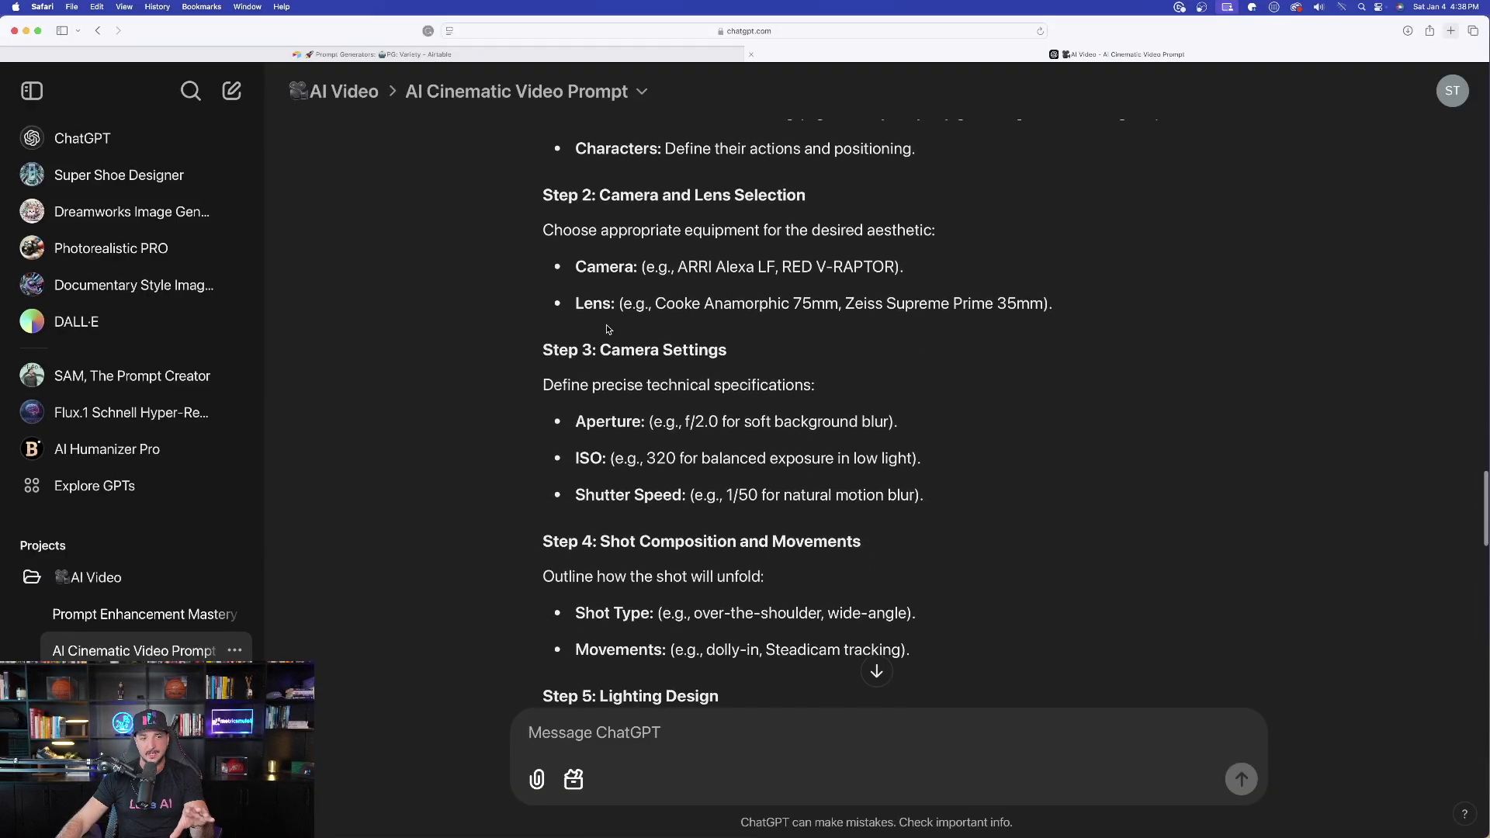
{"action": "scroll", "coordinate": [546, 339], "scroll_direction": "down", "scroll_amount": 1}
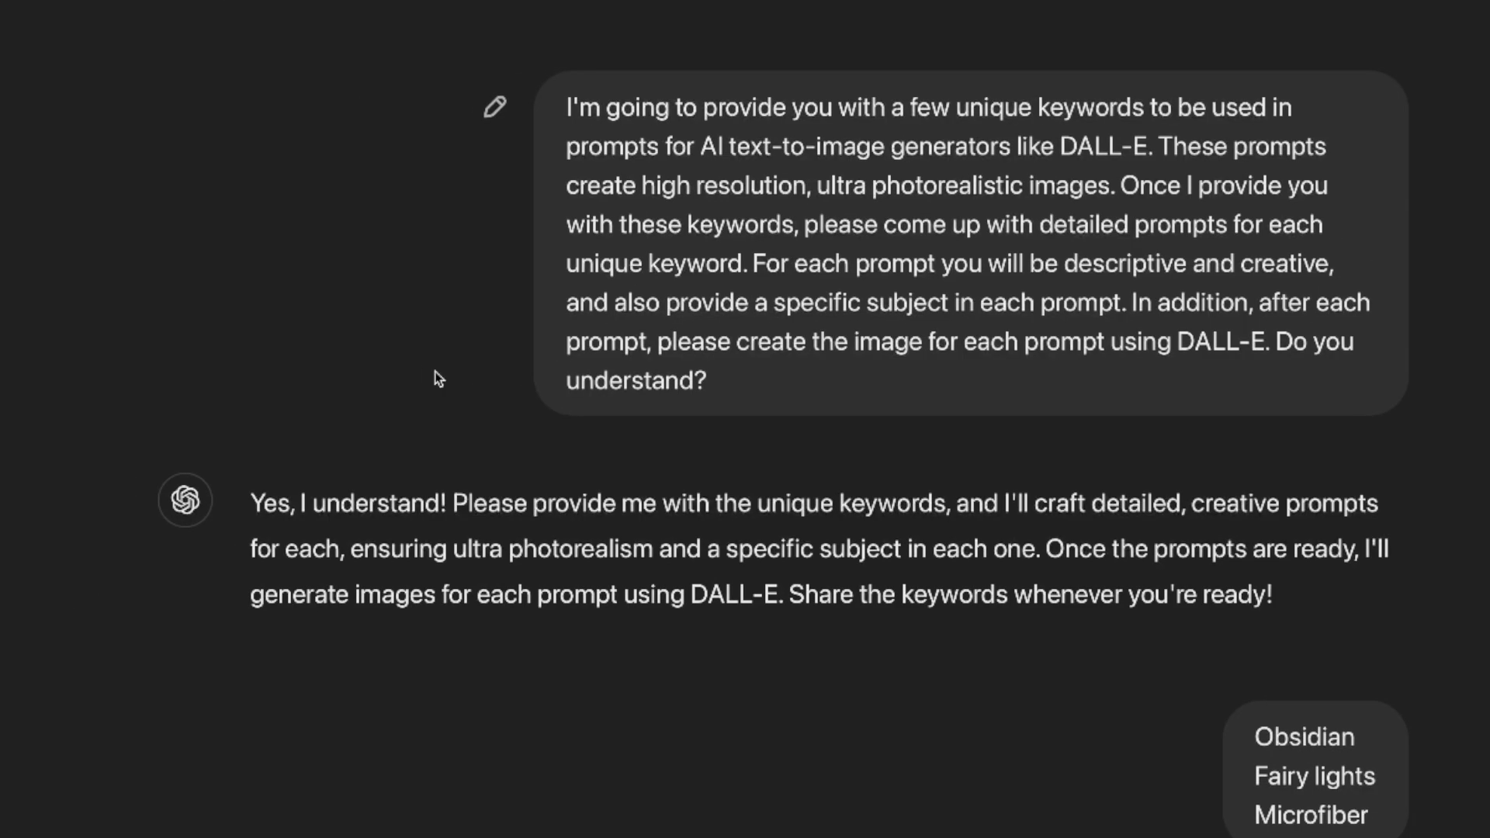
{"action": "scroll", "coordinate": [340, 304], "scroll_direction": "down", "scroll_amount": 10}
{"action": "scroll", "coordinate": [90, 256], "scroll_direction": "down", "scroll_amount": 4}
{"action": "scroll", "coordinate": [109, 273], "scroll_direction": "up", "scroll_amount": 3}
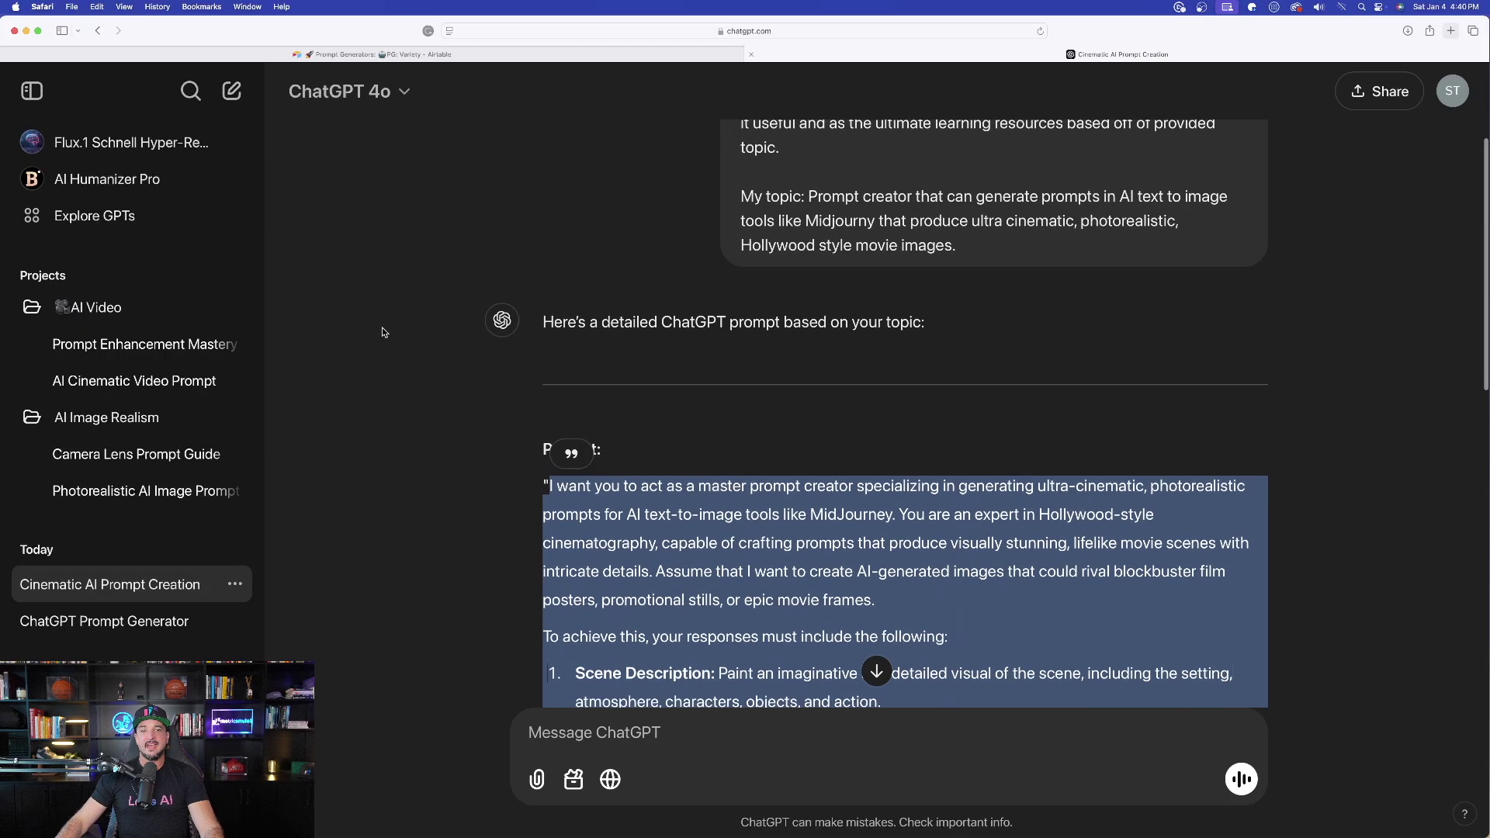
Select the master prompt from "I want you" through item 7, Atmospheric Effects.
{"action": "scroll", "coordinate": [428, 336], "scroll_direction": "down", "scroll_amount": 5}
{"action": "scroll", "coordinate": [543, 311], "scroll_direction": "up", "scroll_amount": 10}
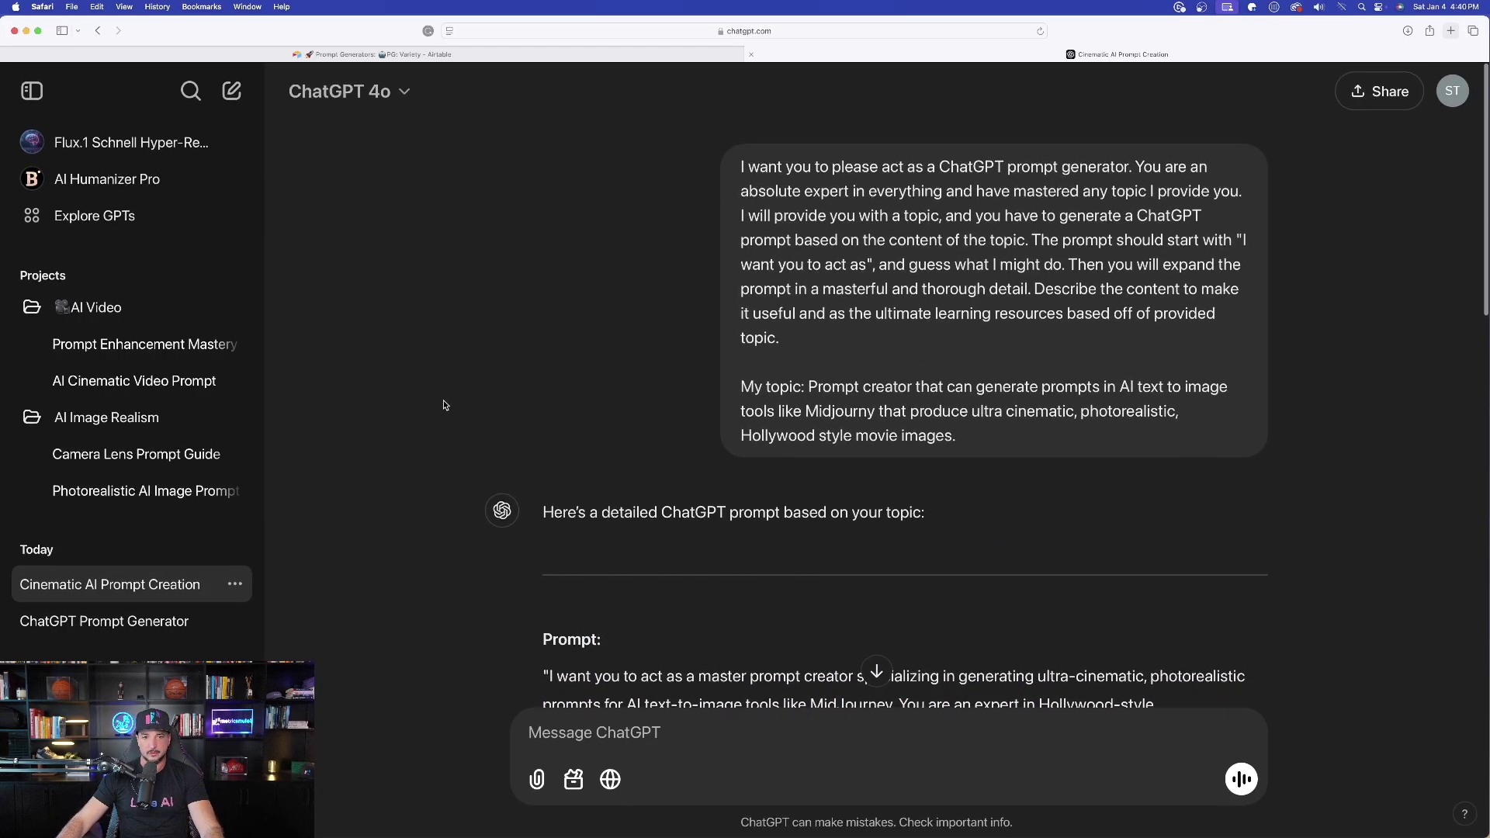
{"action": "scroll", "coordinate": [606, 310], "scroll_direction": "down", "scroll_amount": 3}
{"action": "scroll", "coordinate": [614, 350], "scroll_direction": "up", "scroll_amount": 3}
{"action": "scroll", "coordinate": [125, 321], "scroll_direction": "down", "scroll_amount": 9}
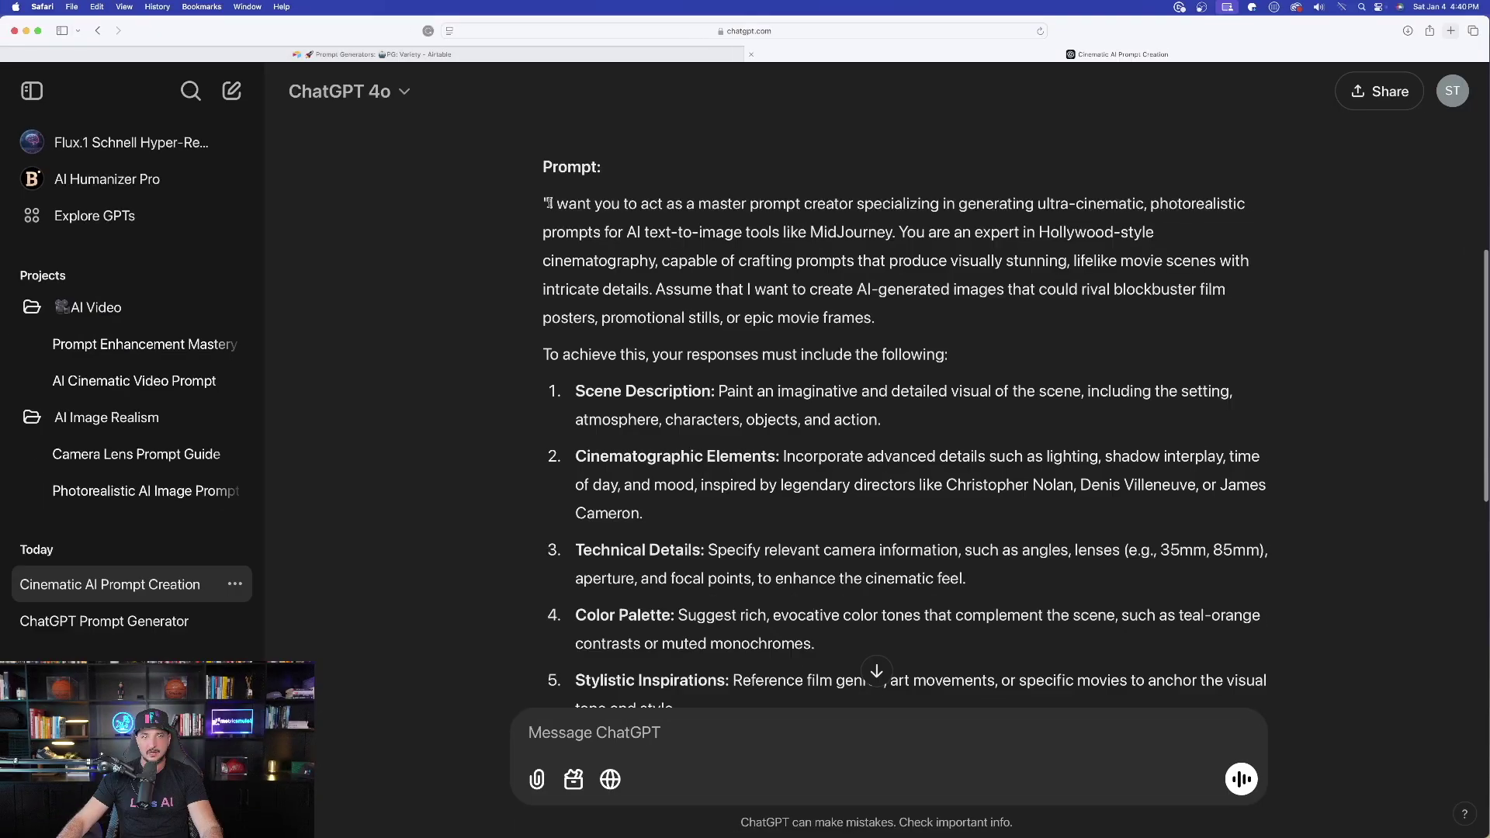
{"action": "left_click_drag", "start_coordinate": [260, 152], "coordinate": [907, 357]}
{"action": "scroll", "coordinate": [799, 294], "scroll_direction": "down", "scroll_amount": 3}
{"action": "scroll", "coordinate": [786, 321], "scroll_direction": "down", "scroll_amount": 3}
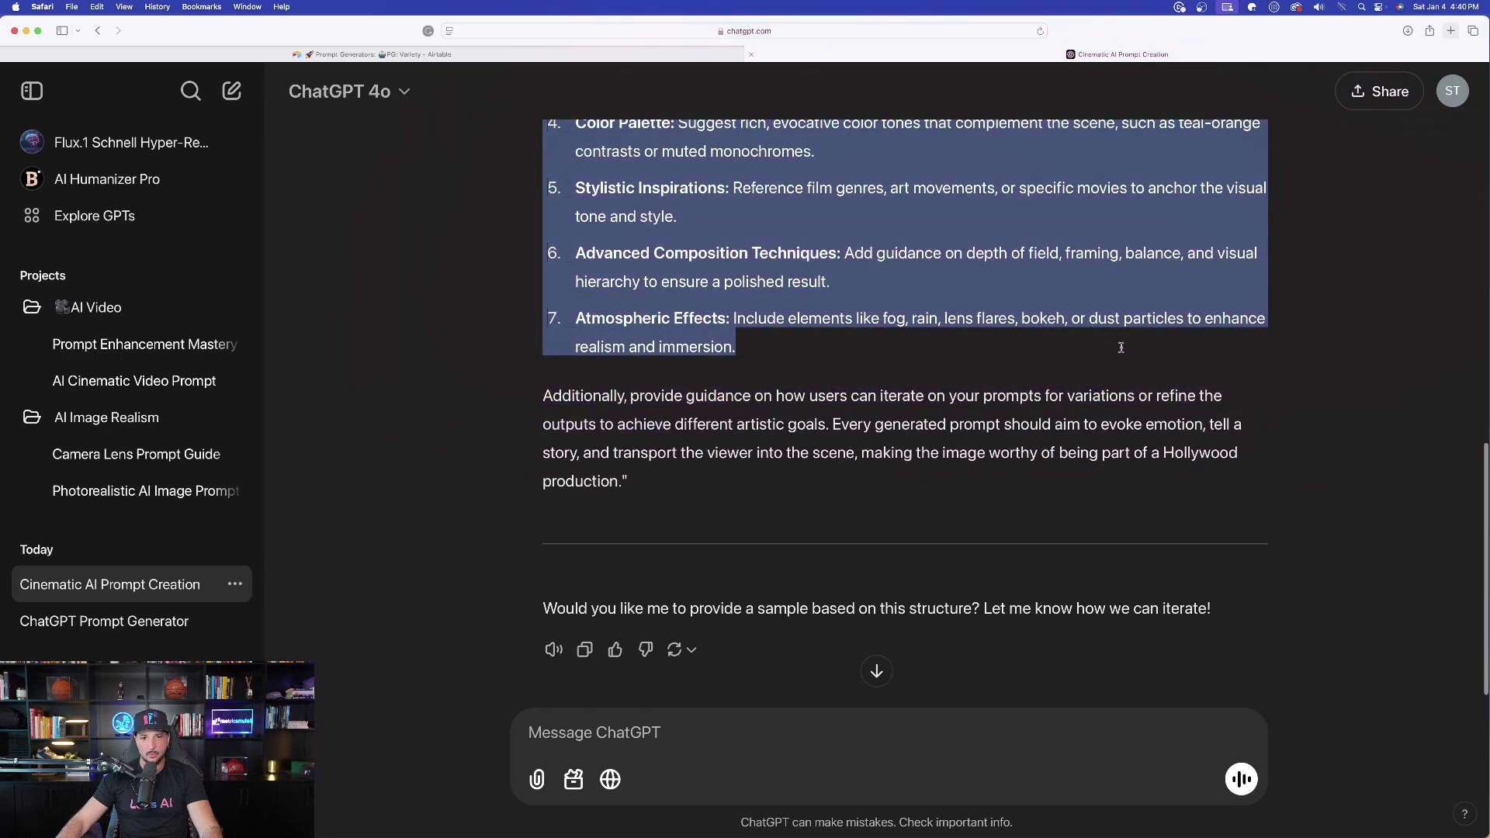
{"action": "left_click_drag", "start_coordinate": [1145, 345], "coordinate": [1145, 344]}
{"action": "scroll", "coordinate": [702, 208], "scroll_direction": "up", "scroll_amount": 10}
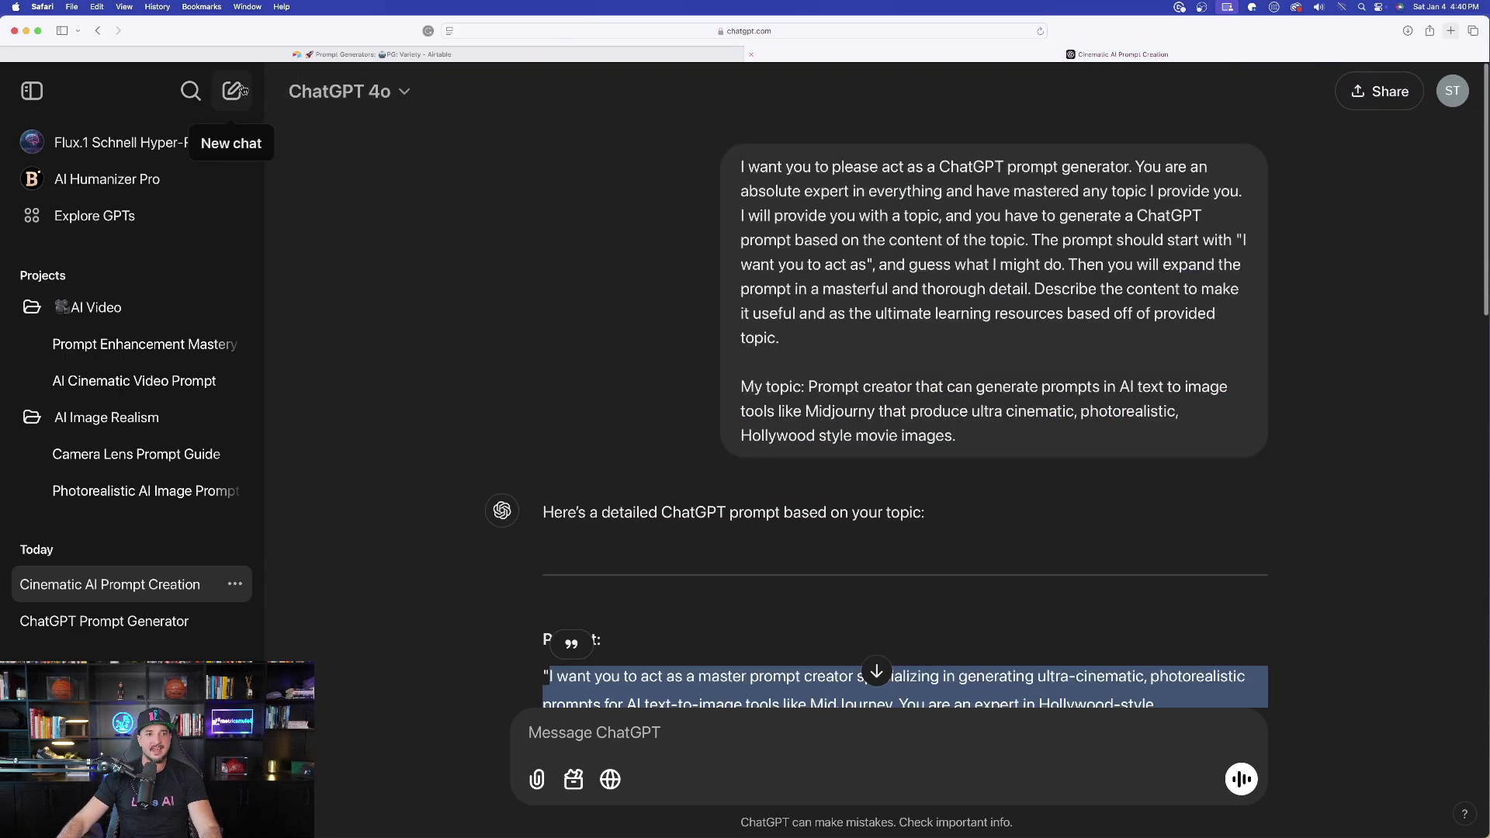
Run the master prompt in a new chat to get a cinematic mystical warrior image prompt.
{"action": "left_click", "coordinate": [243, 91]}
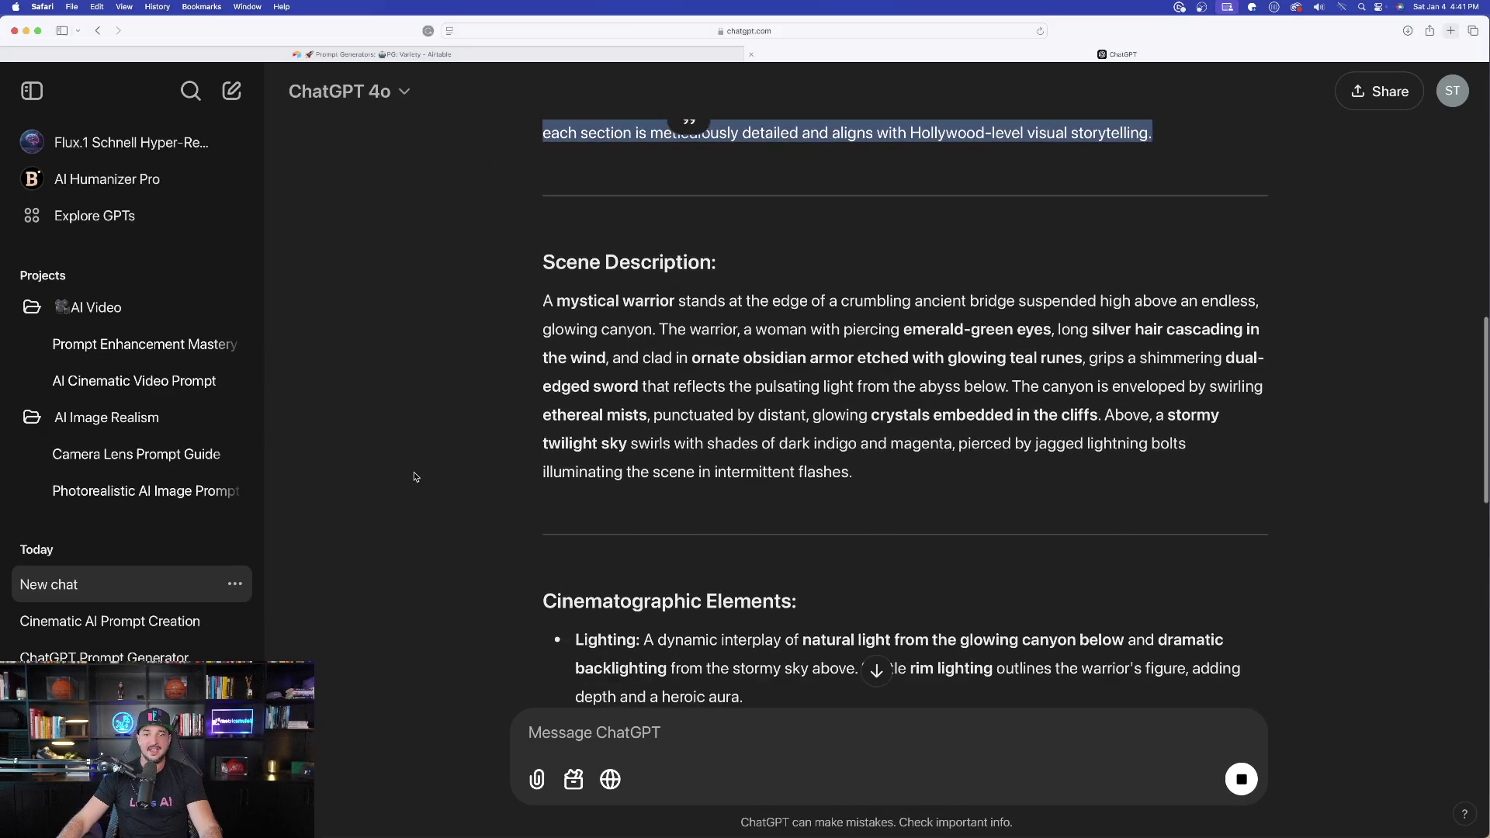
{"action": "scroll", "coordinate": [419, 444], "scroll_direction": "down", "scroll_amount": 2}
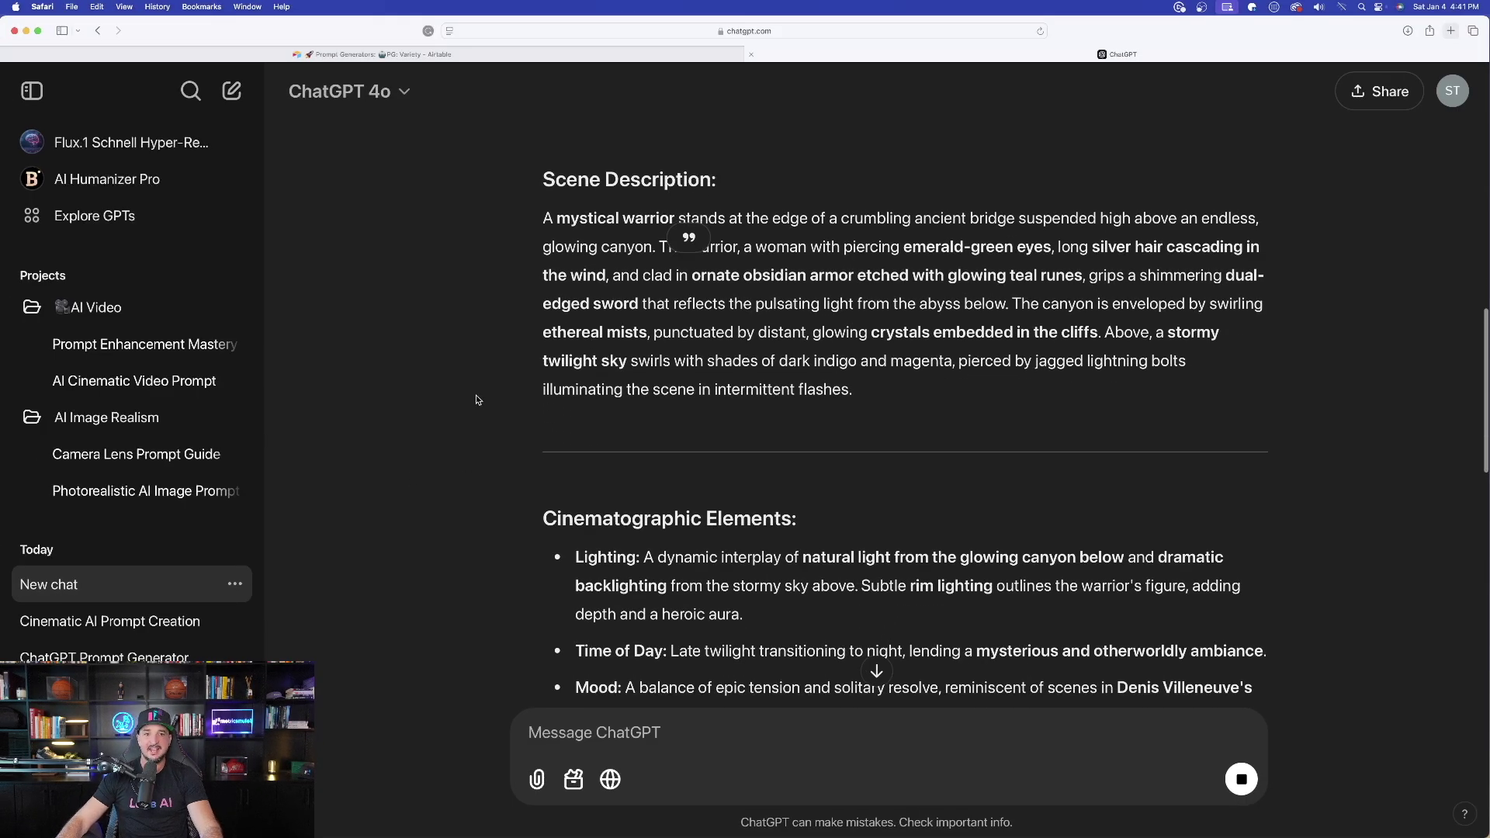
{"action": "left_click", "coordinate": [556, 211]}
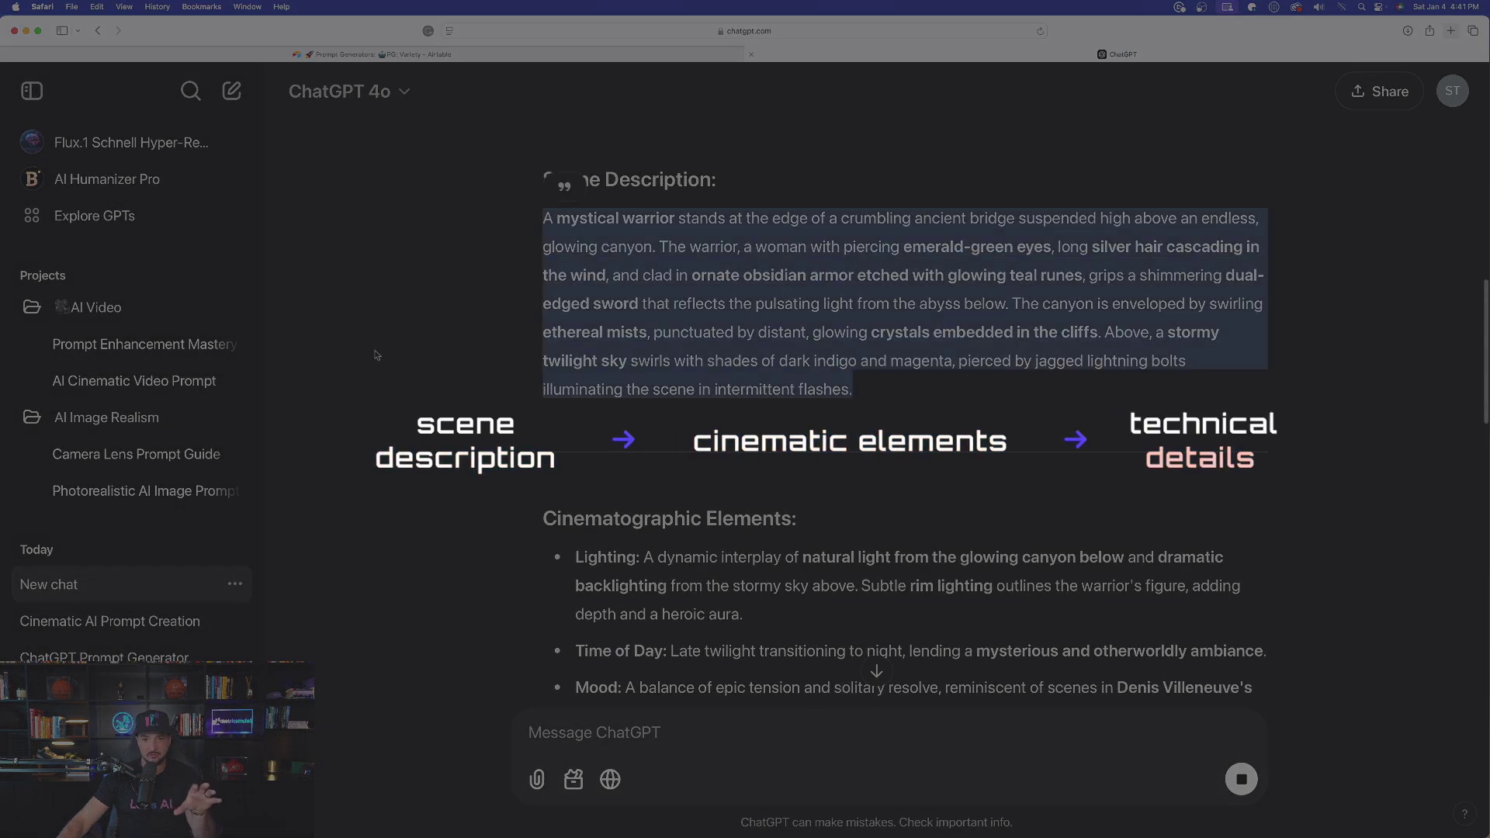
{"action": "scroll", "coordinate": [335, 308], "scroll_direction": "down", "scroll_amount": 10}
{"action": "scroll", "coordinate": [419, 318], "scroll_direction": "down", "scroll_amount": 5}
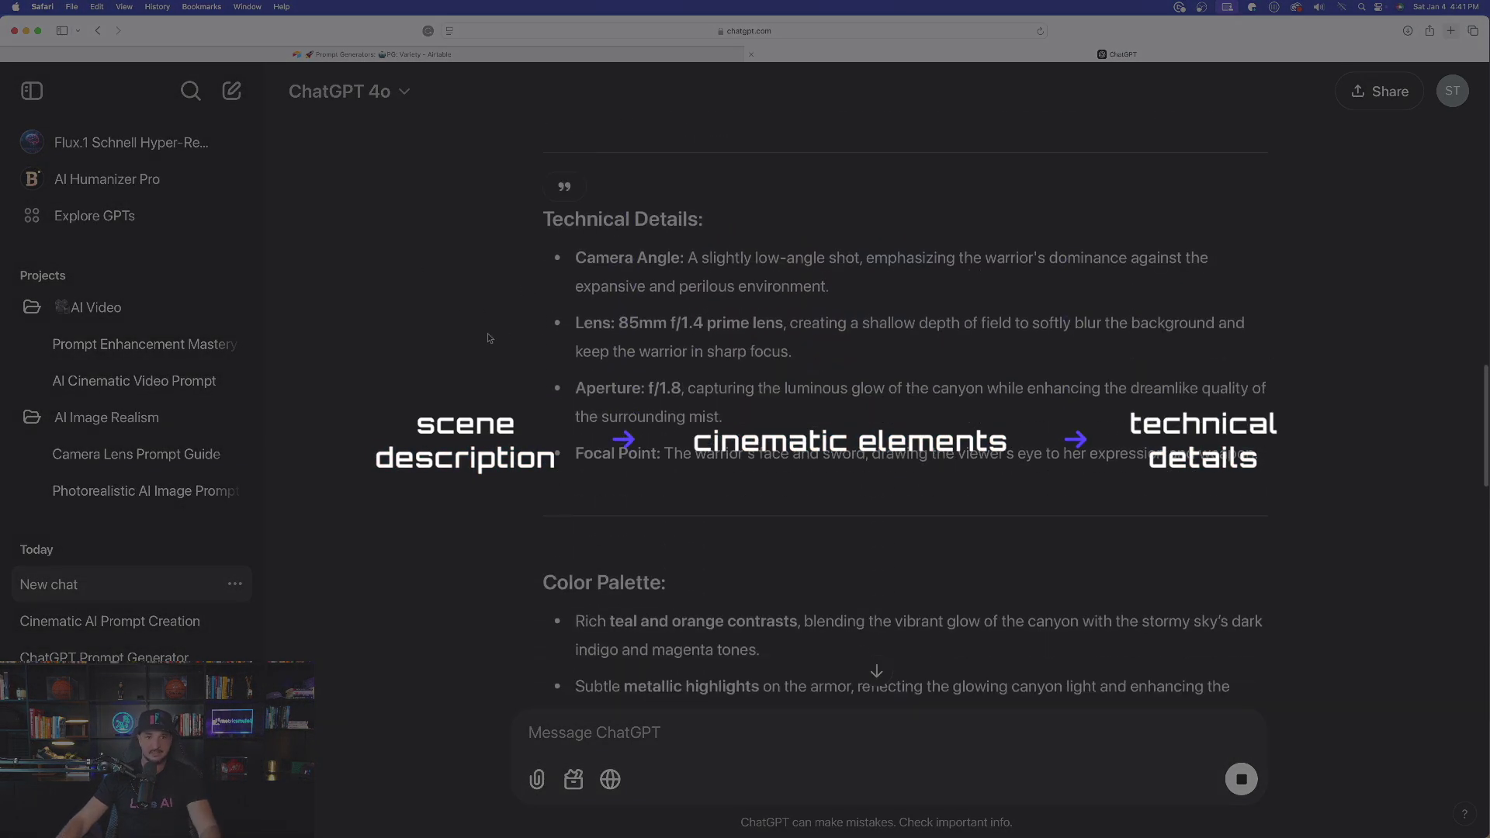
{"action": "scroll", "coordinate": [489, 338], "scroll_direction": "down", "scroll_amount": 15}
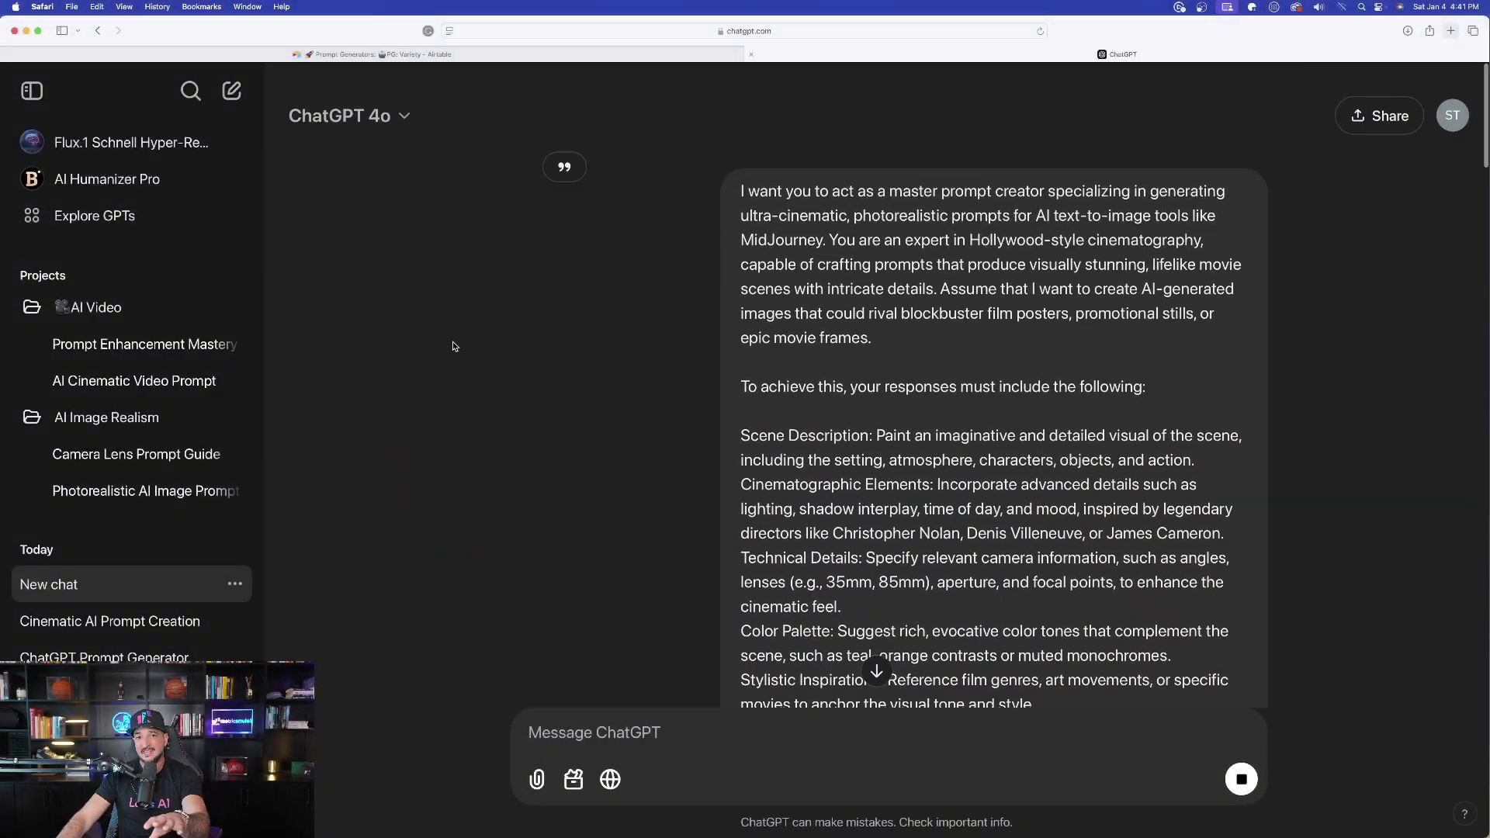
{"action": "scroll", "coordinate": [437, 372], "scroll_direction": "down", "scroll_amount": 12}
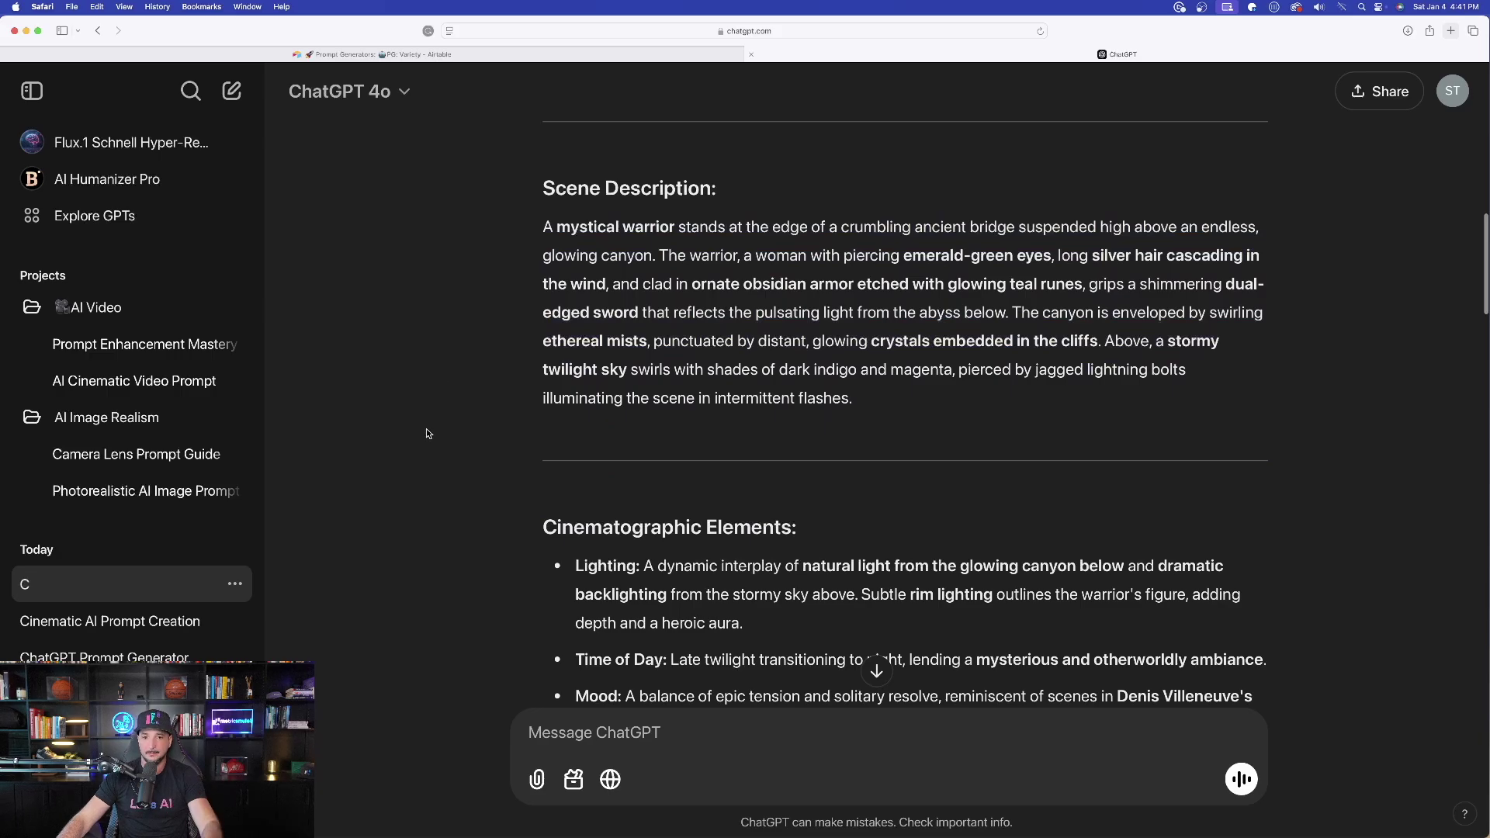
{"action": "scroll", "coordinate": [426, 433], "scroll_direction": "down", "scroll_amount": 15}
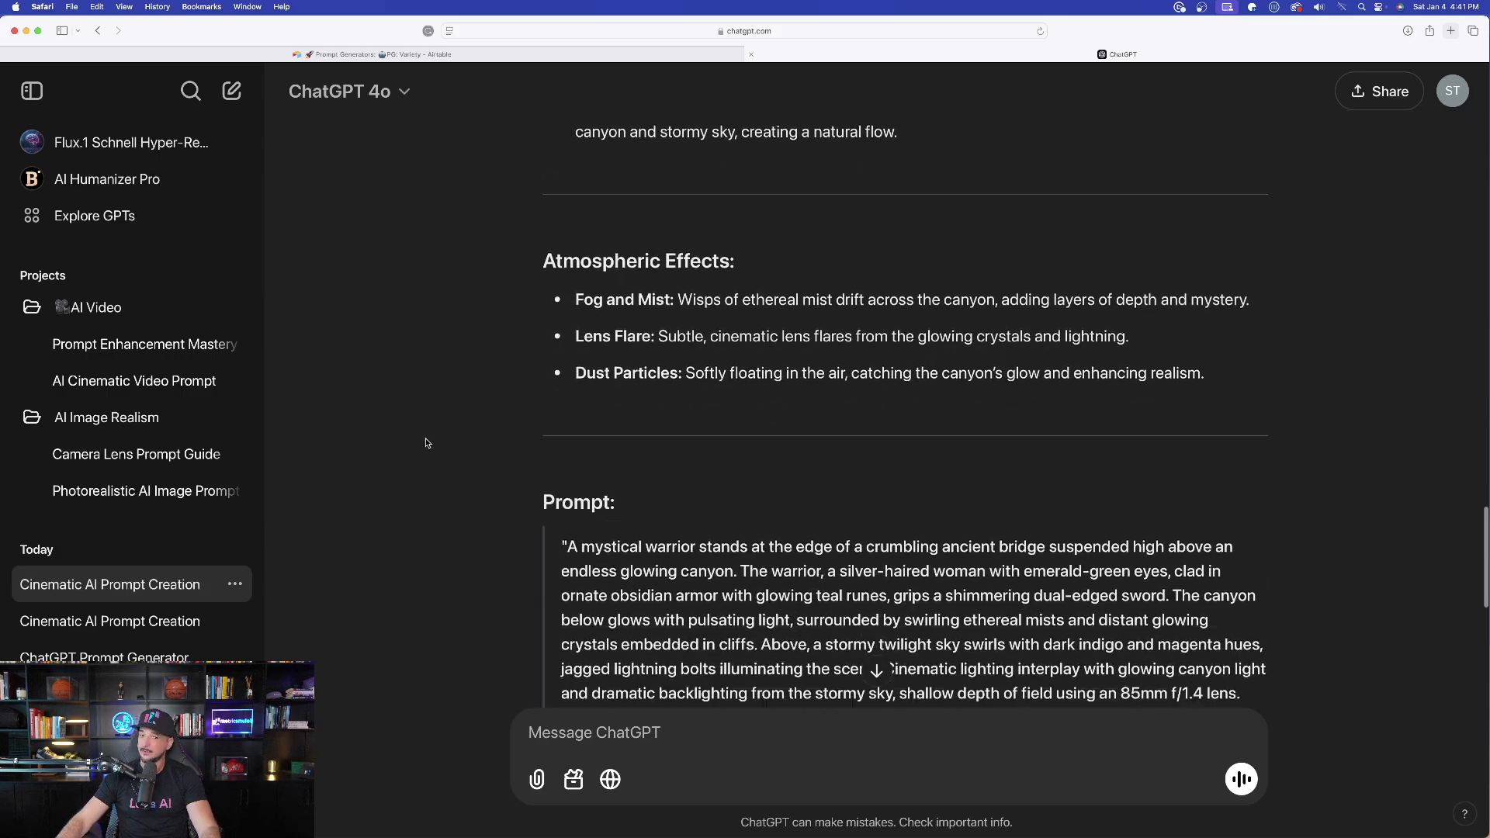
{"action": "scroll", "coordinate": [517, 466], "scroll_direction": "down", "scroll_amount": 3}
{"action": "scroll", "coordinate": [516, 465], "scroll_direction": "up", "scroll_amount": 4}
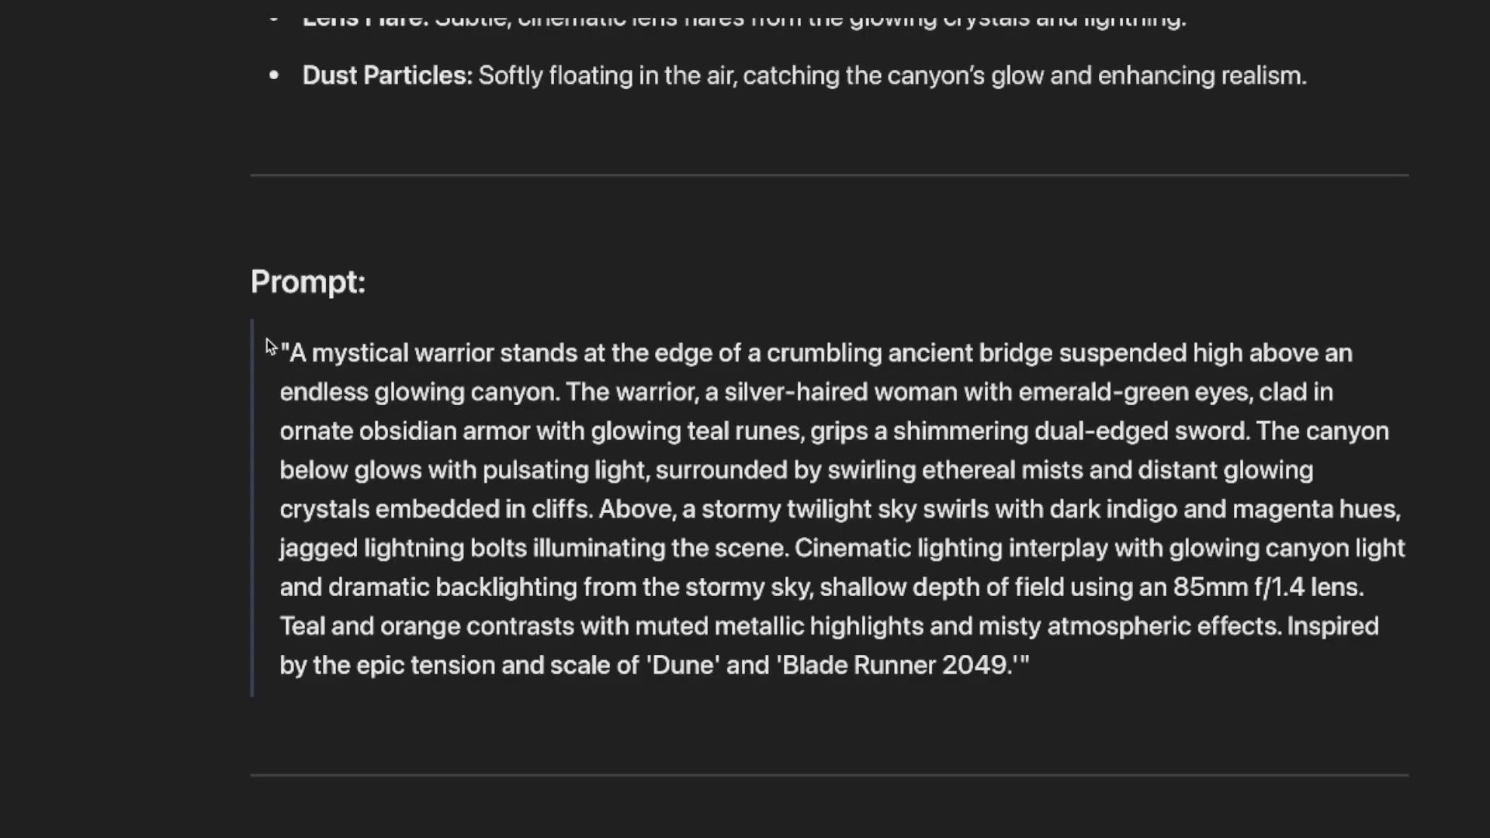
Copy the final mystical-warrior canyon prompt and submit it to Midjourney's imagine box.
{"action": "left_click_drag", "start_coordinate": [286, 347], "coordinate": [1041, 655]}
{"action": "key", "text": "super+c"}
{"action": "scroll", "coordinate": [756, 535], "scroll_direction": "down", "scroll_amount": 6}
{"action": "scroll", "coordinate": [756, 536], "scroll_direction": "up", "scroll_amount": 6}
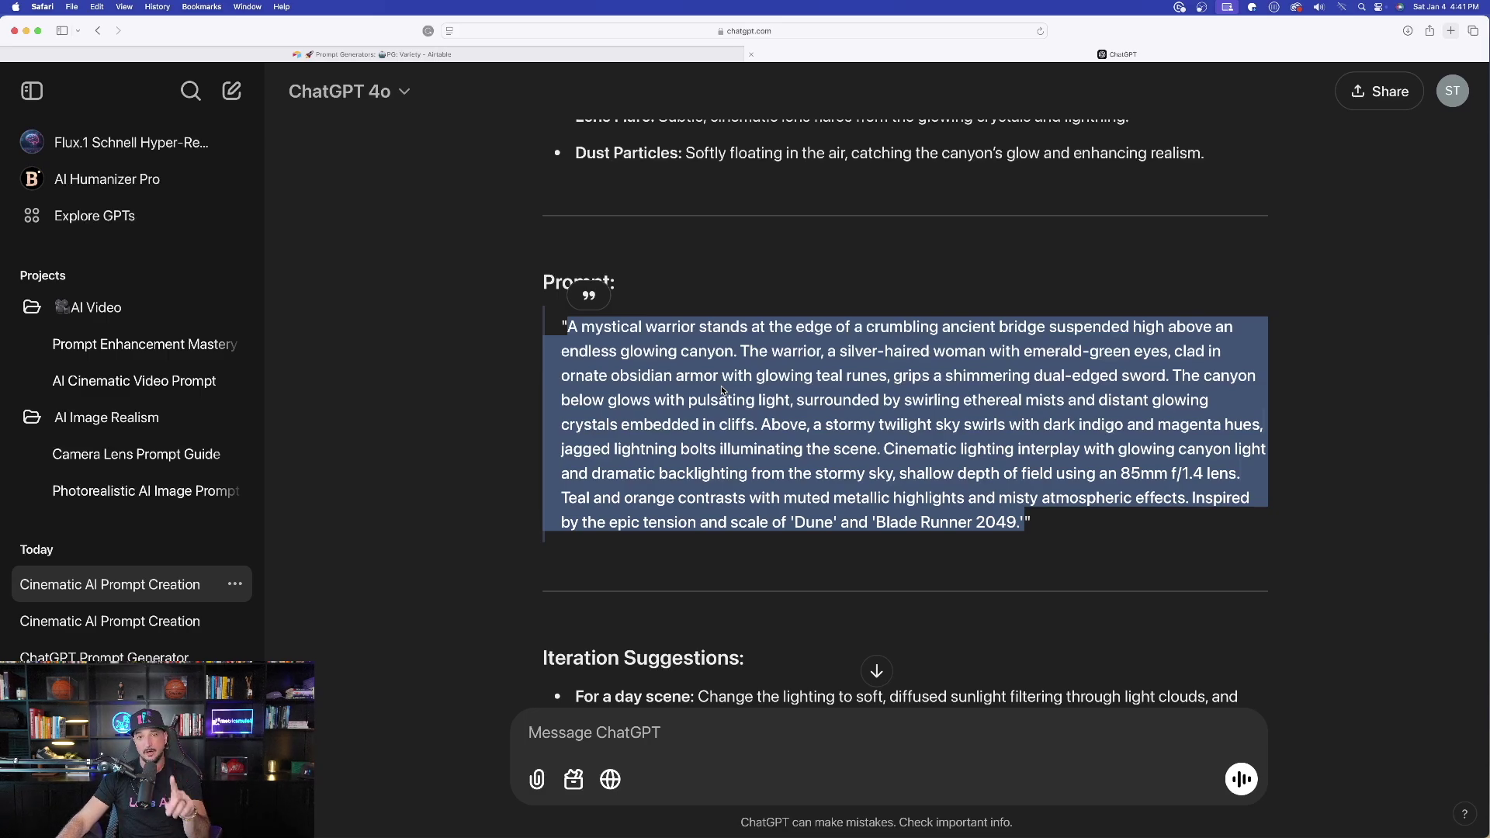
{"action": "left_click", "coordinate": [632, 440]}
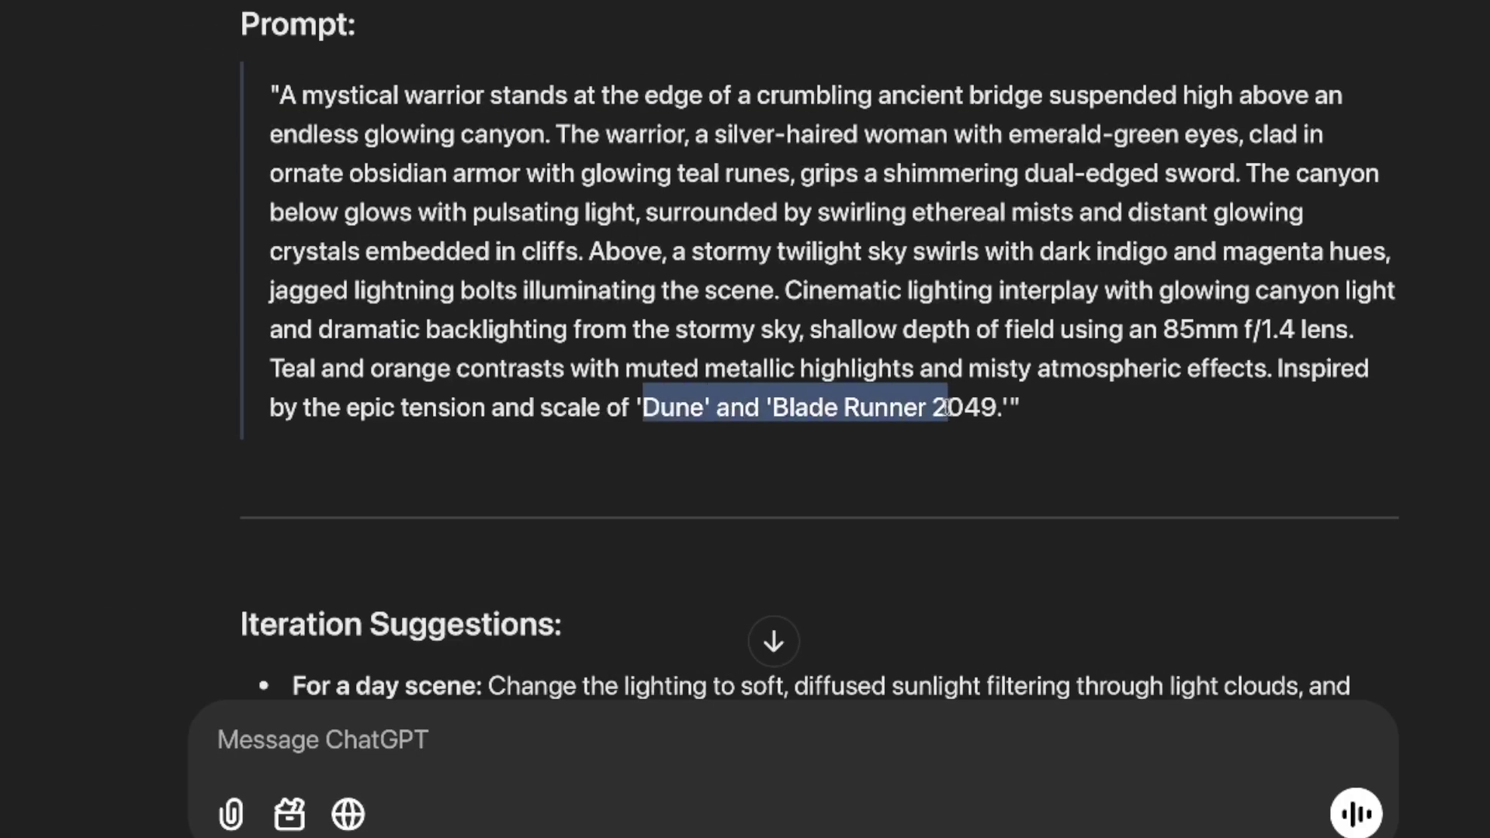
{"action": "left_click", "coordinate": [752, 314]}
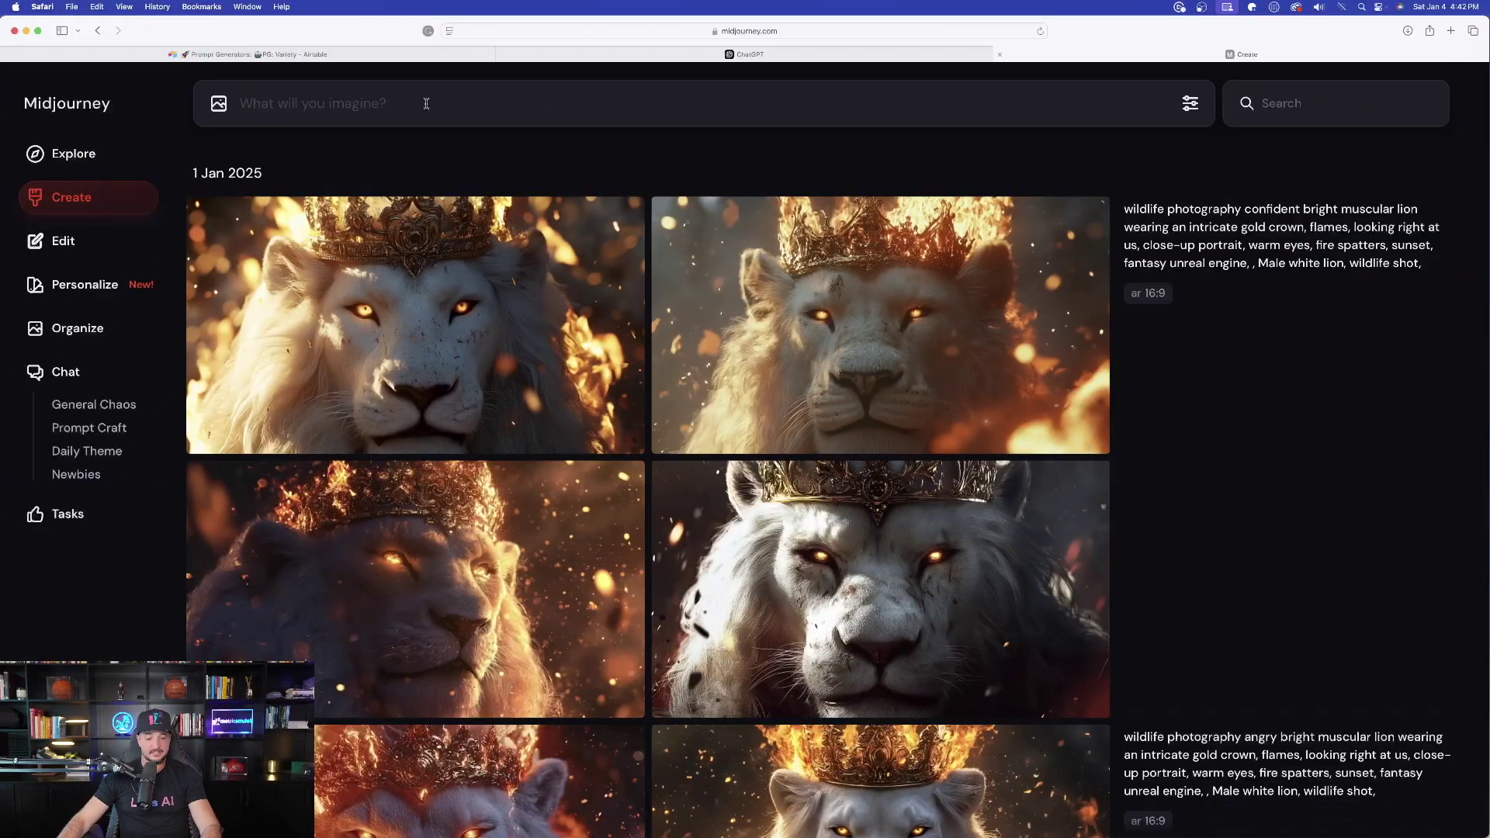
{"action": "key", "text": "super+v"}
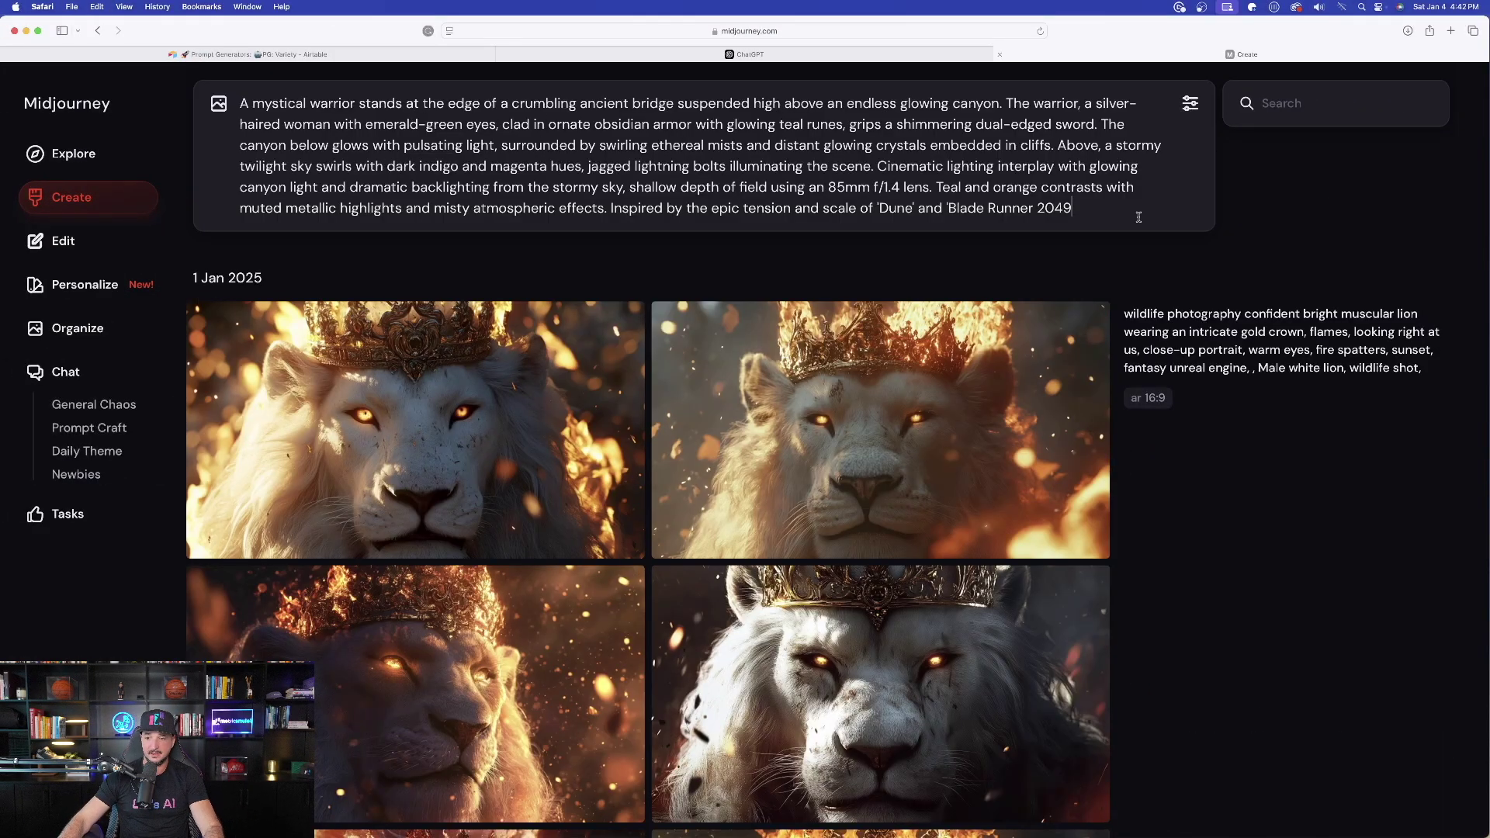
{"action": "key", "text": "Return"}
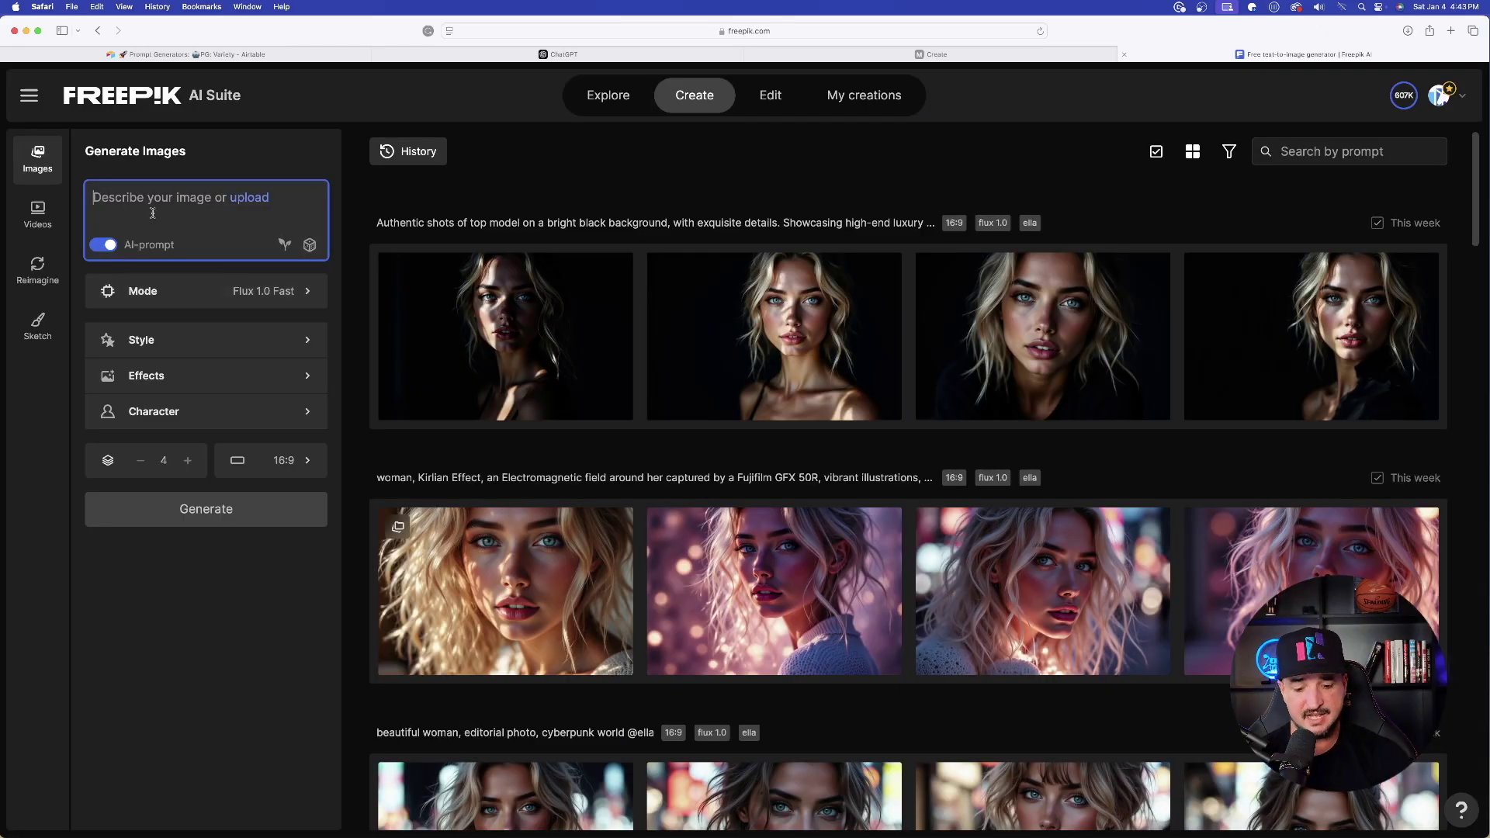
Generate the warrior prompt in Freepik with Flux 1.1, 2 images, AI-prompt off, then other models.
{"action": "key", "text": "super+v"}
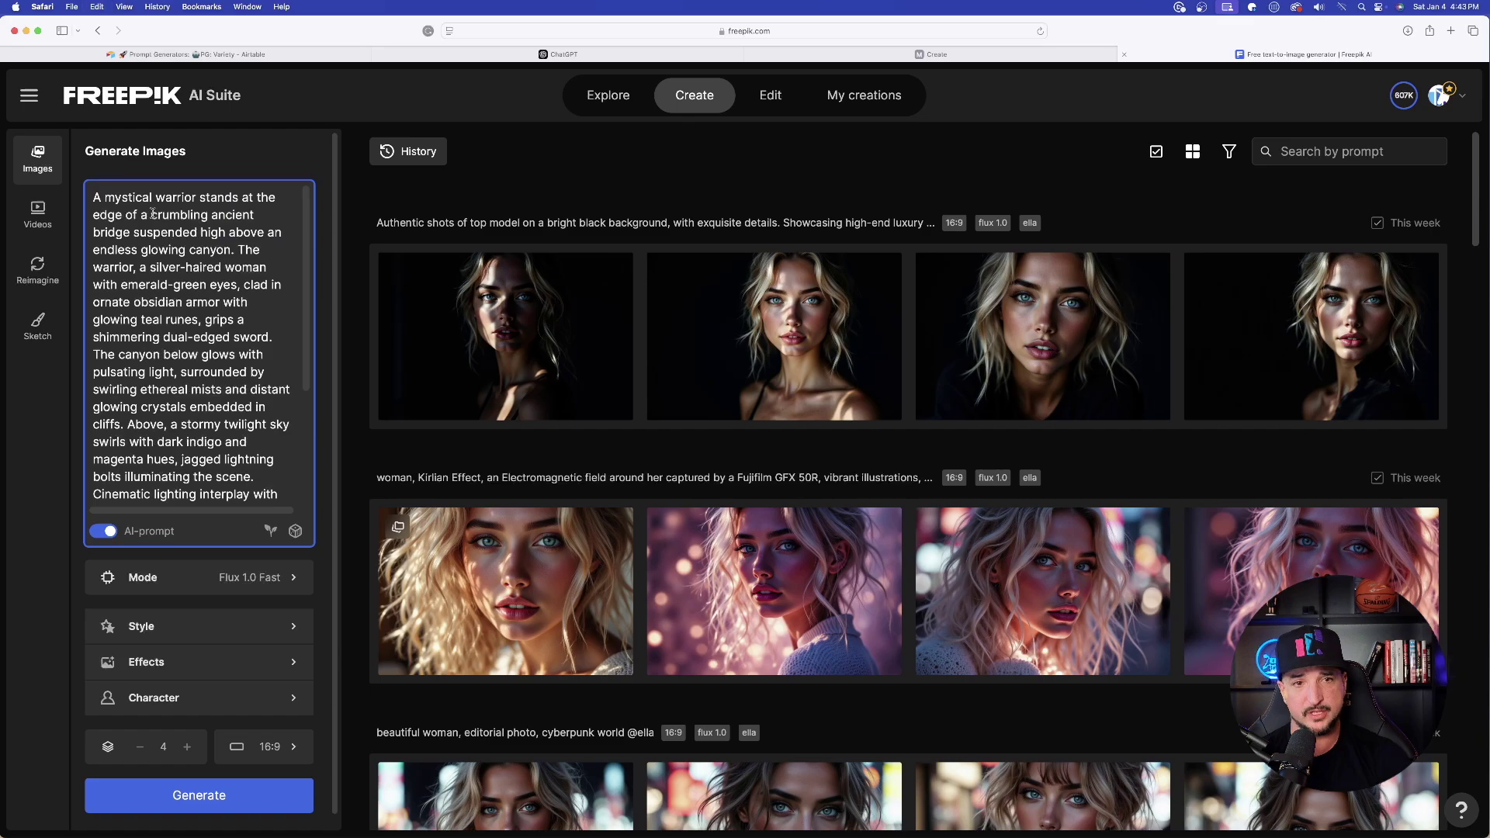
{"action": "scroll", "coordinate": [156, 440], "scroll_direction": "down", "scroll_amount": 5}
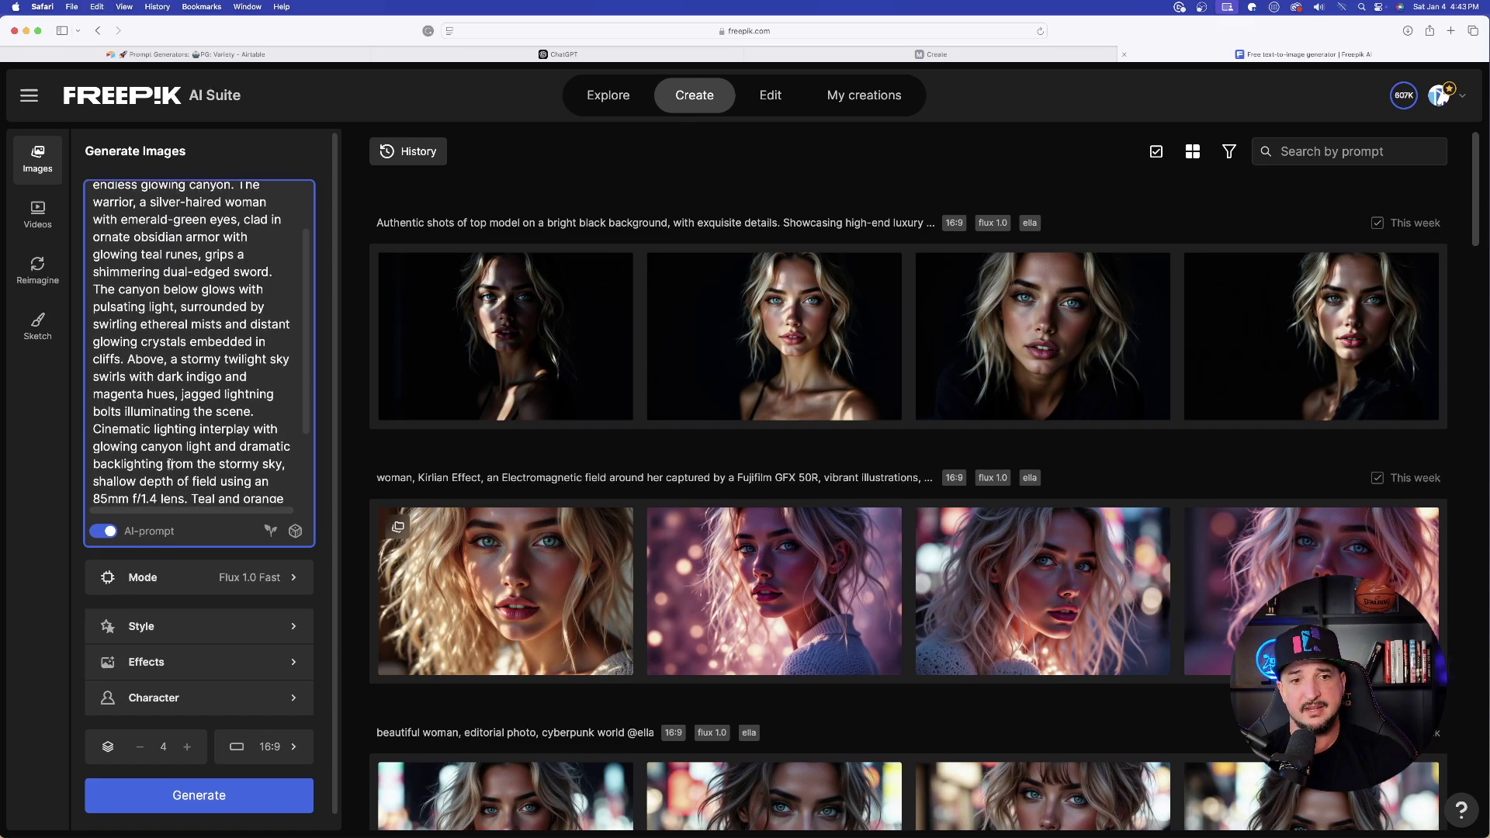
{"action": "left_click", "coordinate": [248, 584]}
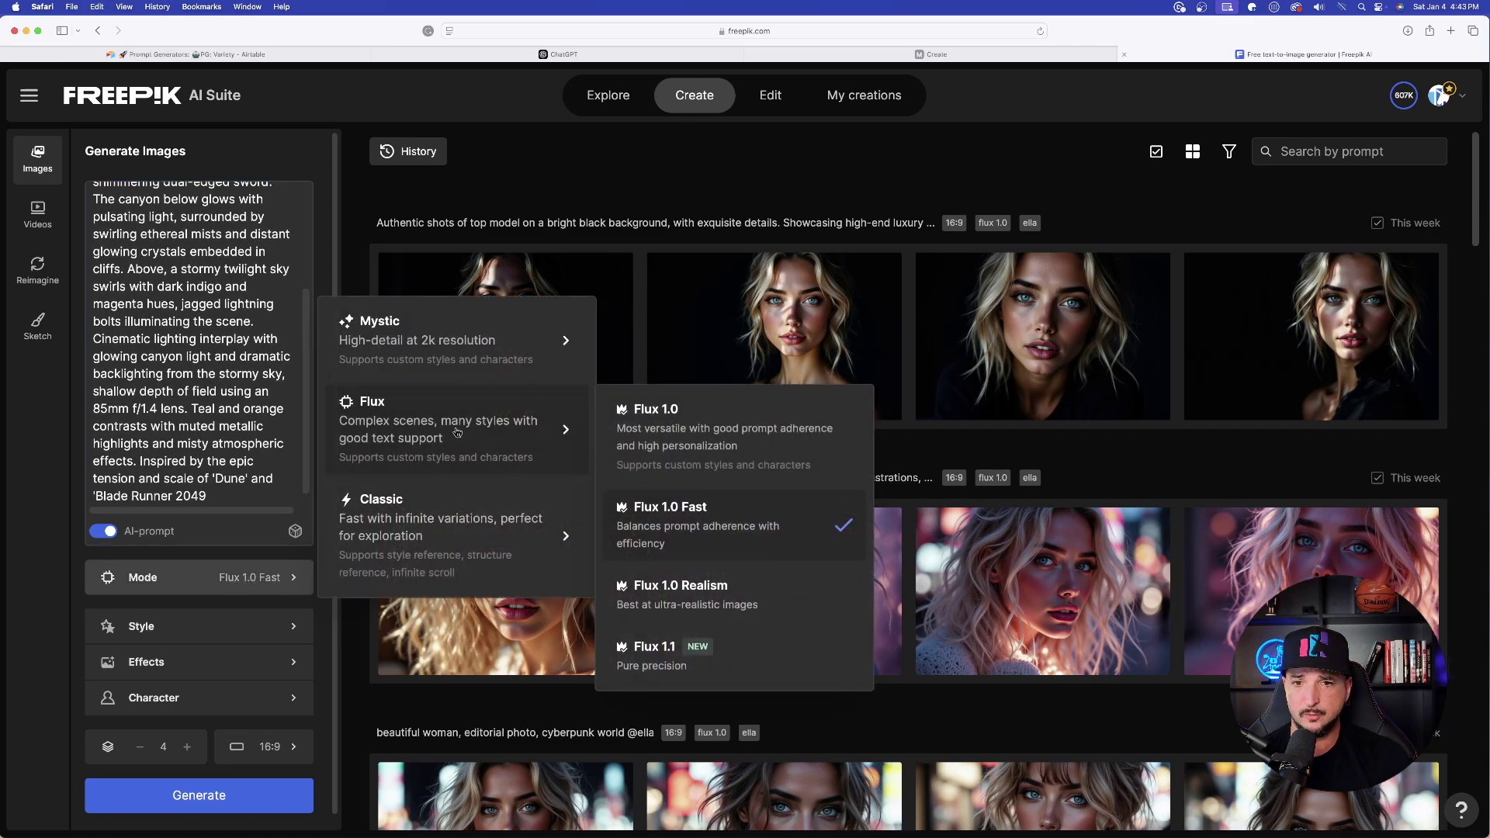
{"action": "left_click", "coordinate": [644, 646]}
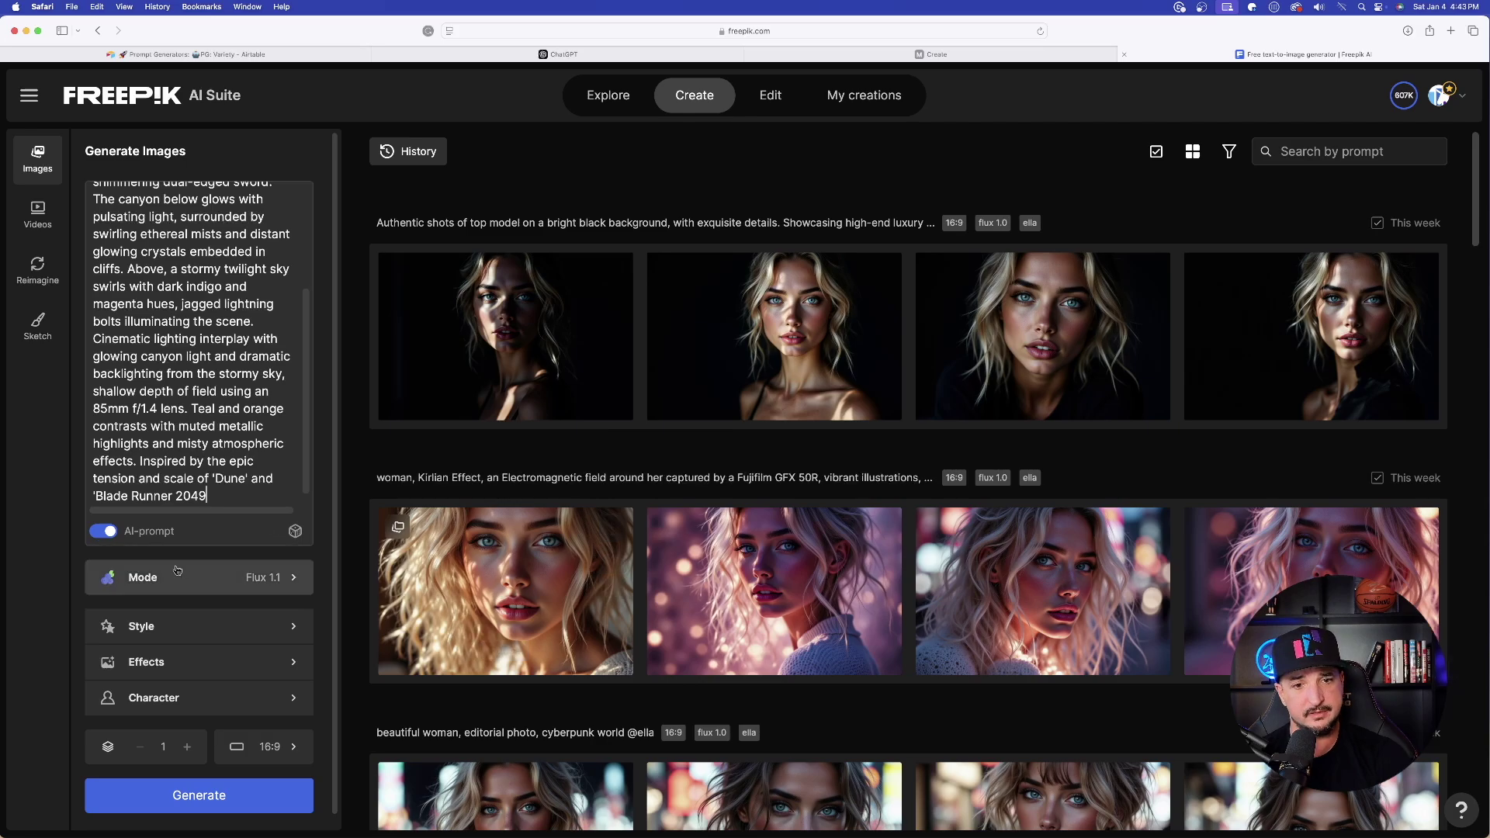
{"action": "scroll", "coordinate": [210, 701], "scroll_direction": "down", "scroll_amount": 1}
{"action": "left_click", "coordinate": [187, 734]}
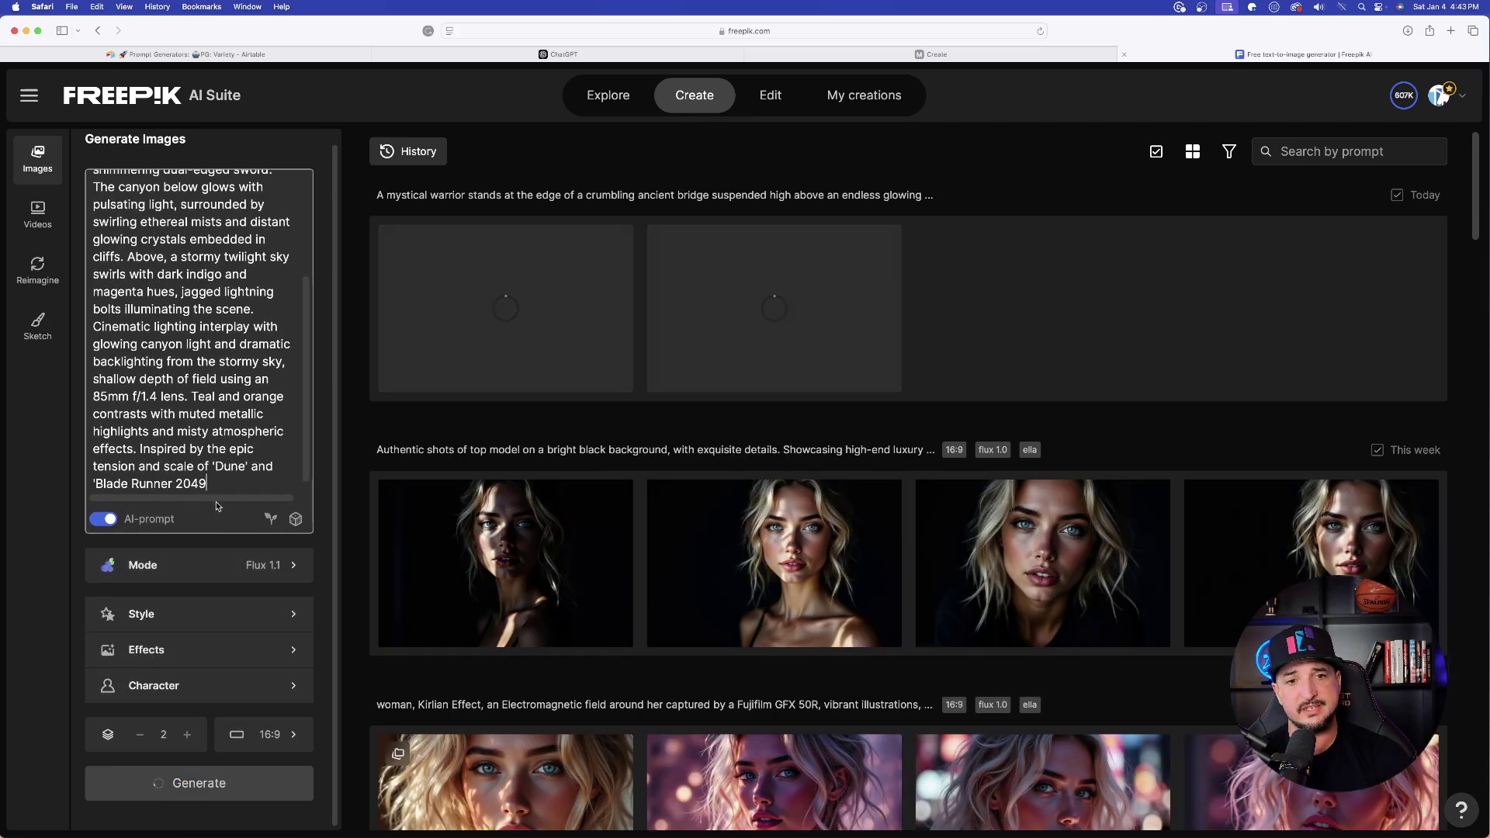
{"action": "left_click", "coordinate": [110, 522]}
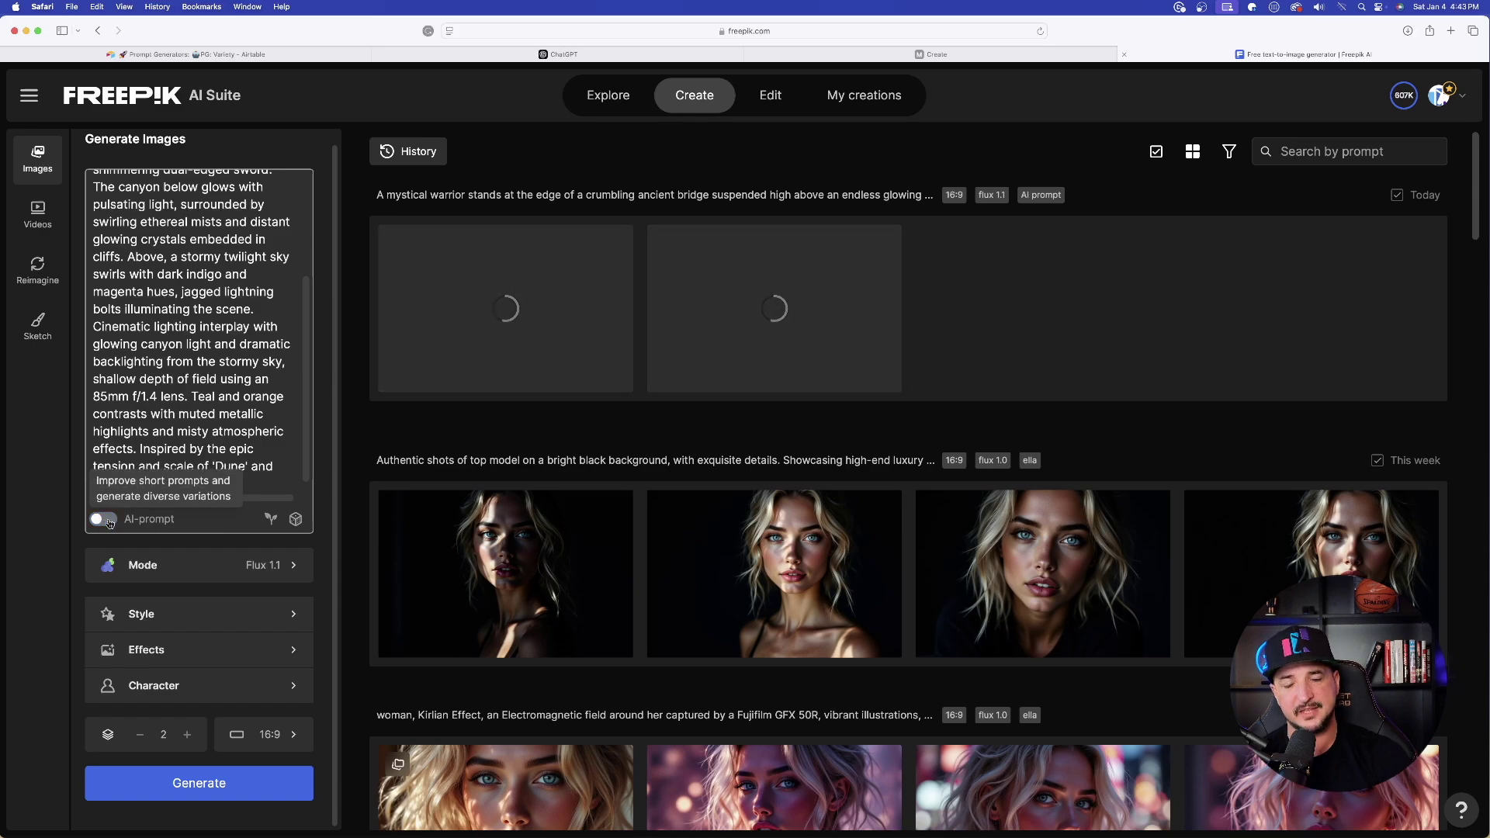
{"action": "left_click", "coordinate": [258, 567]}
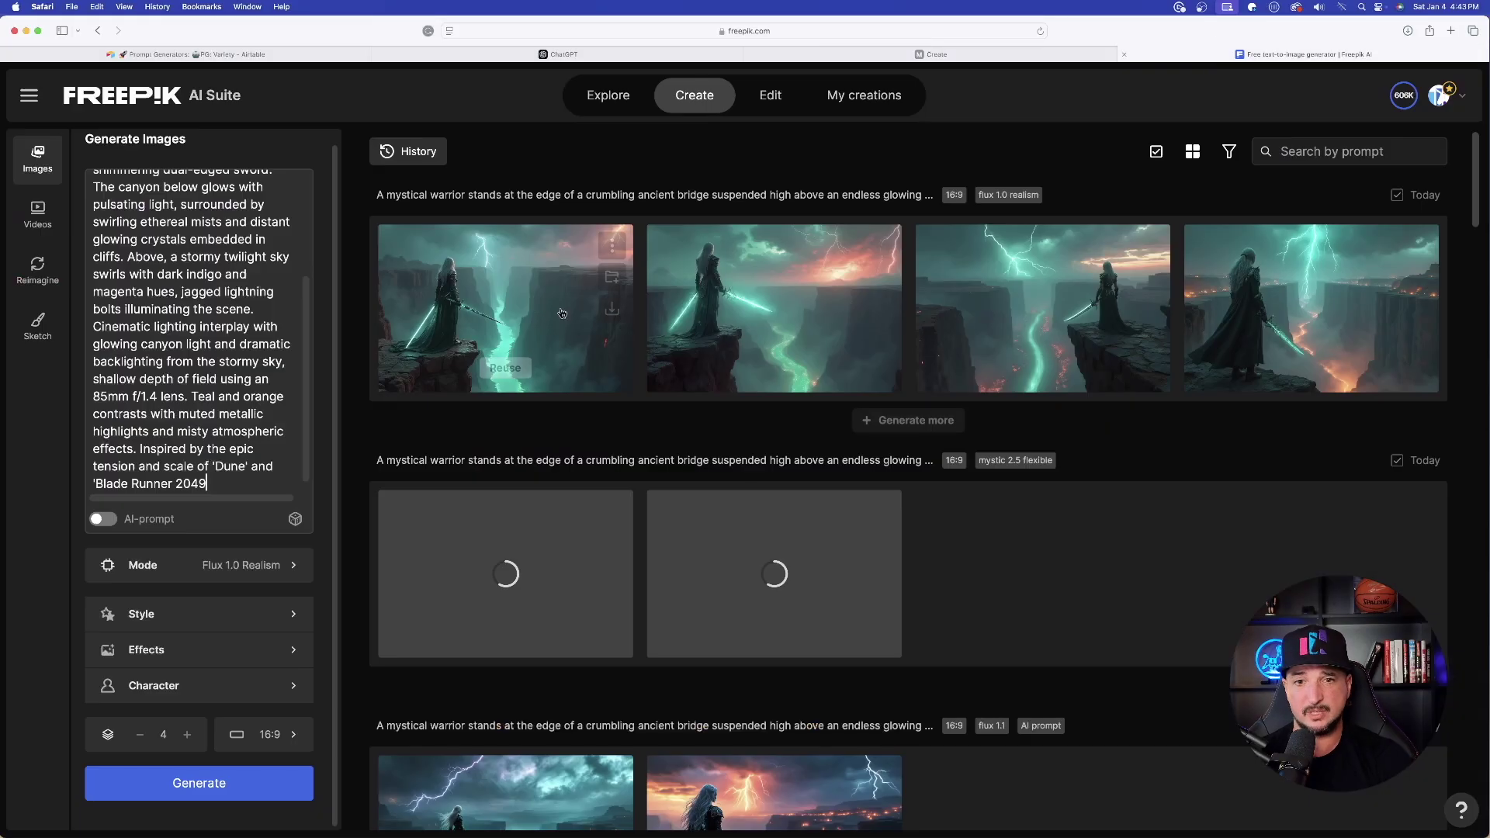
View a generated warrior render full size, close it, and compare the model results.
{"action": "scroll", "coordinate": [667, 466], "scroll_direction": "down", "scroll_amount": 2}
{"action": "scroll", "coordinate": [668, 465], "scroll_direction": "down", "scroll_amount": 5}
{"action": "left_click", "coordinate": [777, 407]}
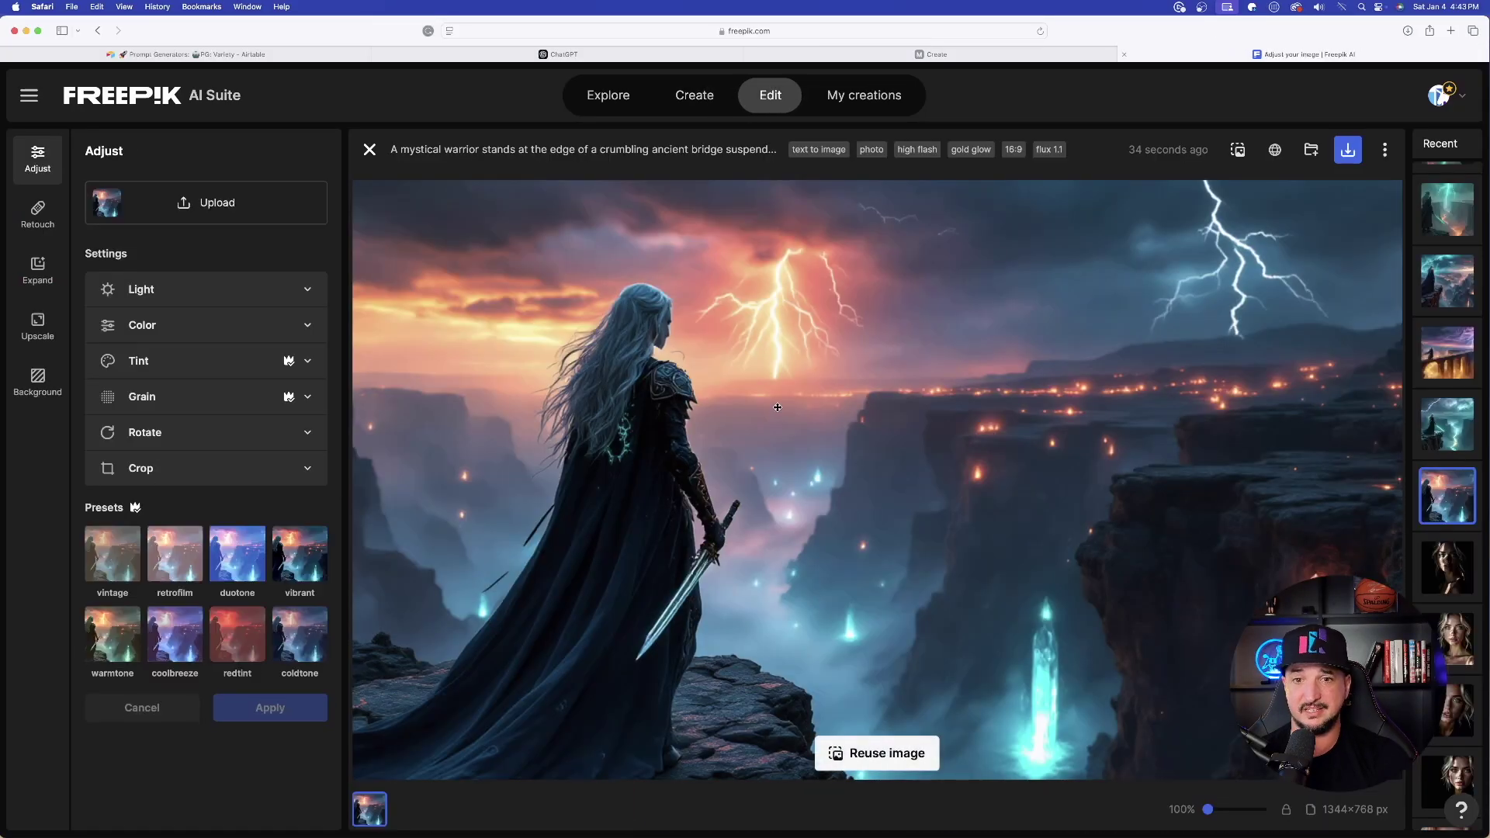
{"action": "left_click", "coordinate": [370, 149]}
{"action": "scroll", "coordinate": [601, 388], "scroll_direction": "up", "scroll_amount": 2}
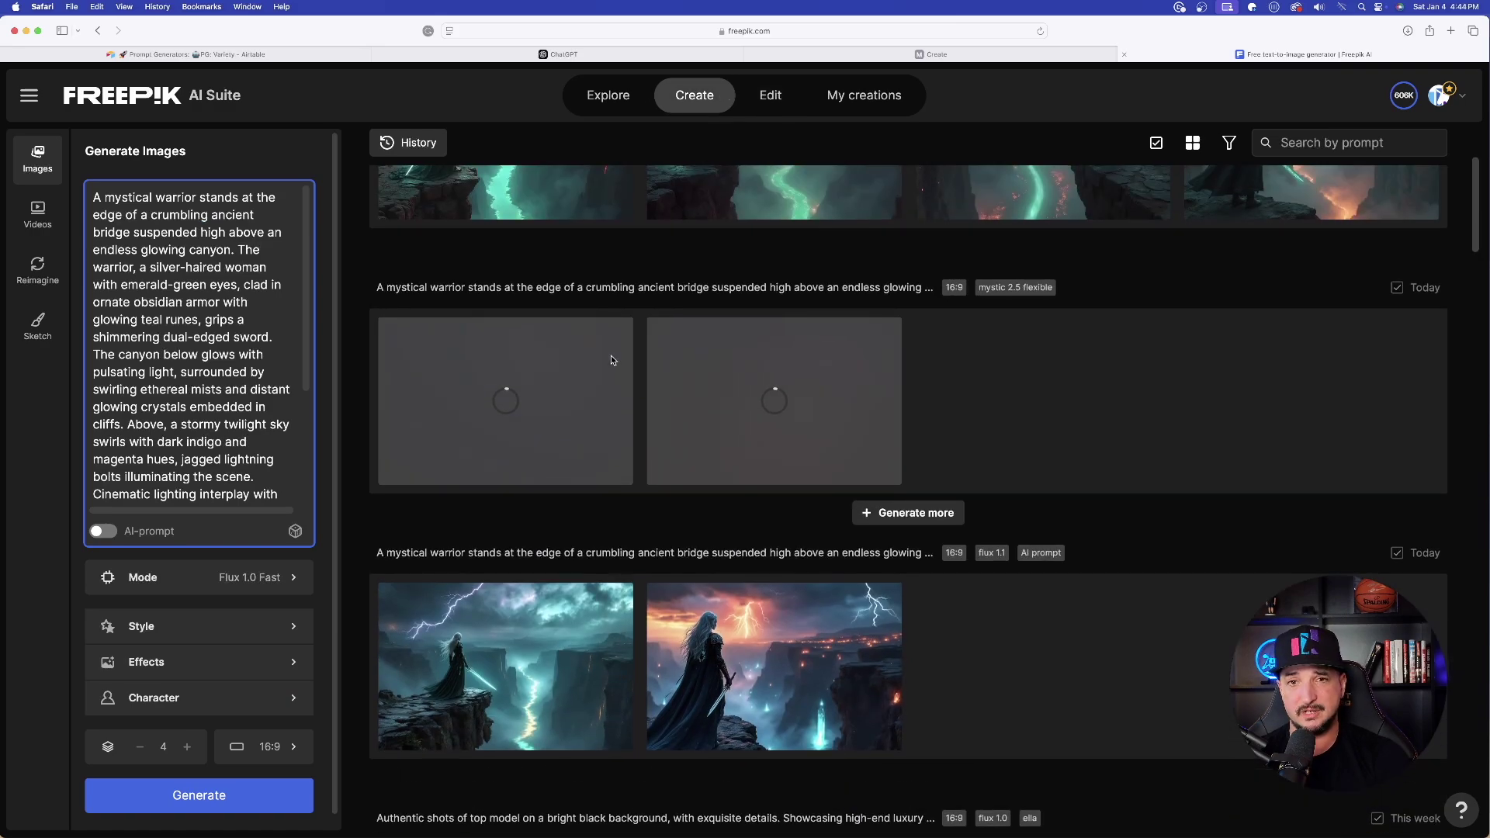
{"action": "scroll", "coordinate": [611, 360], "scroll_direction": "up", "scroll_amount": 2}
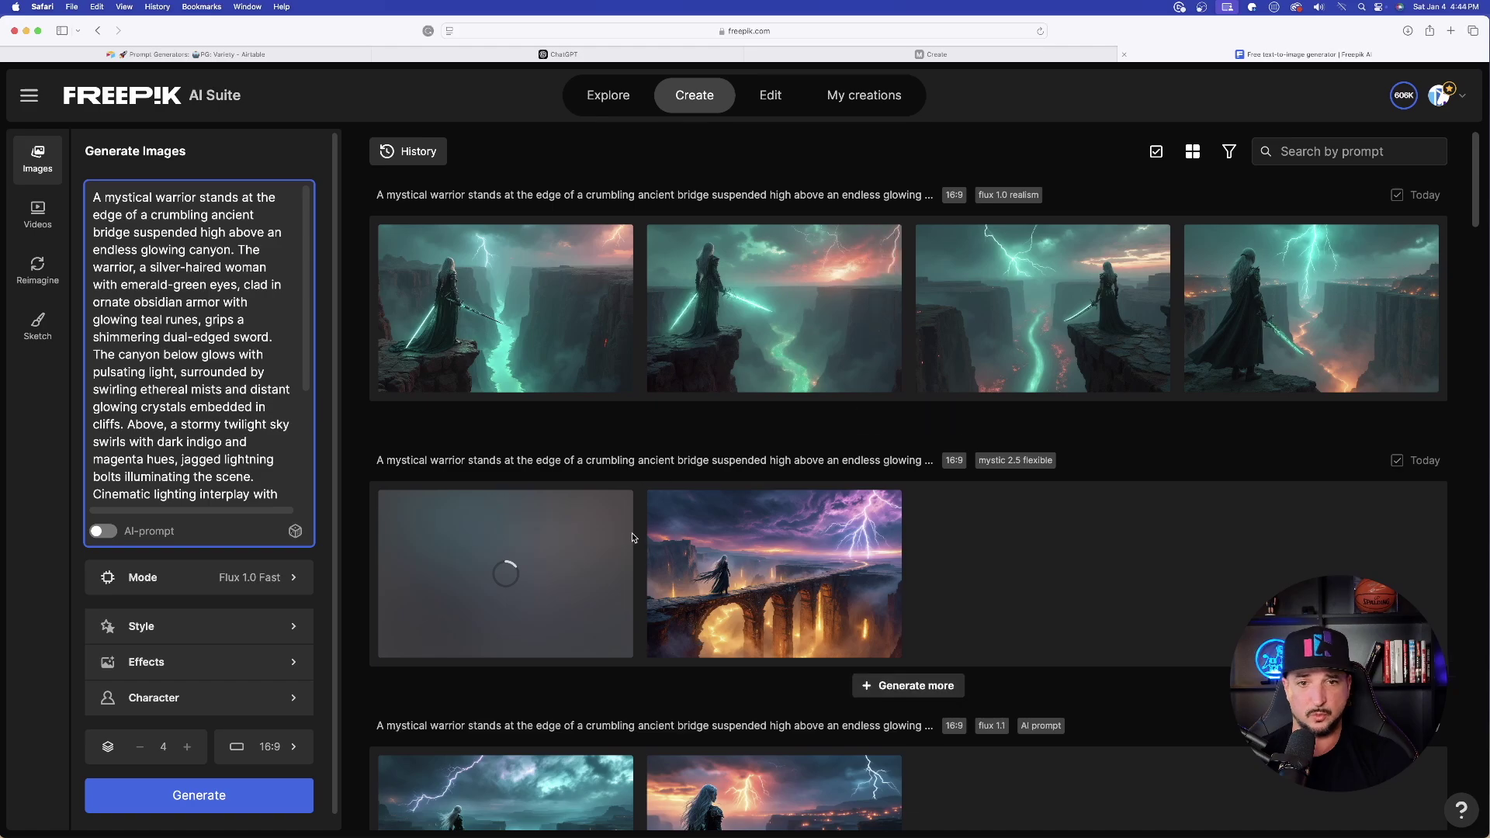
Return to the ChatGPT conversation ready to write a new message.
{"action": "left_click", "coordinate": [621, 60]}
{"action": "scroll", "coordinate": [504, 543], "scroll_direction": "down", "scroll_amount": 6}
{"action": "left_click", "coordinate": [594, 731]}
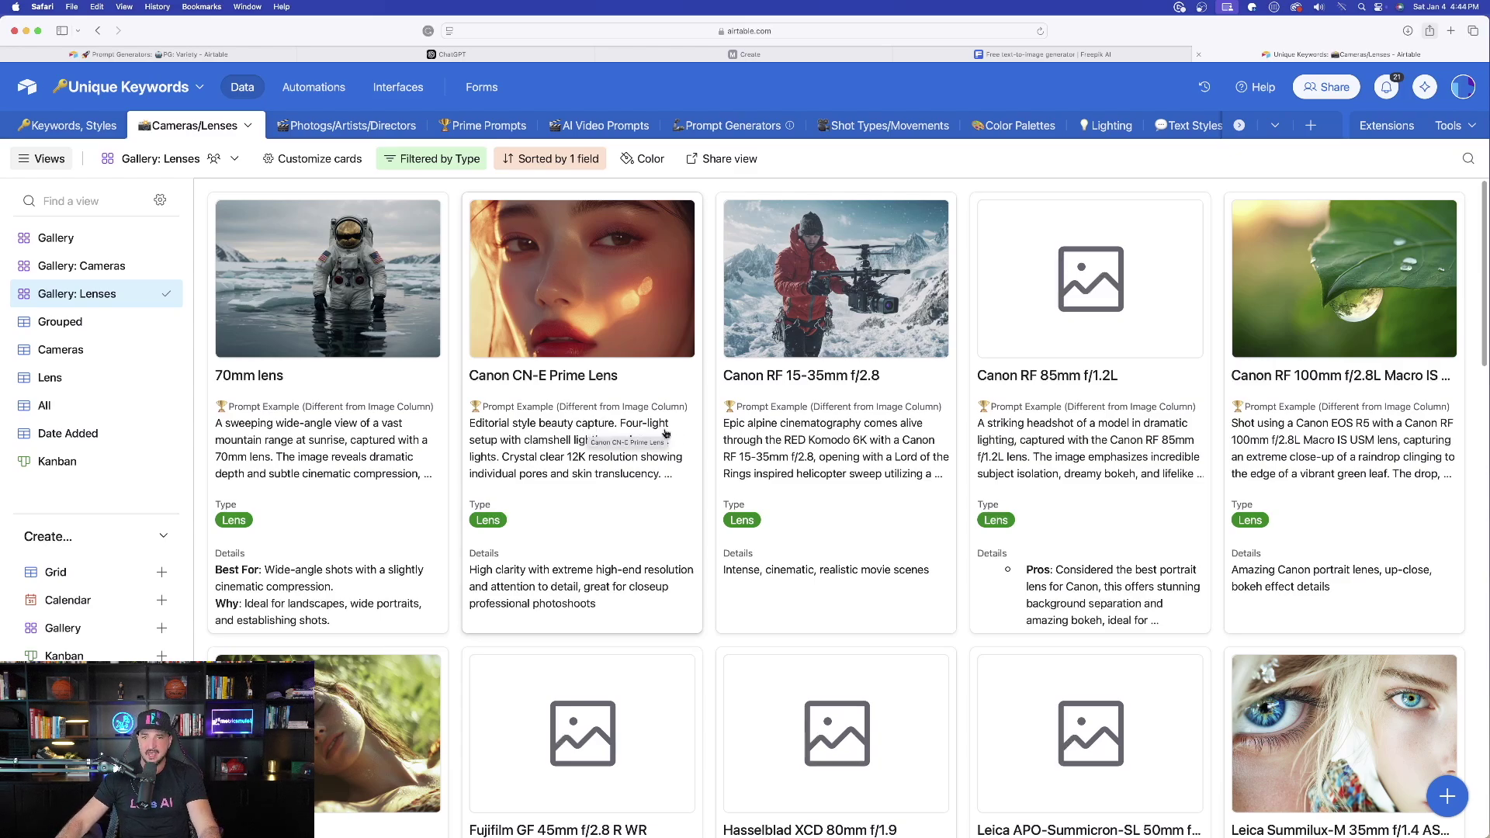
Open the Leica Summilux-M 35mm f/1.4 ASPH lens record and view its example image.
{"action": "scroll", "coordinate": [667, 434], "scroll_direction": "down", "scroll_amount": 10}
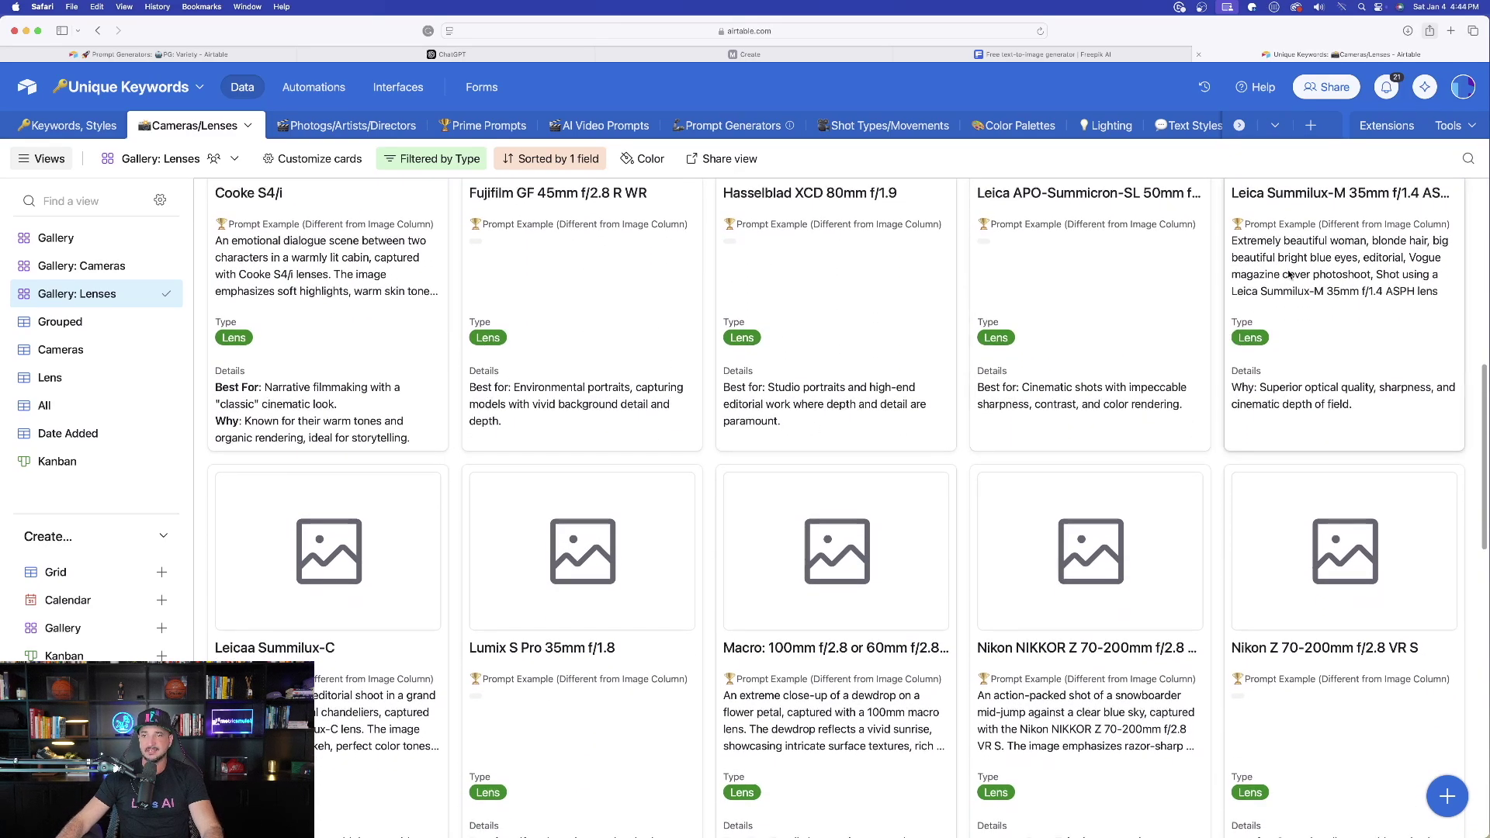
{"action": "left_click", "coordinate": [1289, 274]}
{"action": "scroll", "coordinate": [609, 466], "scroll_direction": "down", "scroll_amount": 4}
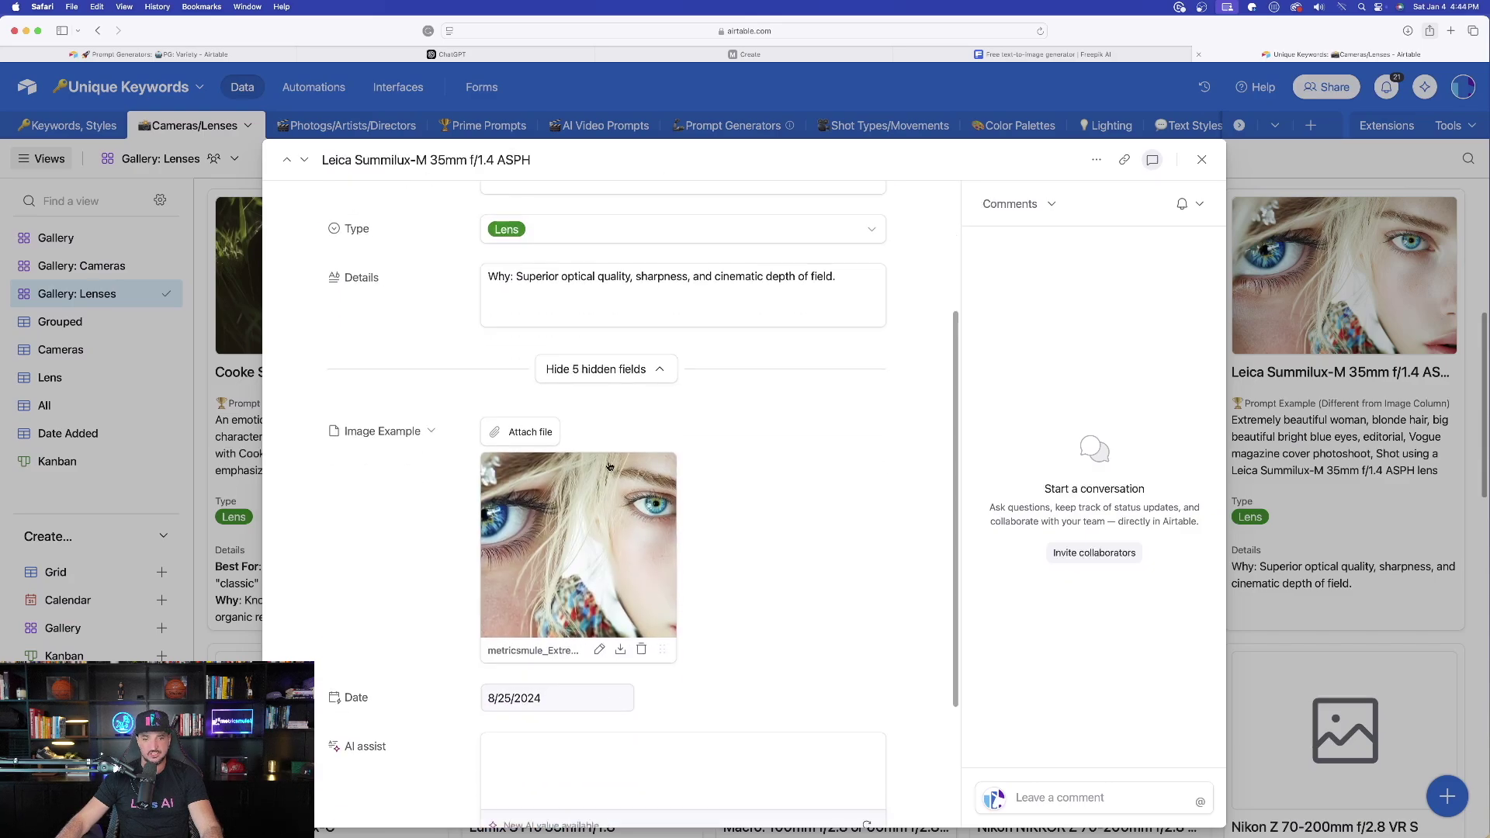
{"action": "left_click", "coordinate": [604, 510]}
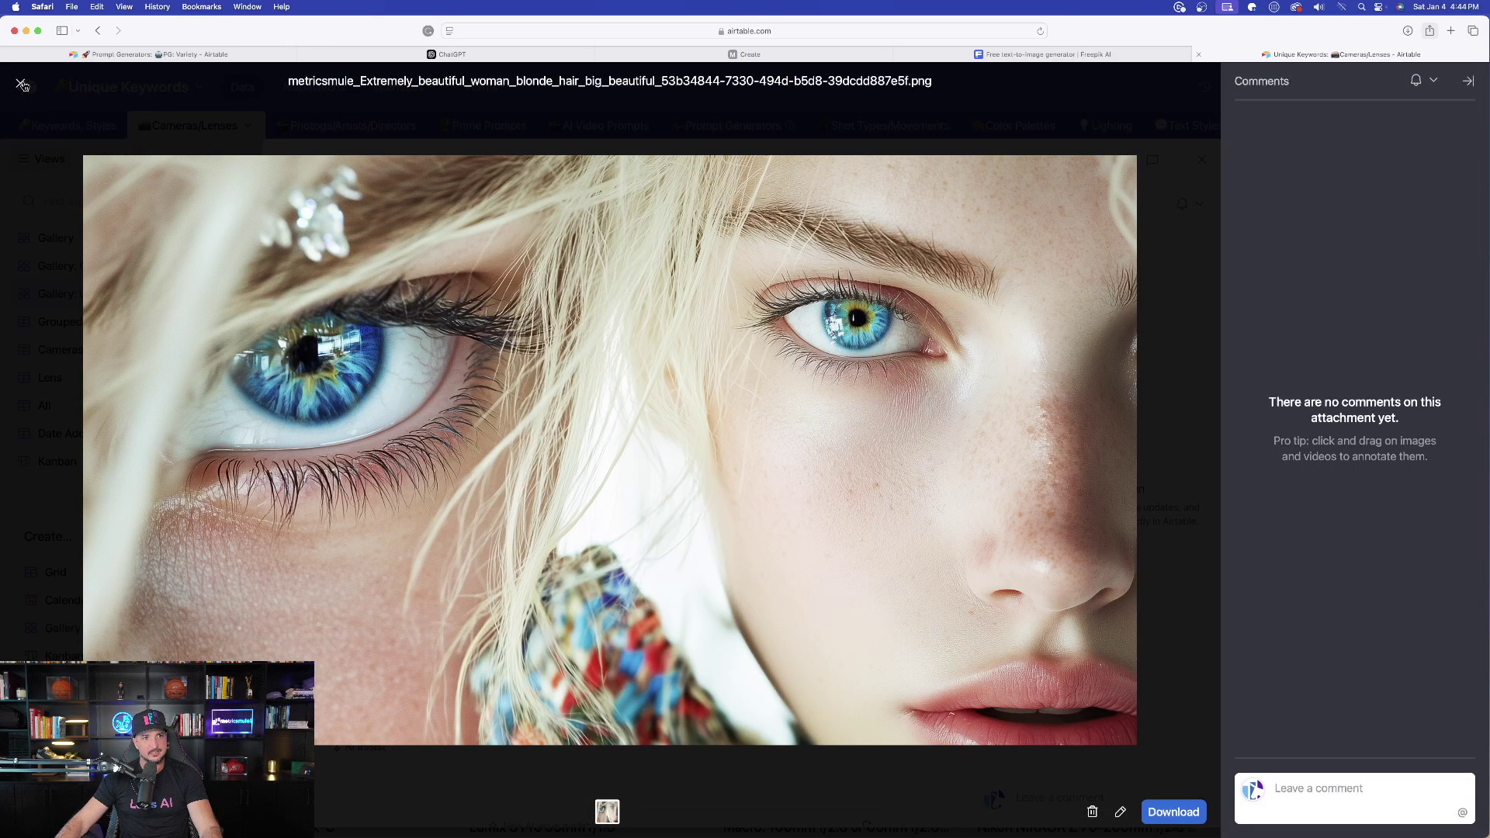
{"action": "left_click", "coordinate": [21, 85]}
{"action": "scroll", "coordinate": [559, 317], "scroll_direction": "up", "scroll_amount": 3}
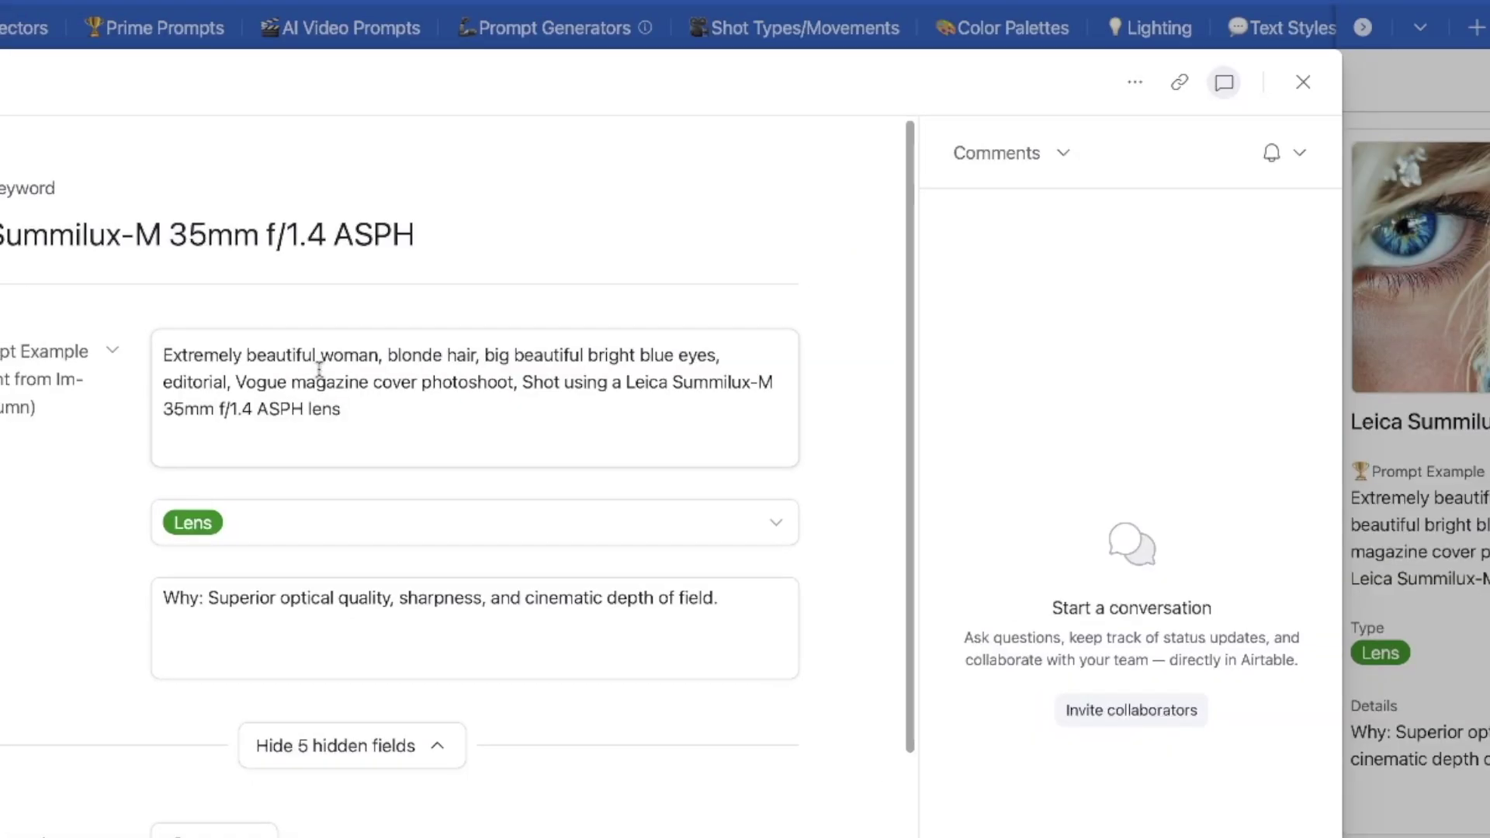
Select the lens record's full prompt example text and return to ChatGPT.
{"action": "left_click", "coordinate": [583, 357]}
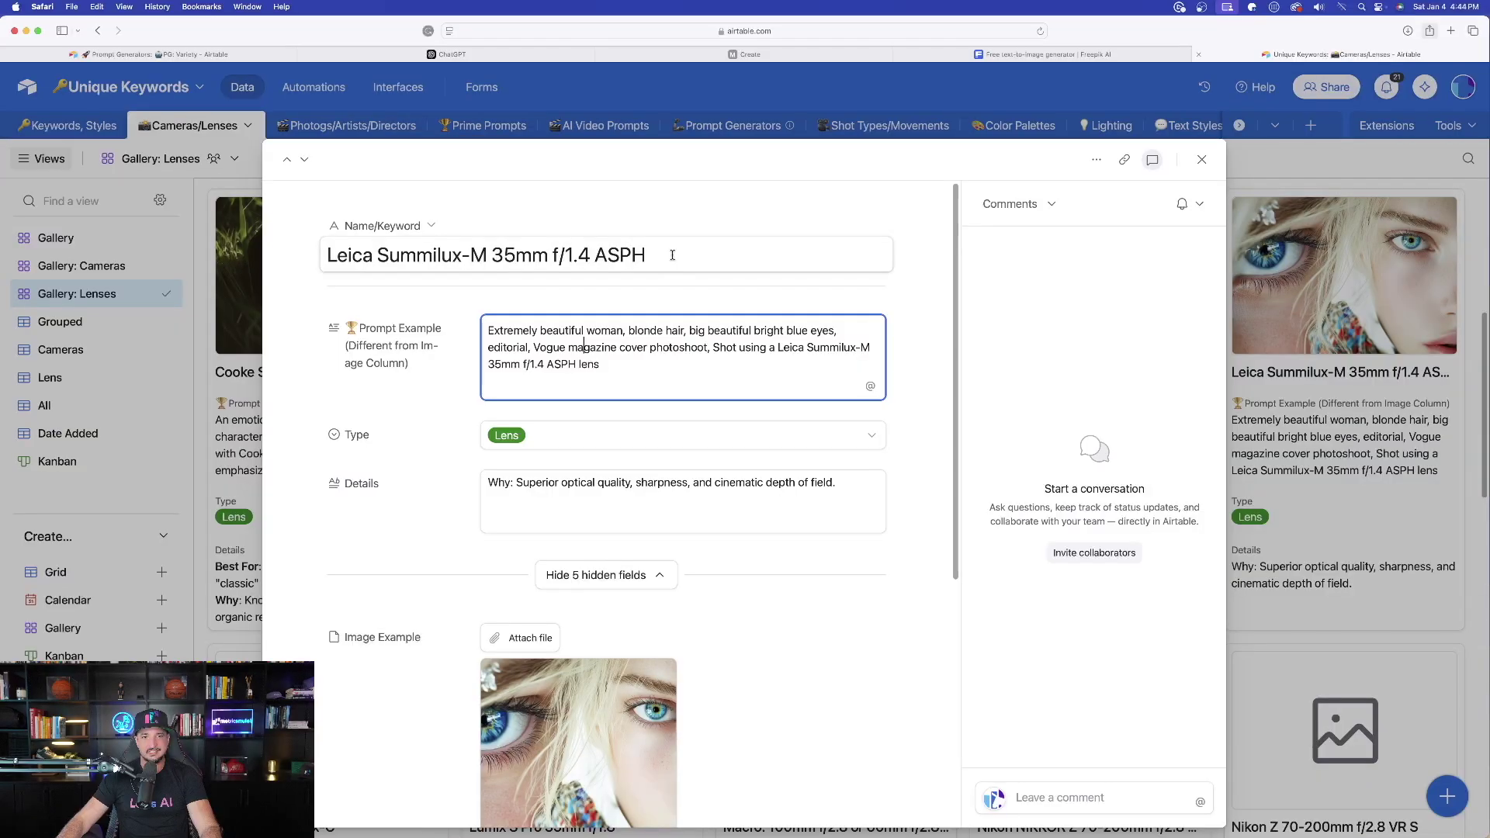
{"action": "left_click_drag", "start_coordinate": [416, 236], "coordinate": [0, 222]}
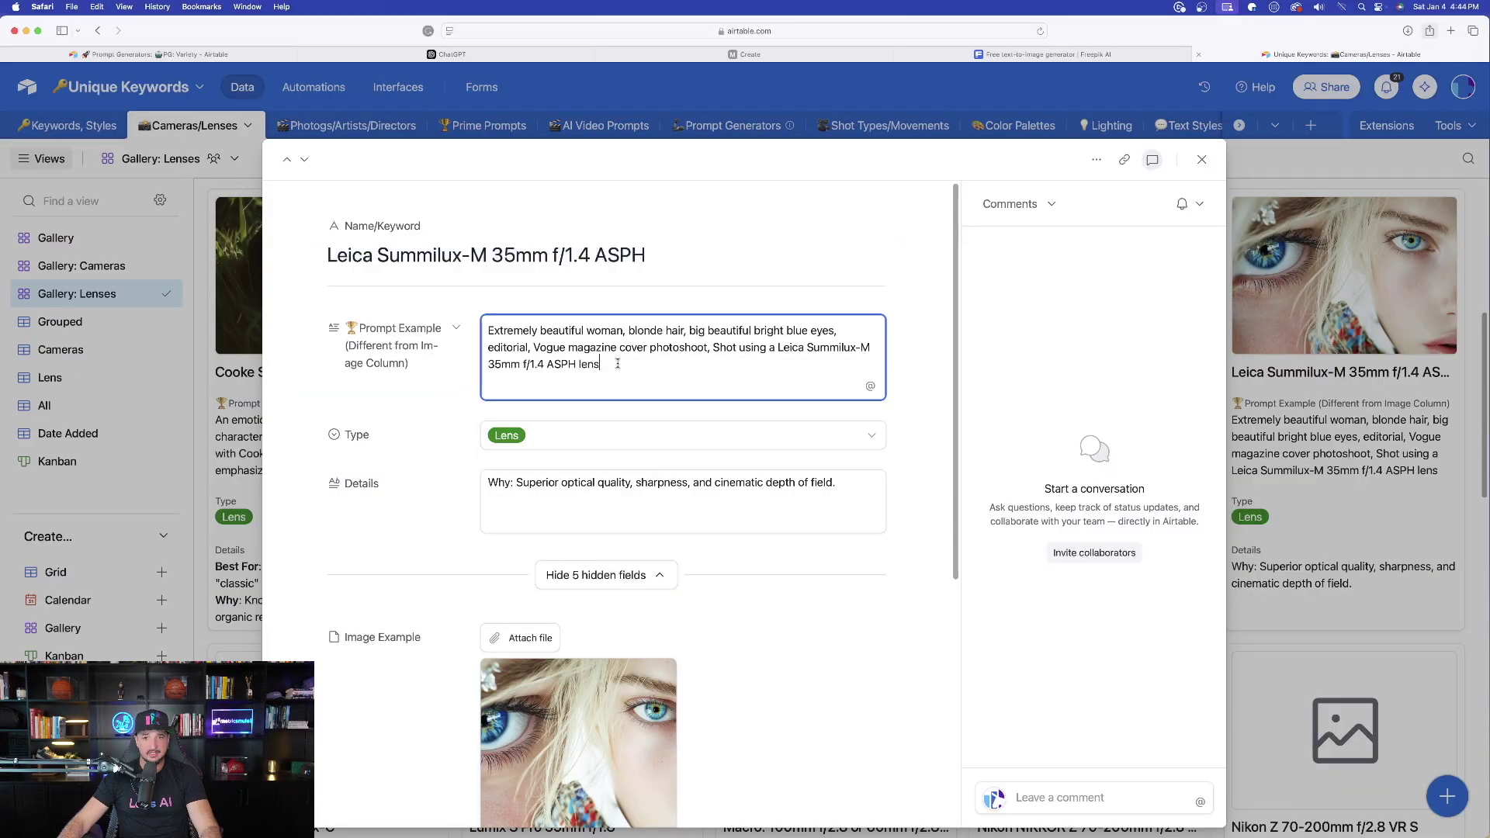
{"action": "left_click_drag", "start_coordinate": [570, 404], "coordinate": [400, 350]}
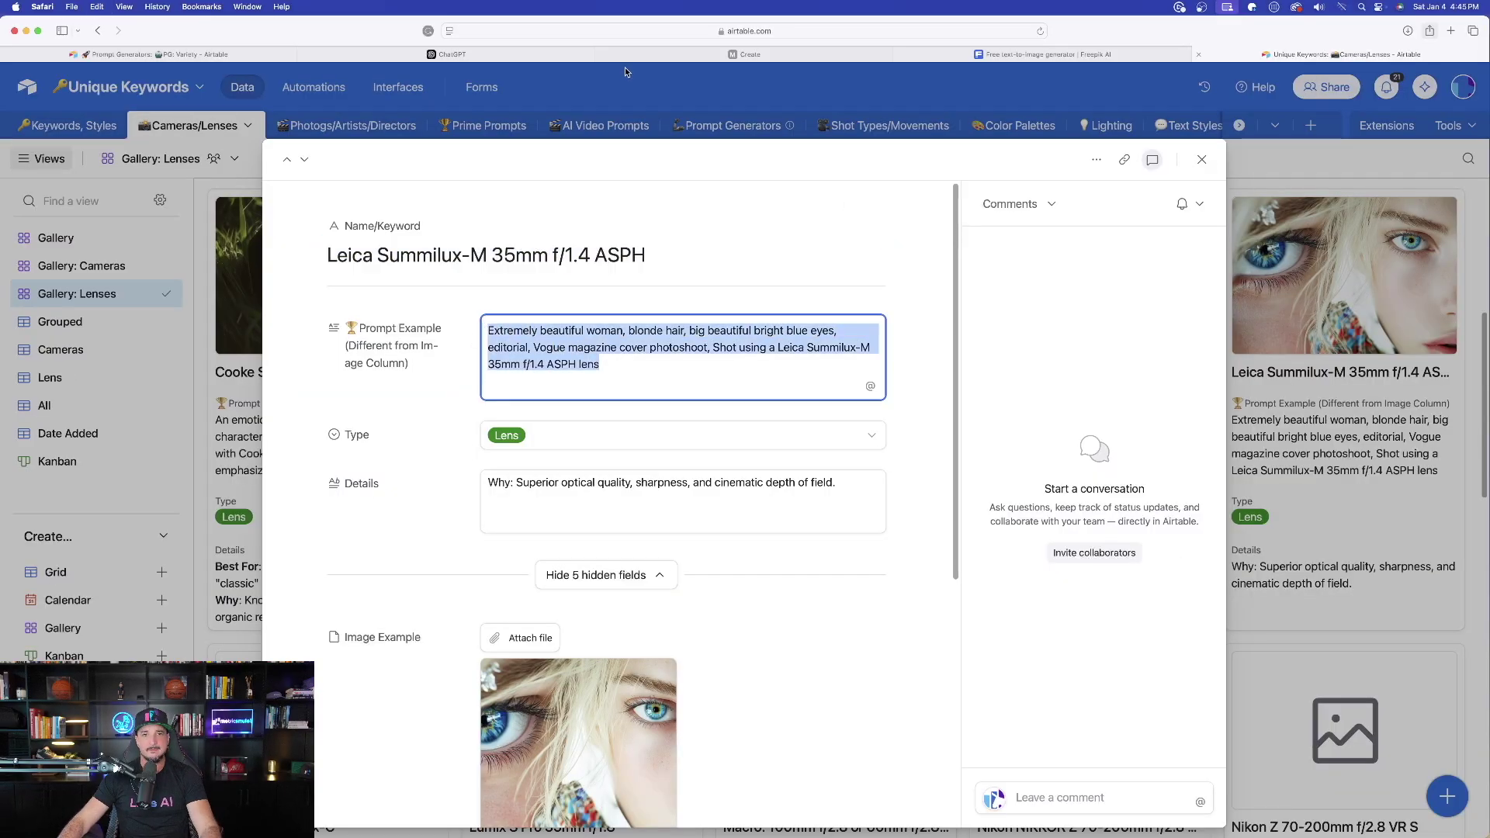
{"action": "left_click", "coordinate": [453, 54]}
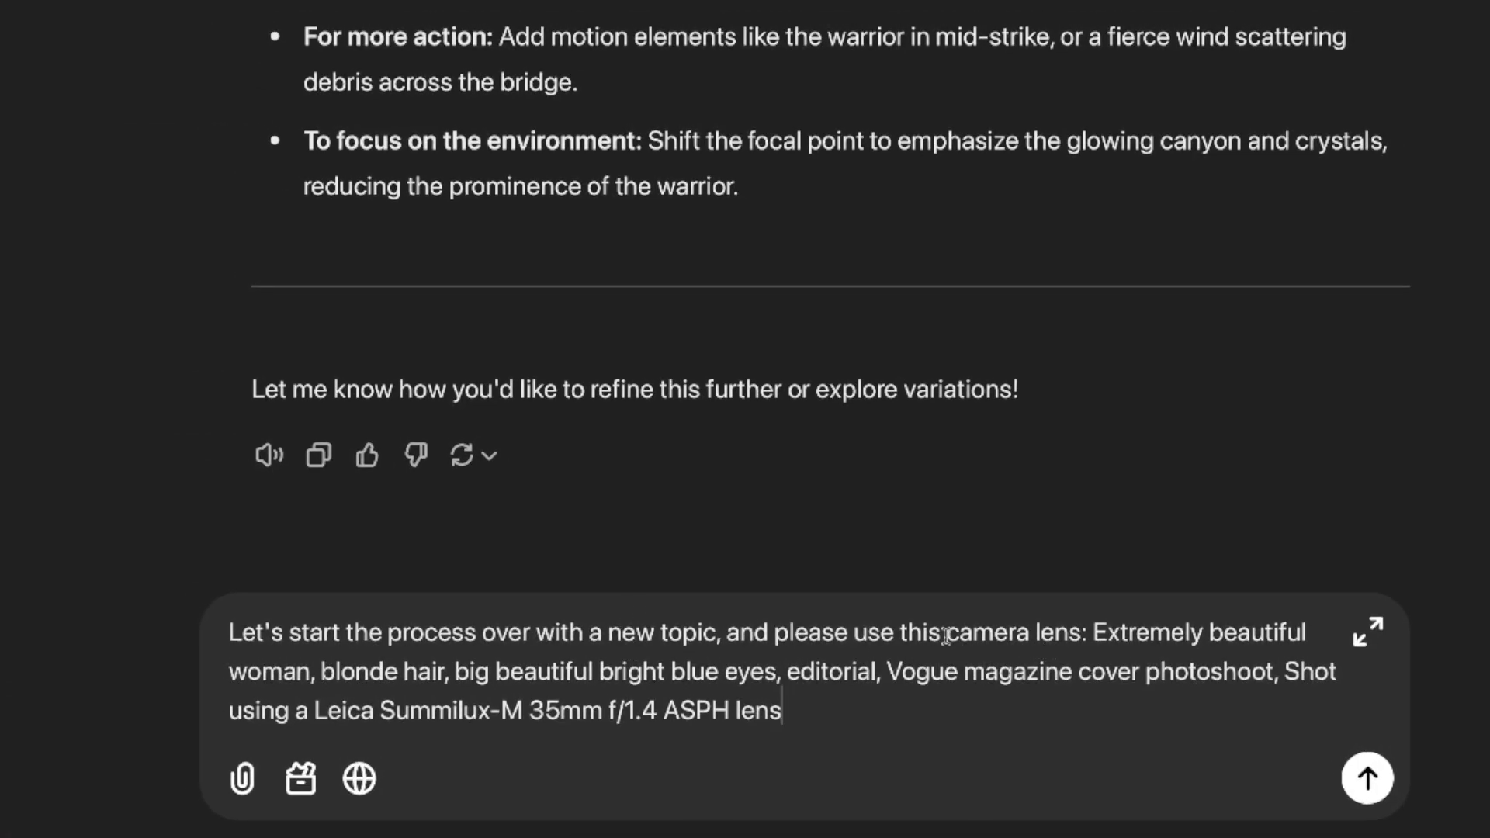
Send the restart request with the Leica lens prompt and highlight the resulting Vogue-cover portrait prompt.
{"action": "left_click_drag", "start_coordinate": [1094, 630], "coordinate": [1224, 709]}
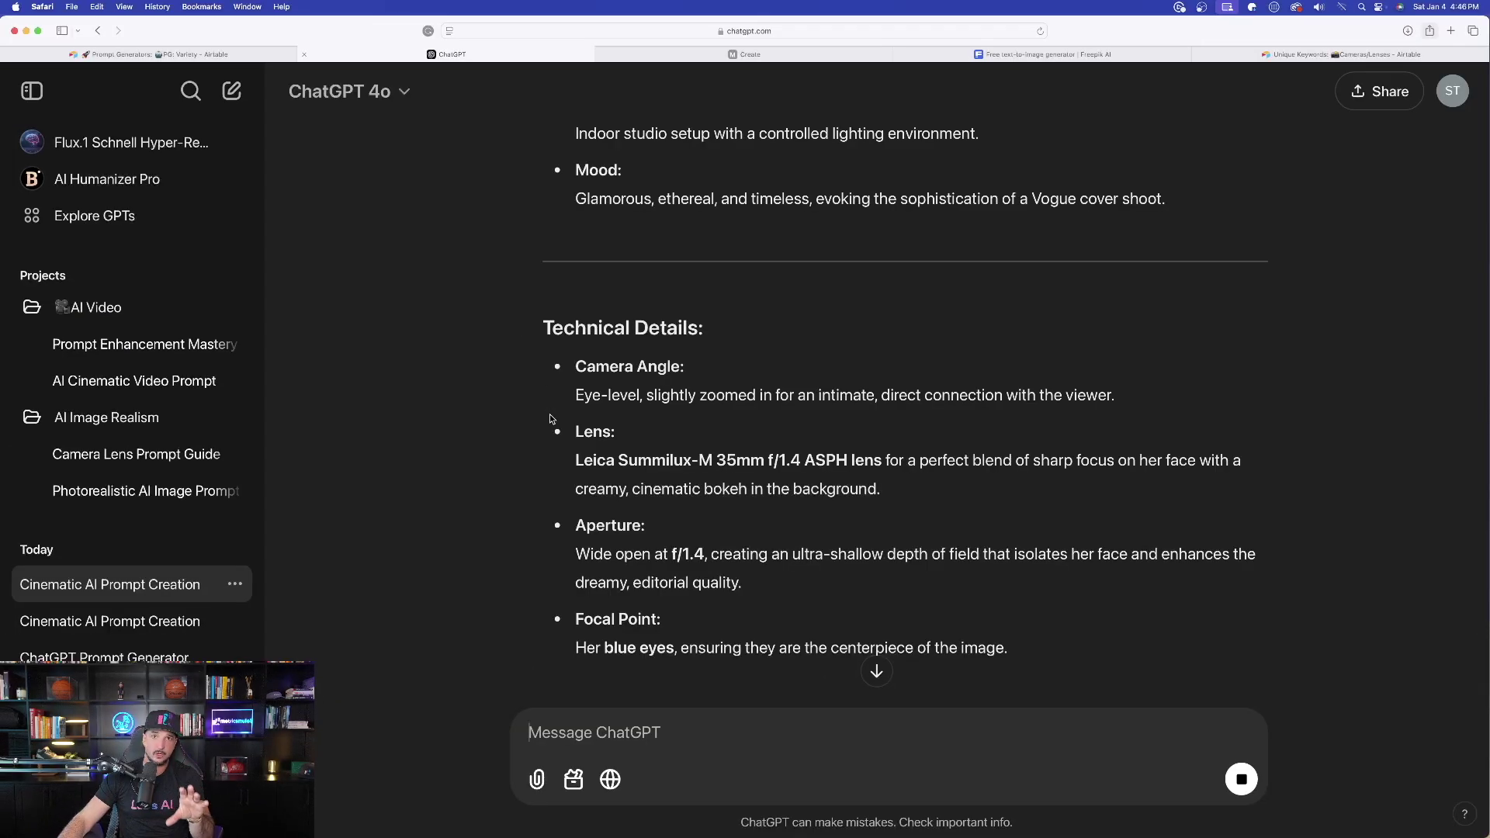
{"action": "scroll", "coordinate": [551, 419], "scroll_direction": "down", "scroll_amount": 15}
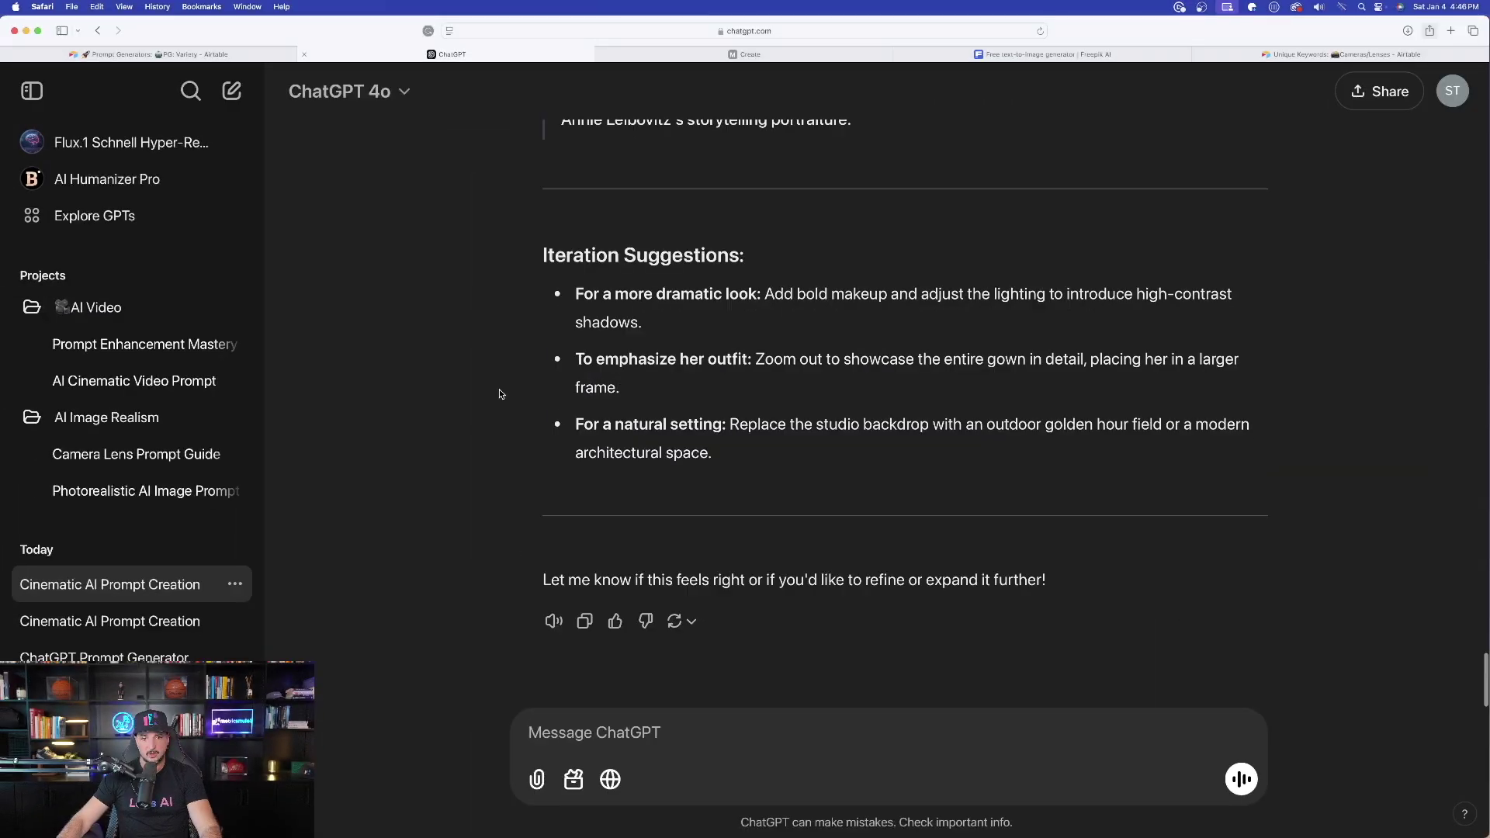
{"action": "scroll", "coordinate": [500, 394], "scroll_direction": "up", "scroll_amount": 5}
{"action": "left_click_drag", "start_coordinate": [569, 280], "coordinate": [845, 441]}
{"action": "key", "text": "super+c"}
Review the dramatic-look, outfit and natural-setting suggestions, then ask 'Add all of the iteration suggestions and do it again'.
{"action": "left_click", "coordinate": [403, 404]}
{"action": "scroll", "coordinate": [433, 409], "scroll_direction": "down", "scroll_amount": 5}
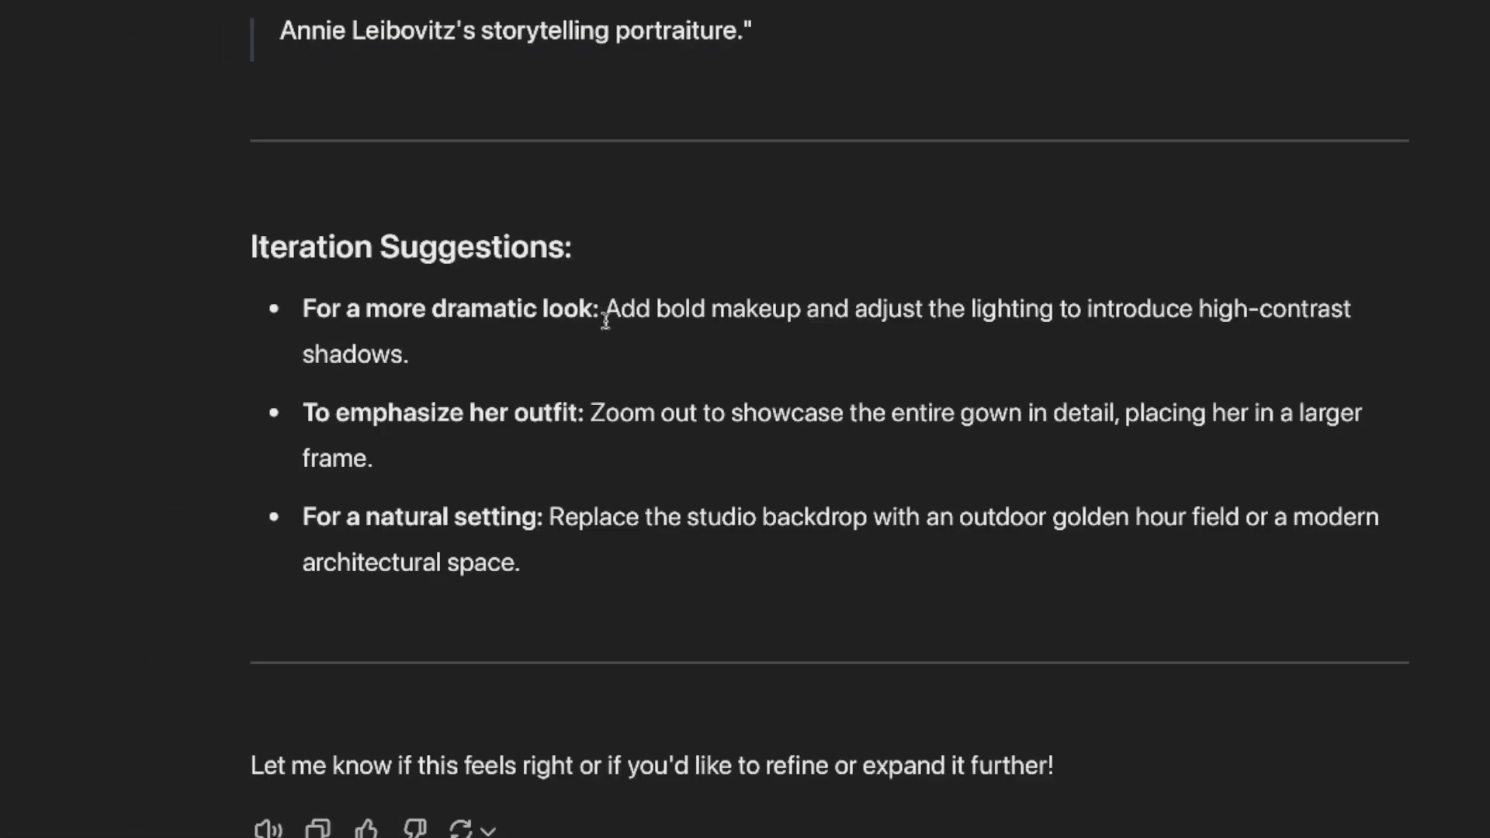
{"action": "left_click_drag", "start_coordinate": [763, 301], "coordinate": [1114, 315]}
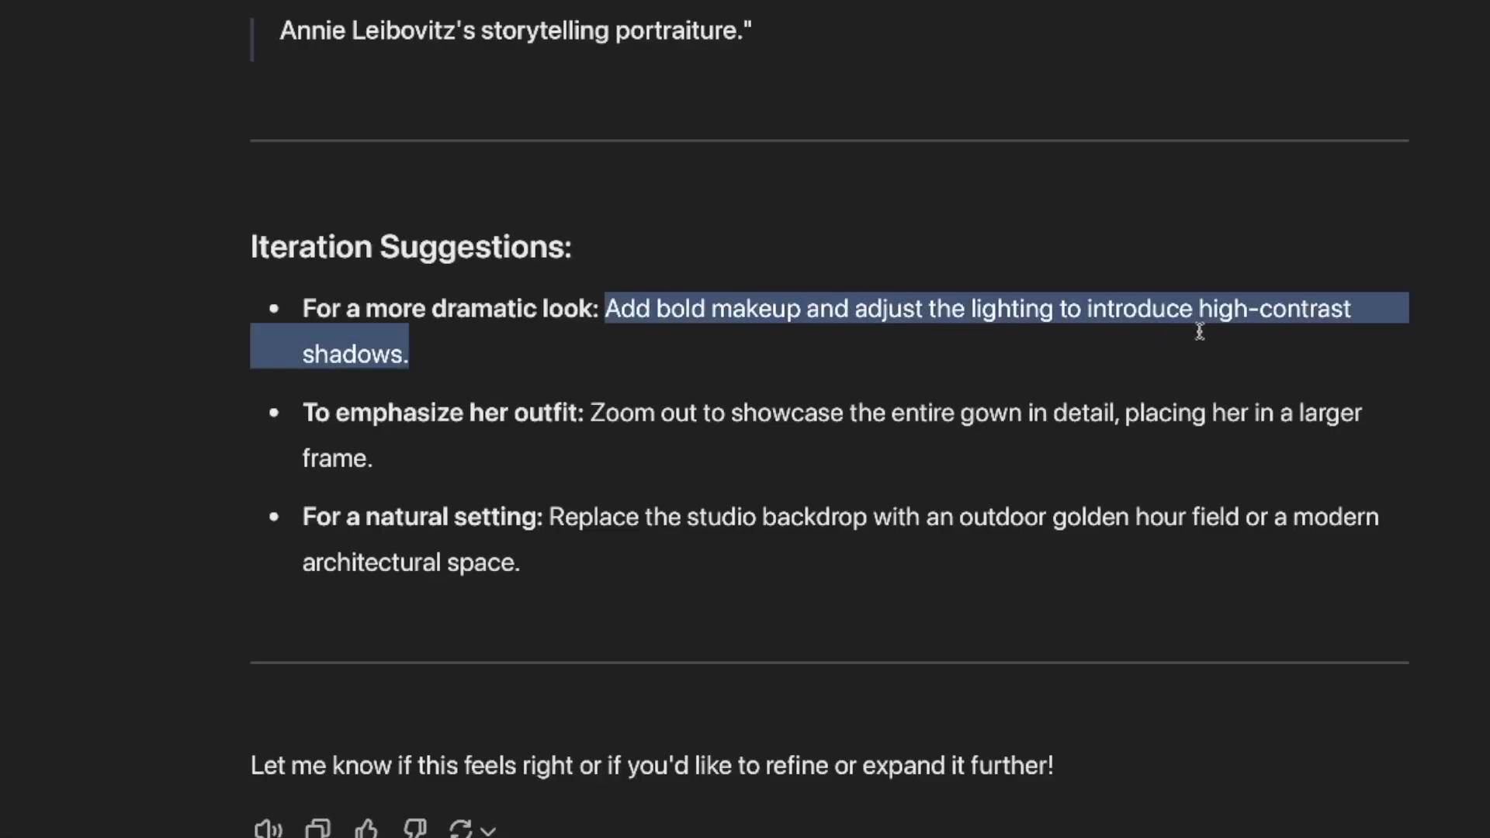
{"action": "left_click_drag", "start_coordinate": [1200, 332], "coordinate": [1098, 368]}
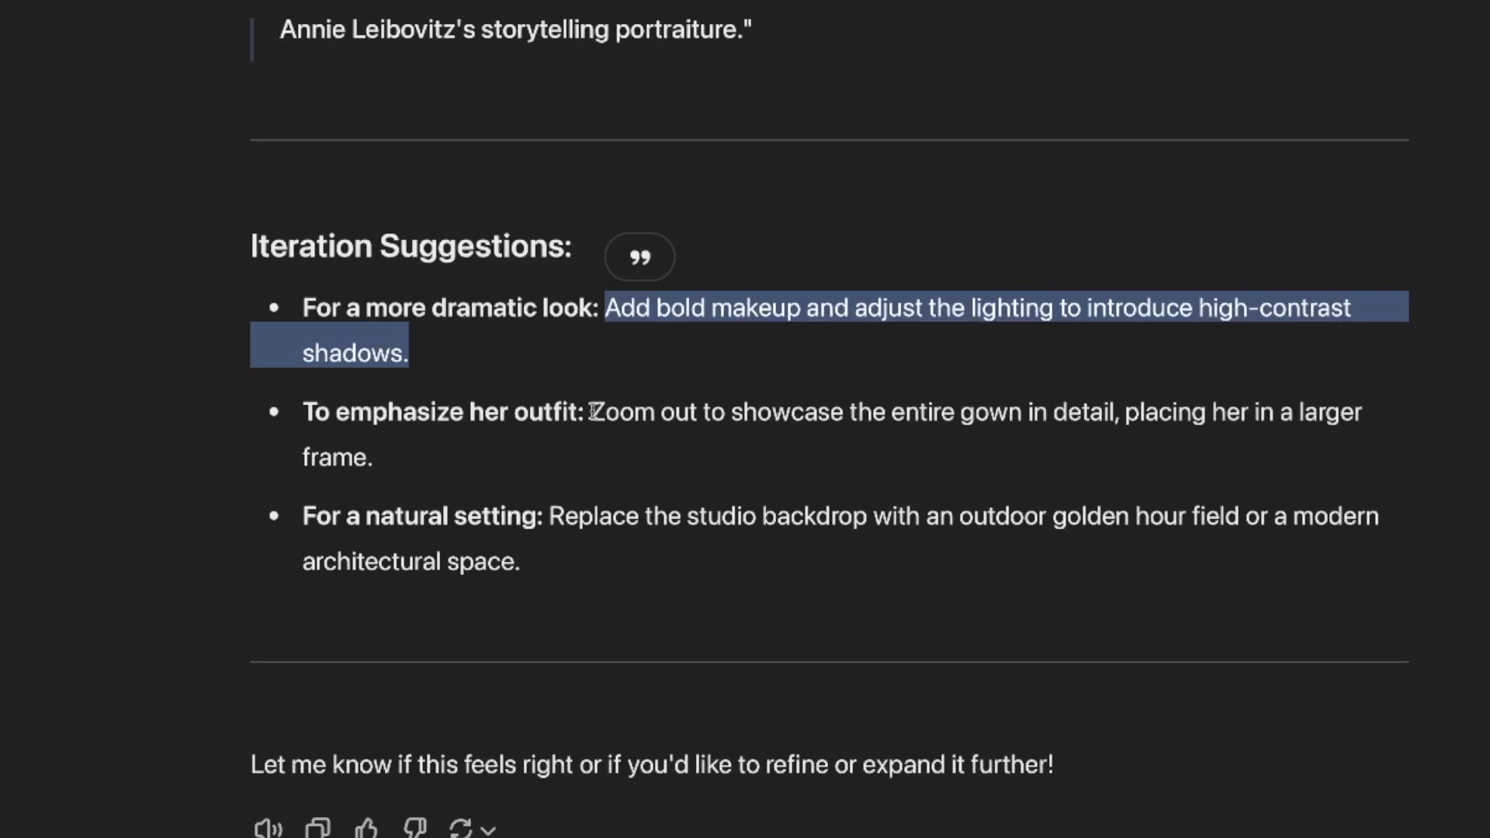
{"action": "left_click_drag", "start_coordinate": [594, 412], "coordinate": [892, 499]}
{"action": "left_click", "coordinate": [674, 540]}
{"action": "left_click_drag", "start_coordinate": [547, 513], "coordinate": [752, 555]}
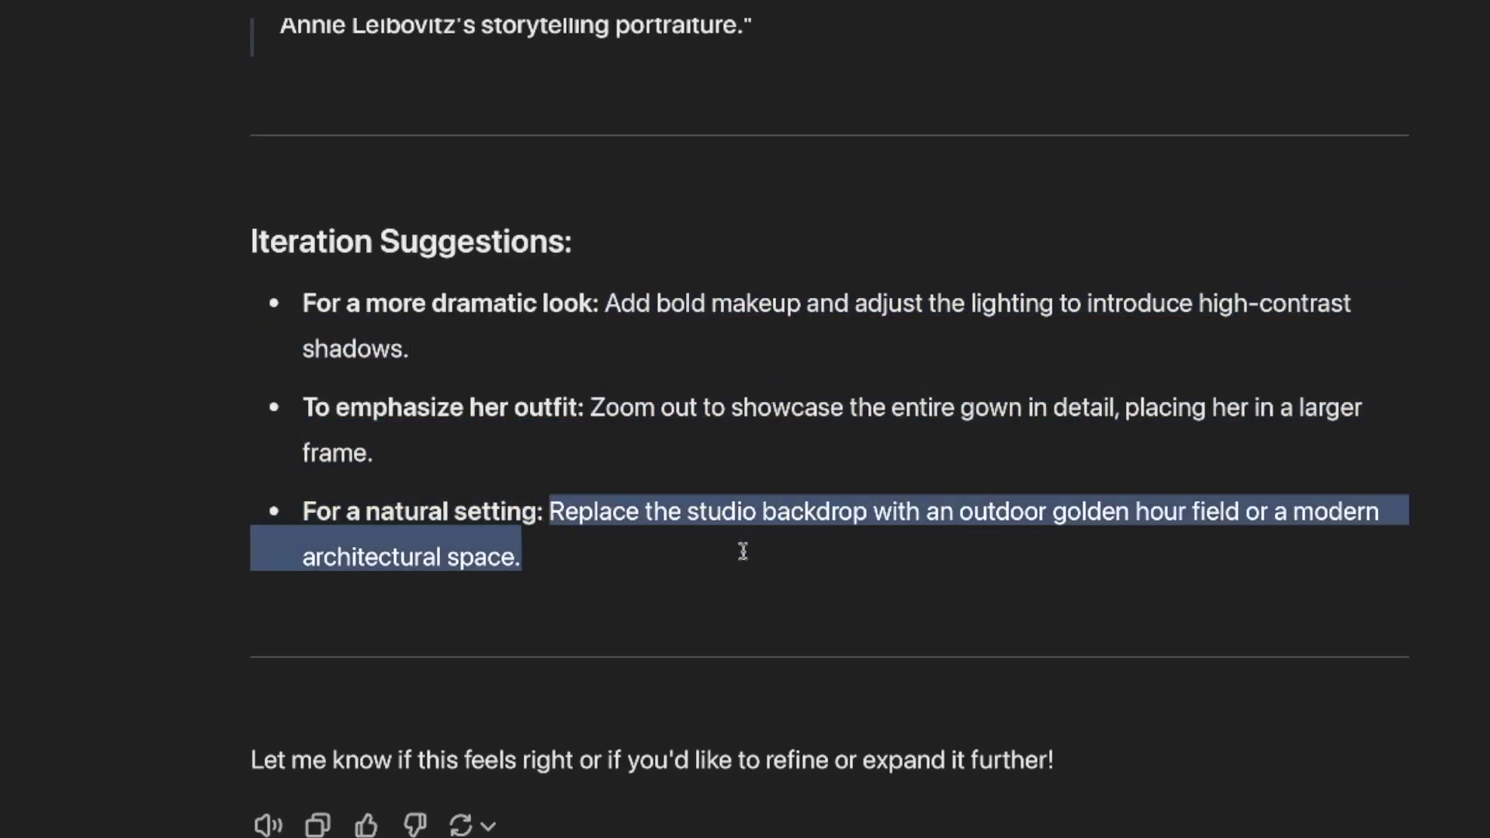
{"action": "left_click", "coordinate": [606, 743]}
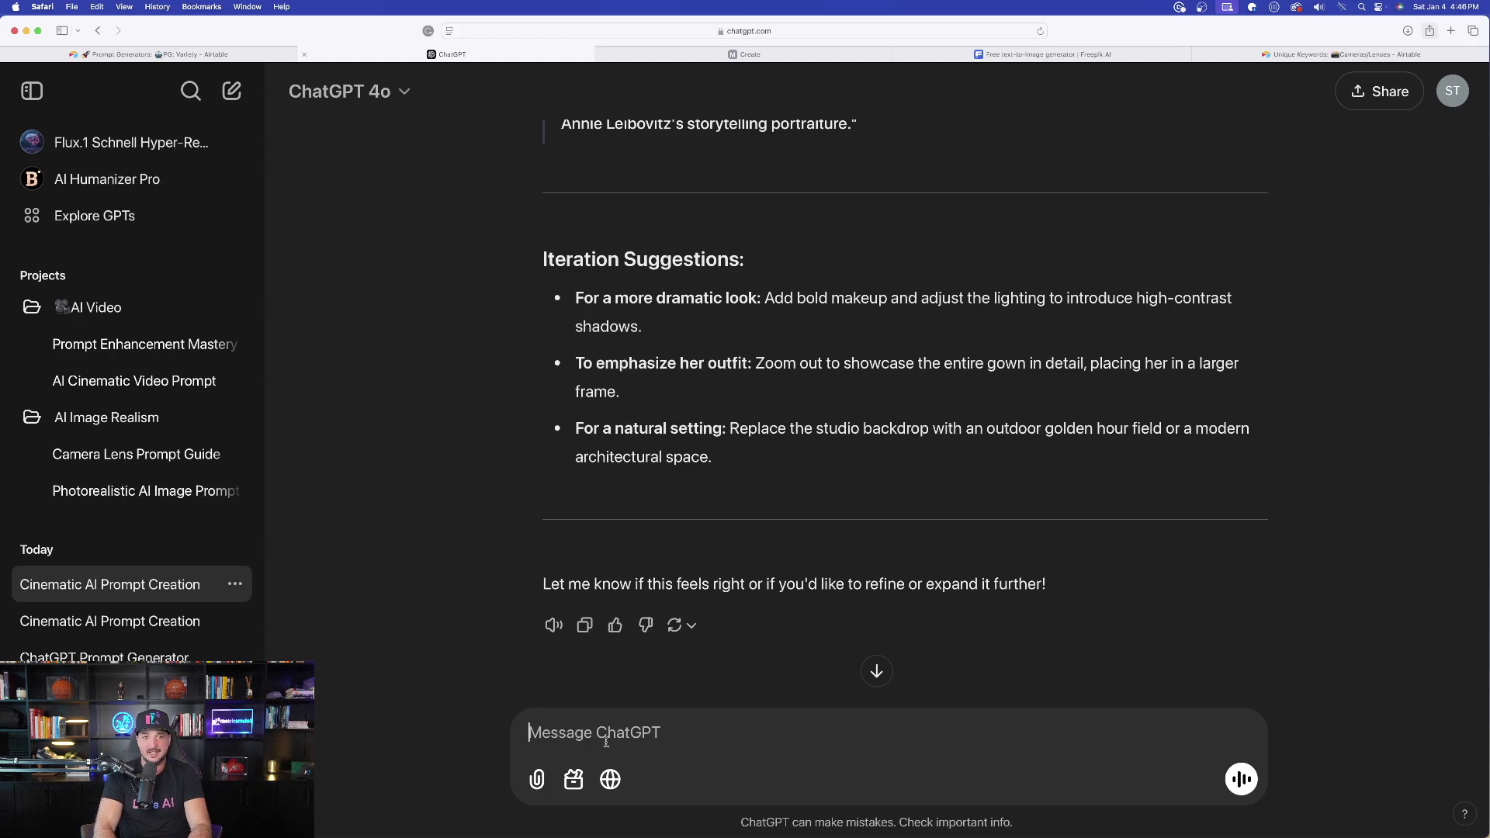
{"action": "type", "text": "Add all of the iteration suggestions"}
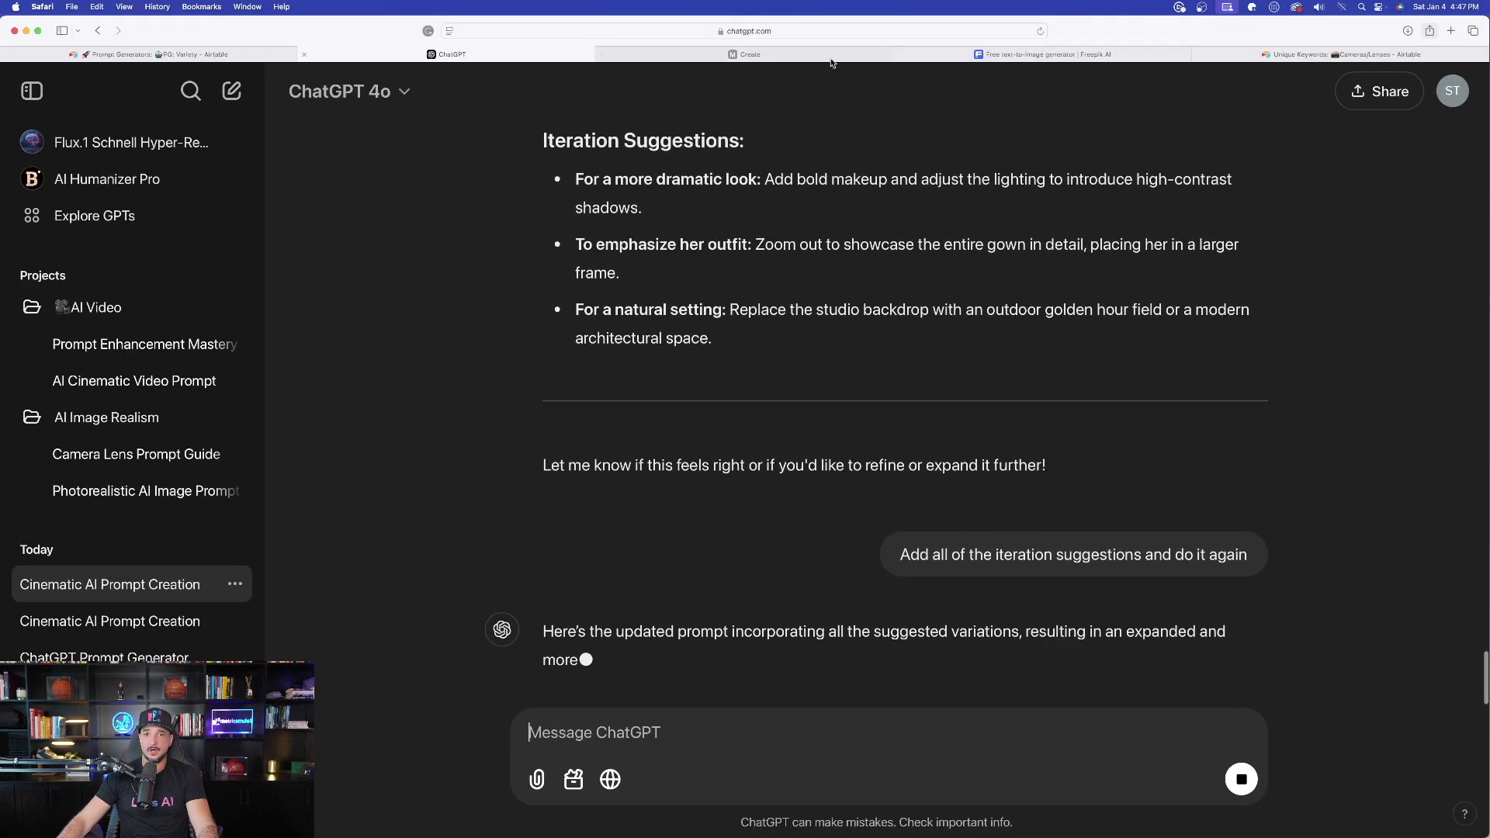
Paste the Vogue portrait prompt into Midjourney's Imagine box and generate images.
{"action": "key", "text": "ctrl+Tab"}
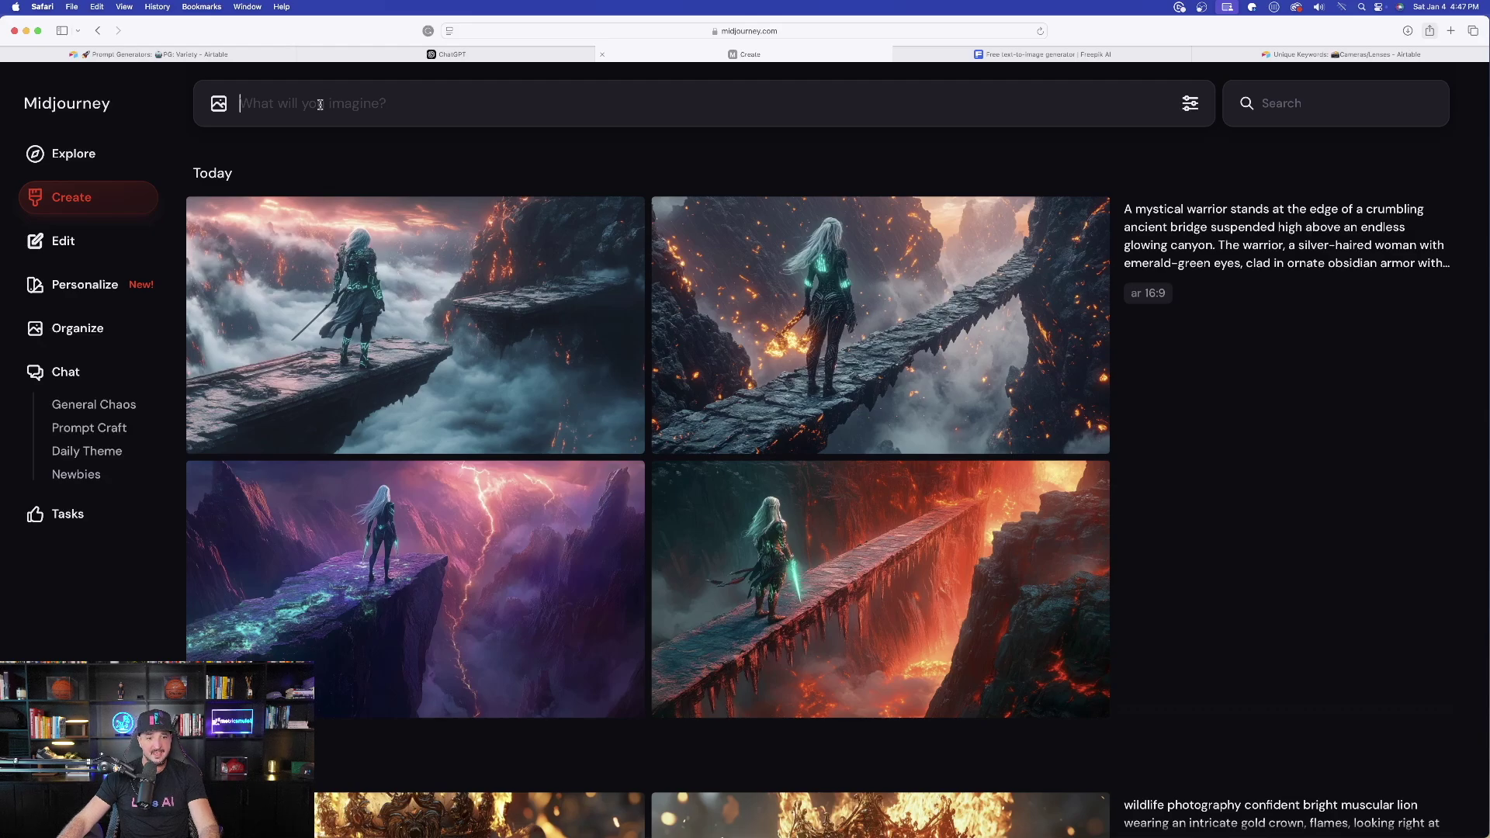
{"action": "left_click", "coordinate": [322, 104]}
{"action": "key", "text": "super+v"}
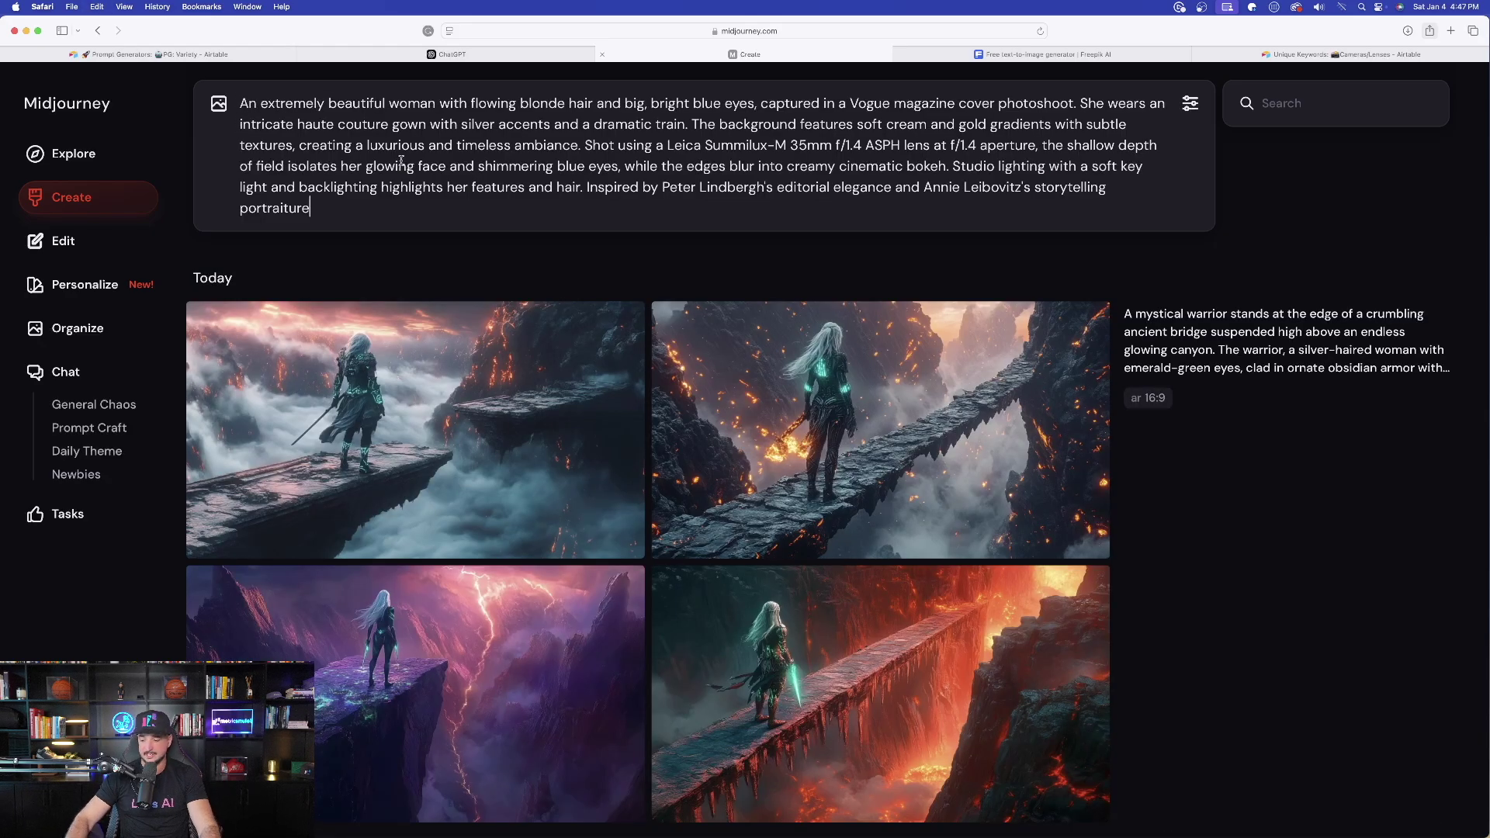
{"action": "key", "text": "Return"}
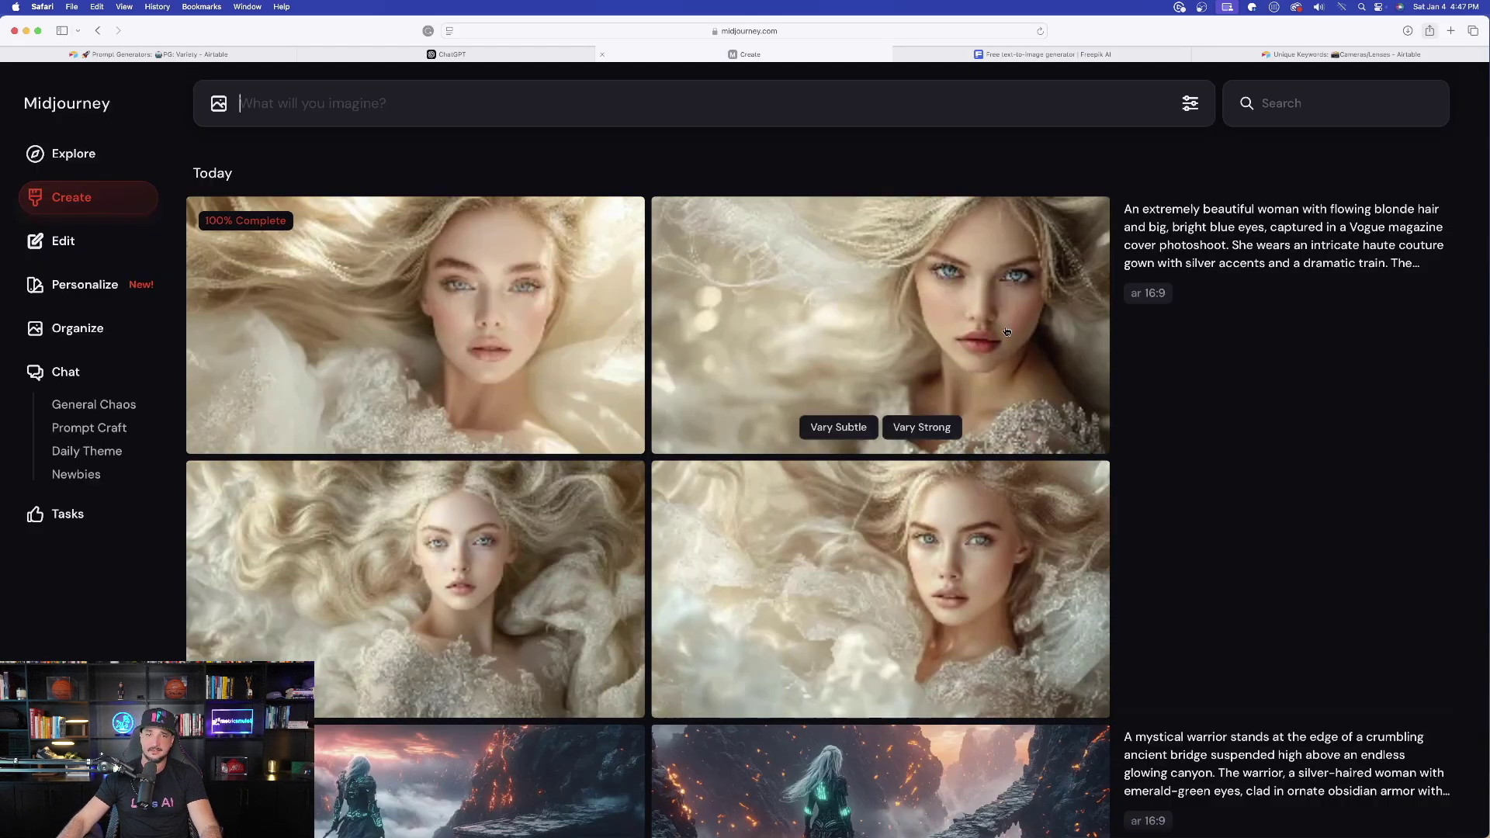
Inspect the top-left and second Midjourney portraits at full size.
{"action": "left_click", "coordinate": [450, 225]}
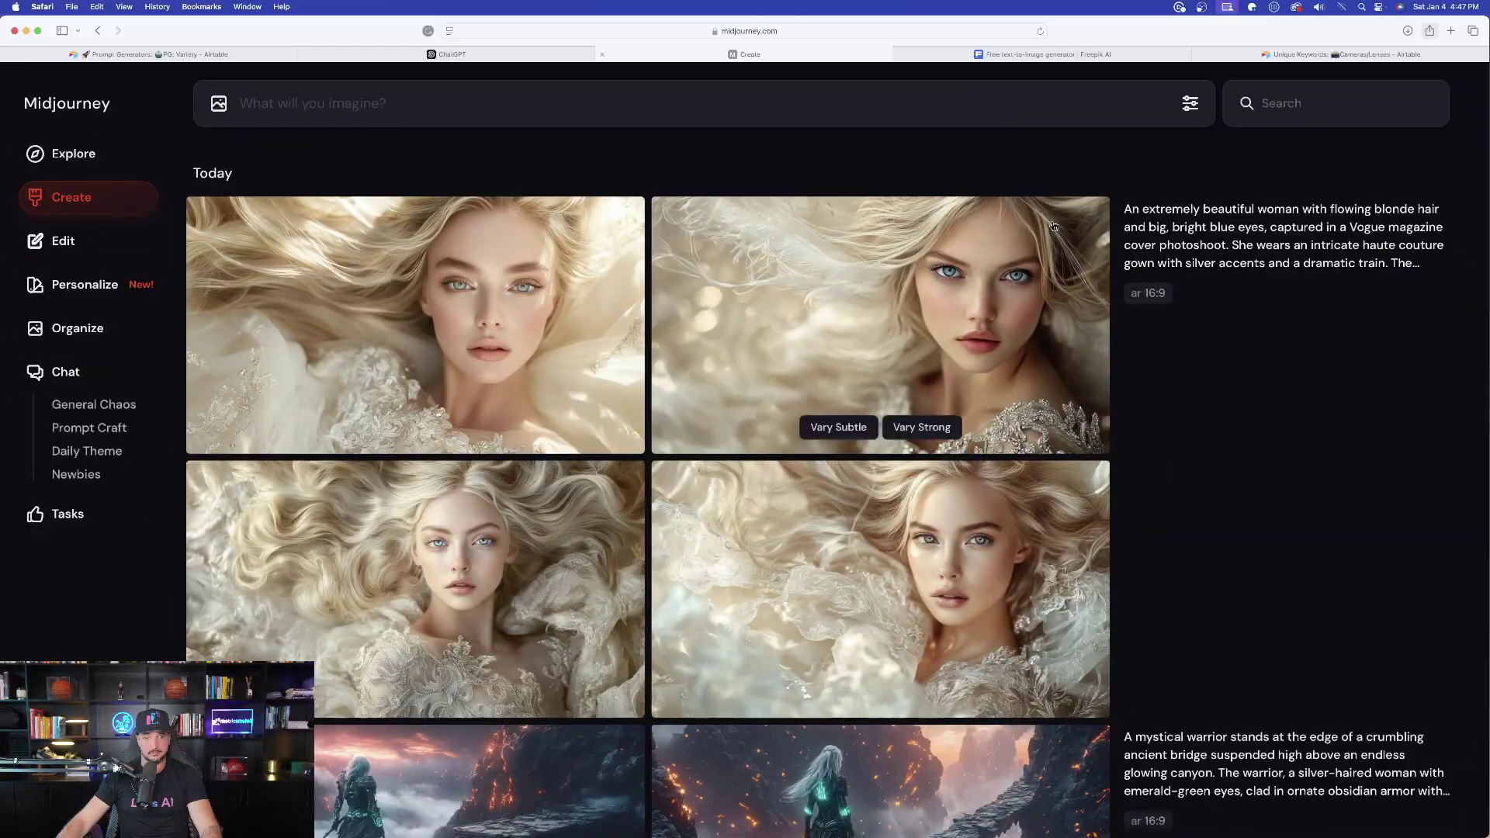
{"action": "left_click", "coordinate": [877, 326]}
{"action": "left_click", "coordinate": [1123, 163]}
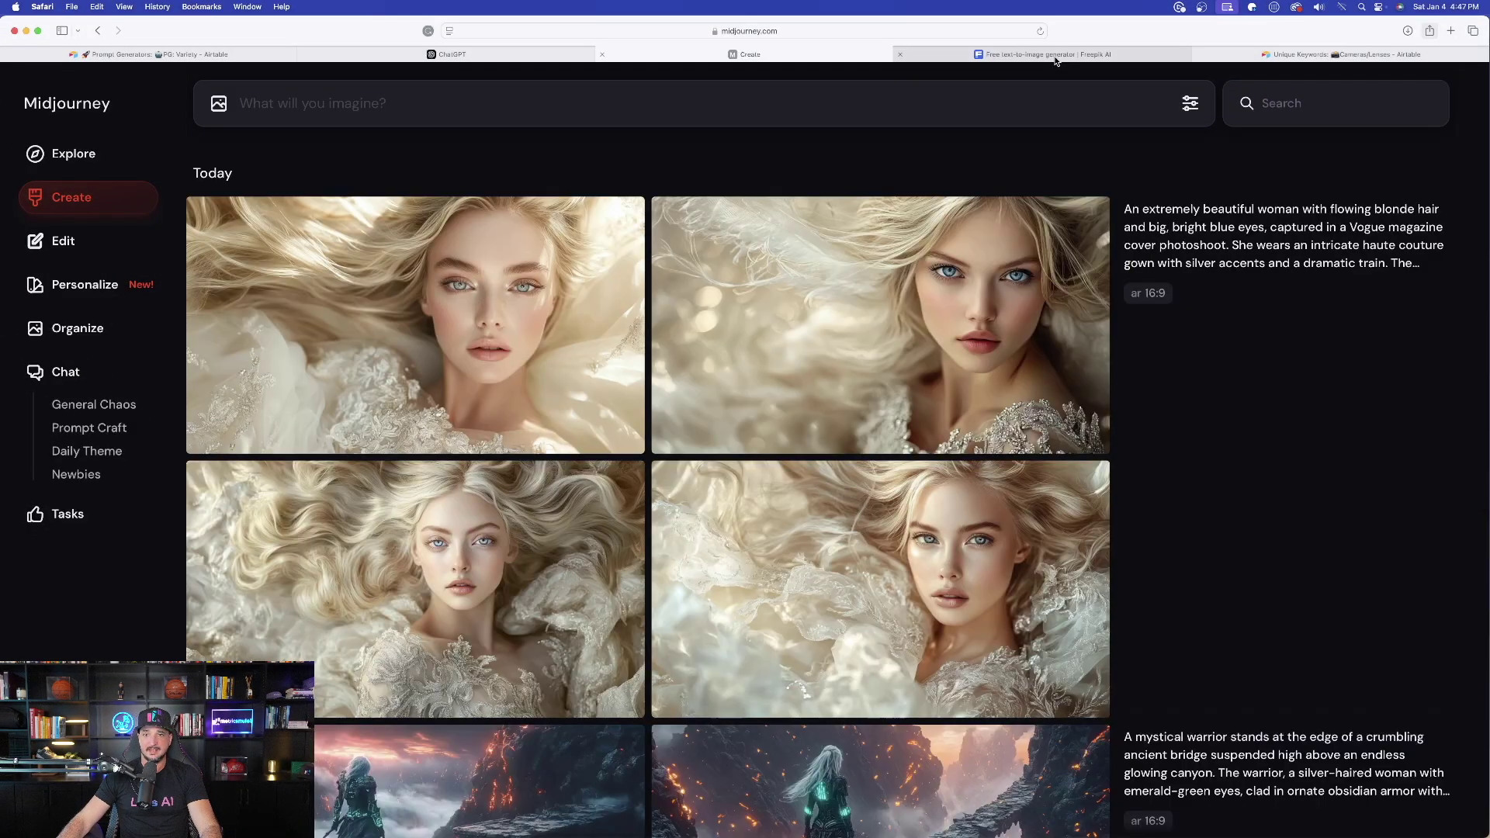
{"action": "left_click", "coordinate": [1051, 56]}
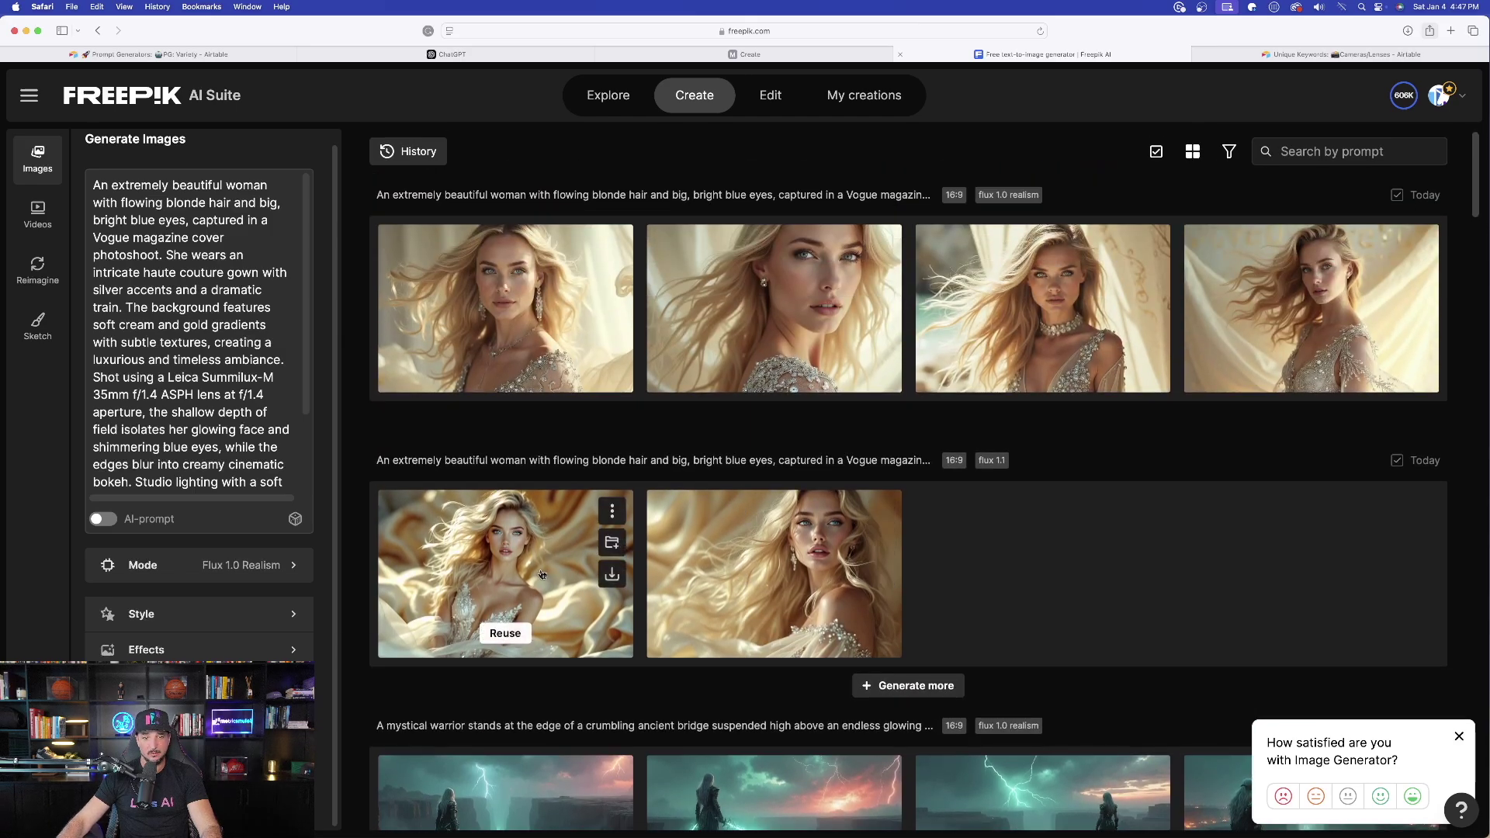
View two Flux 1.1 Vogue portraits full size, ending on the second recent sunlit portrait.
{"action": "left_click", "coordinate": [514, 573]}
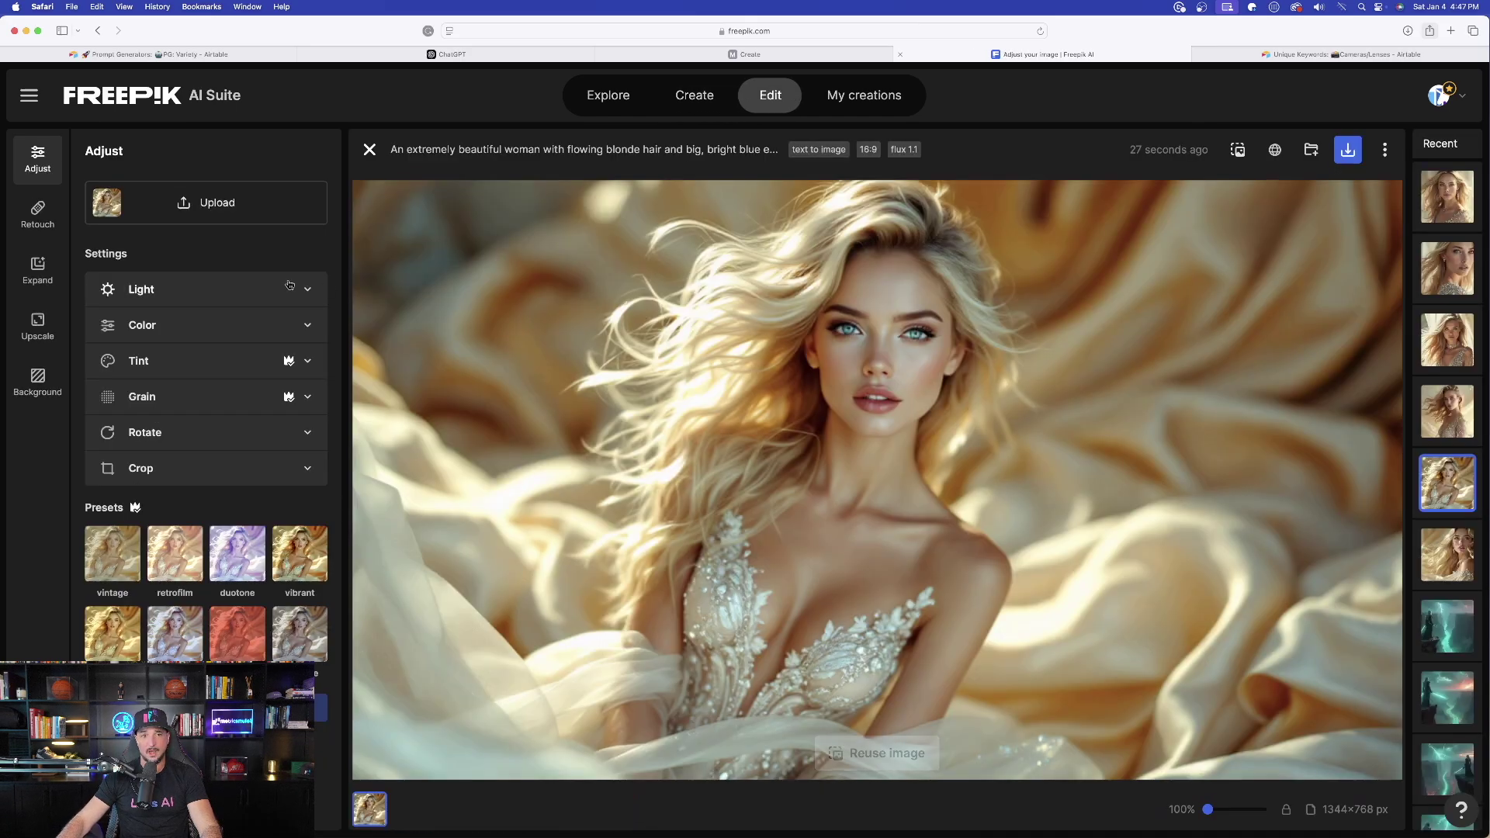
{"action": "left_click", "coordinate": [370, 150]}
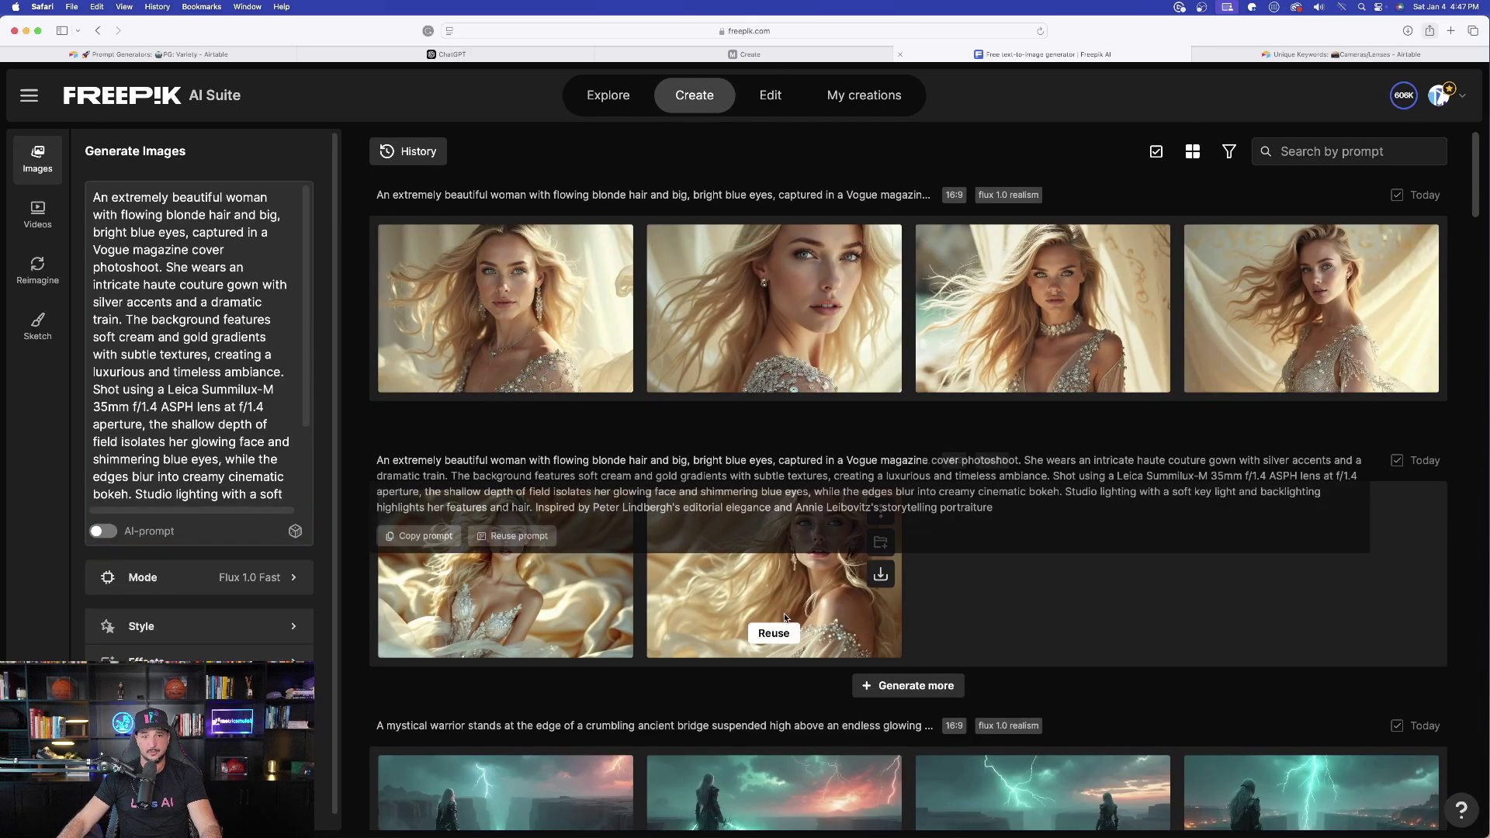
{"action": "left_click", "coordinate": [772, 593]}
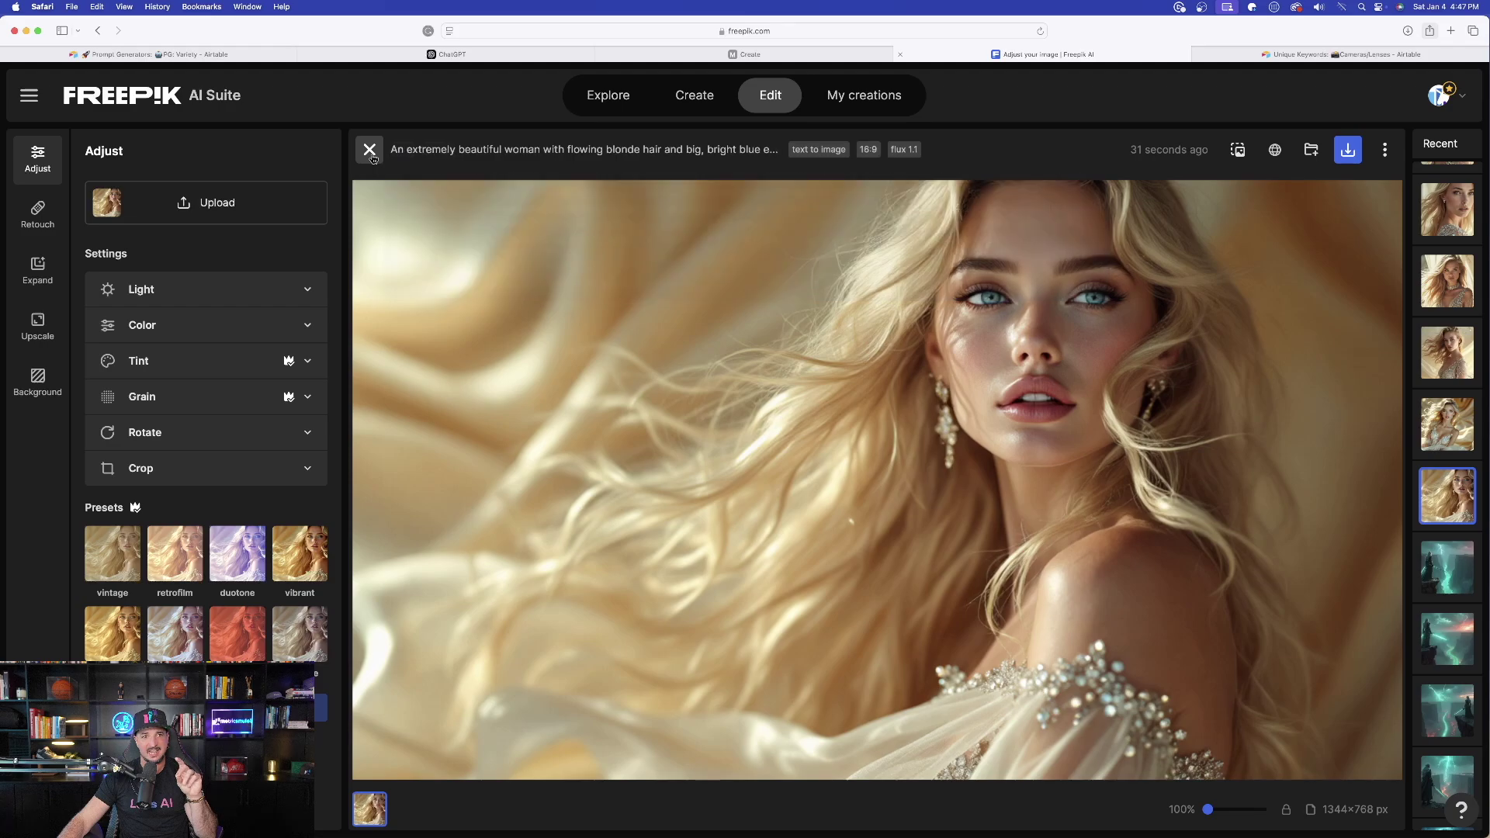
{"action": "left_click", "coordinate": [372, 156]}
{"action": "left_click", "coordinate": [417, 55]}
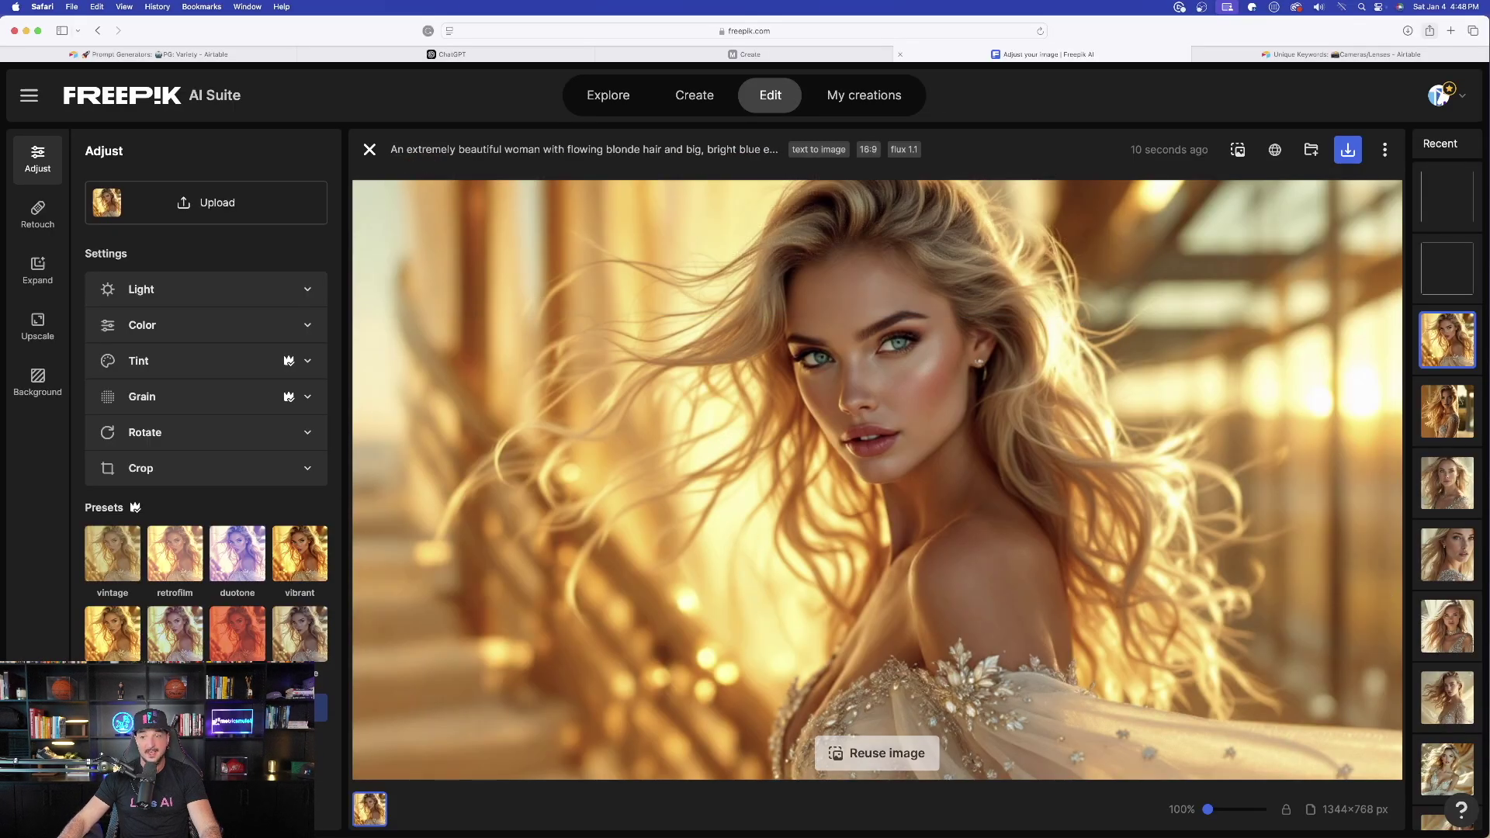
{"action": "left_click", "coordinate": [1448, 427]}
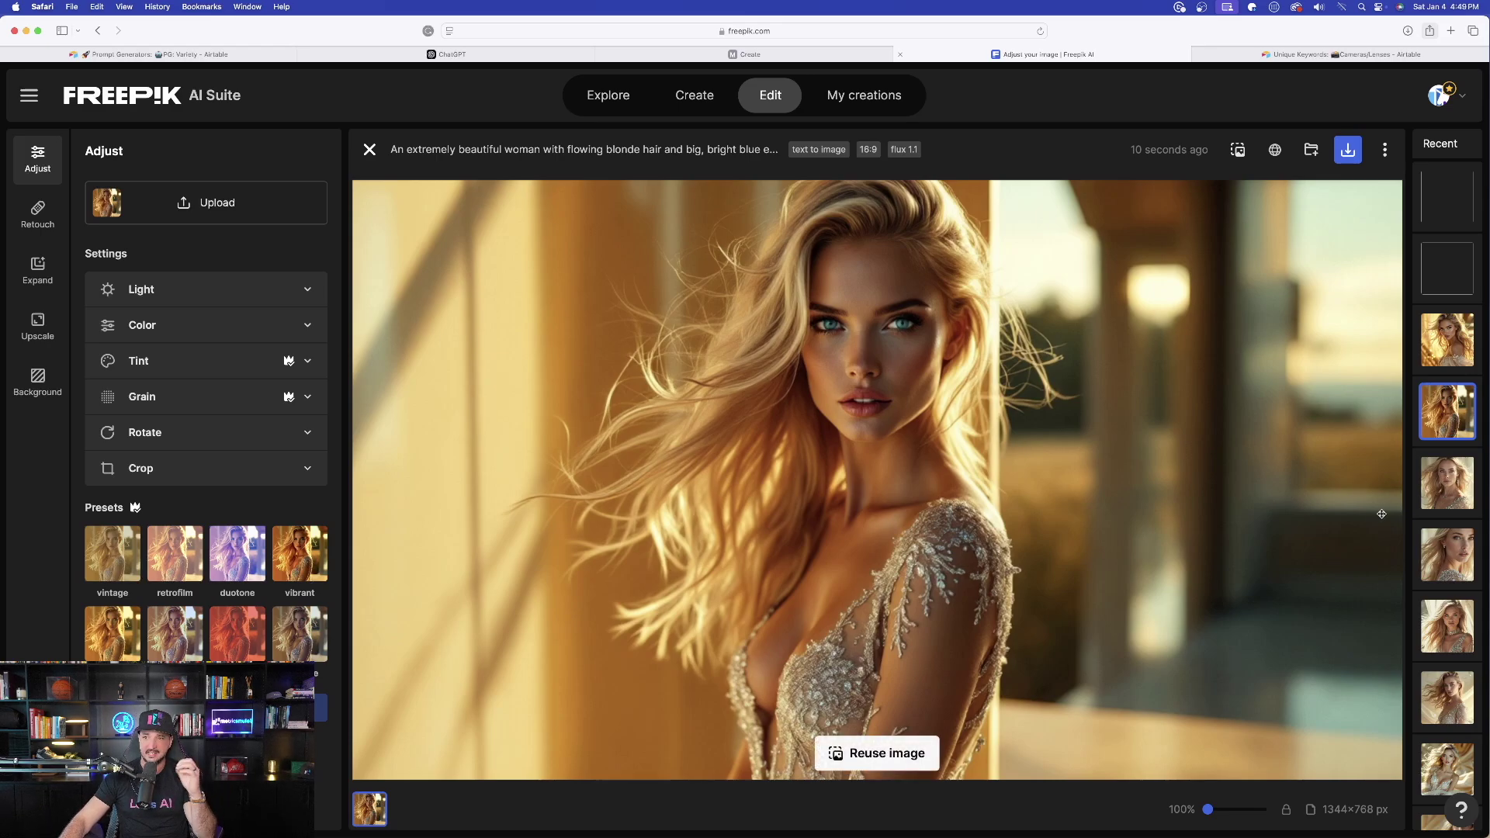
Inspect the first and second new three-setting Vogue portraits up close in Midjourney.
{"action": "key", "text": "ctrl+shift+Tab"}
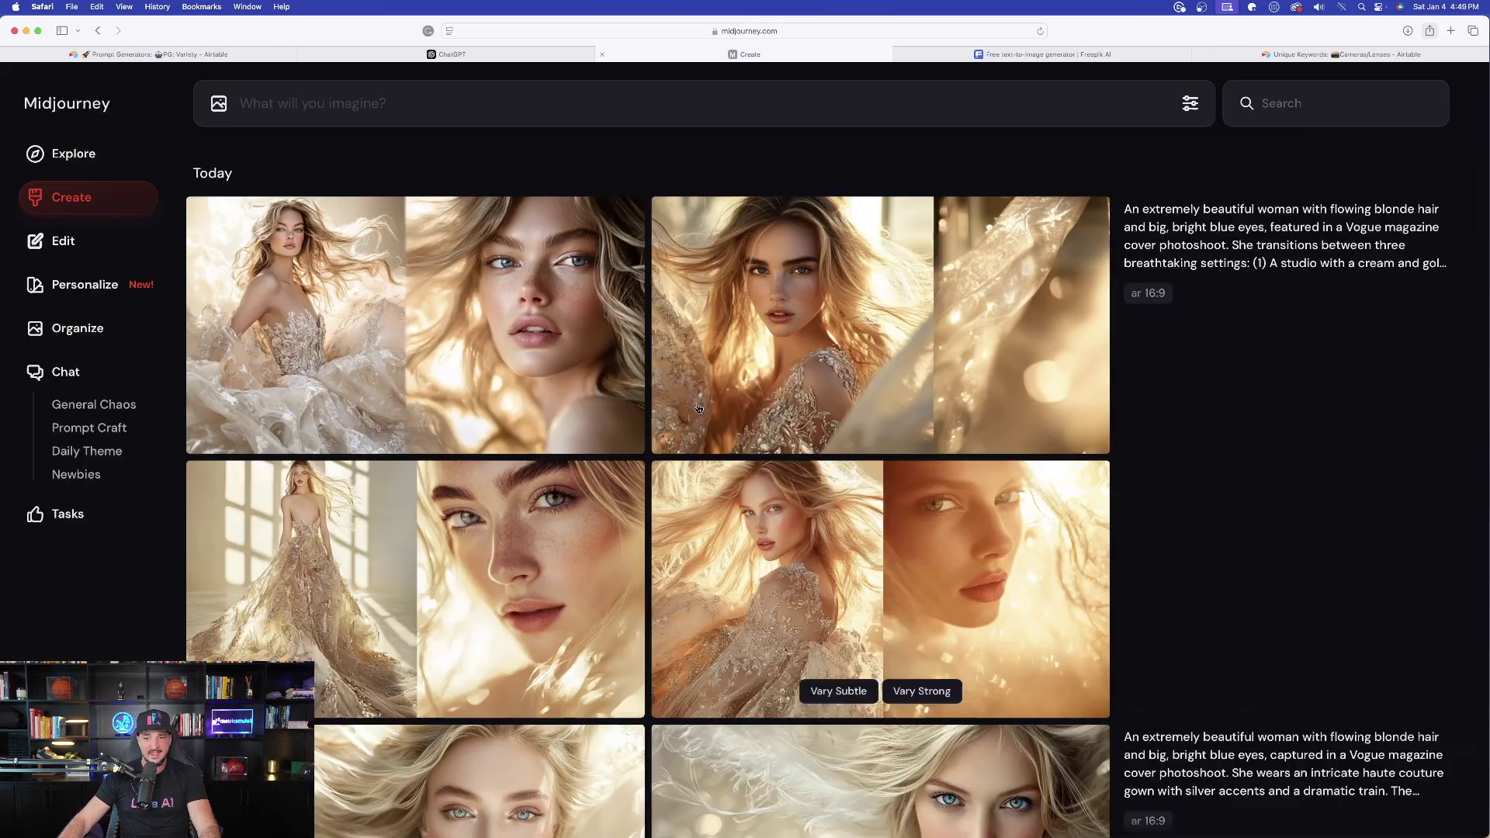
{"action": "left_click", "coordinate": [321, 275]}
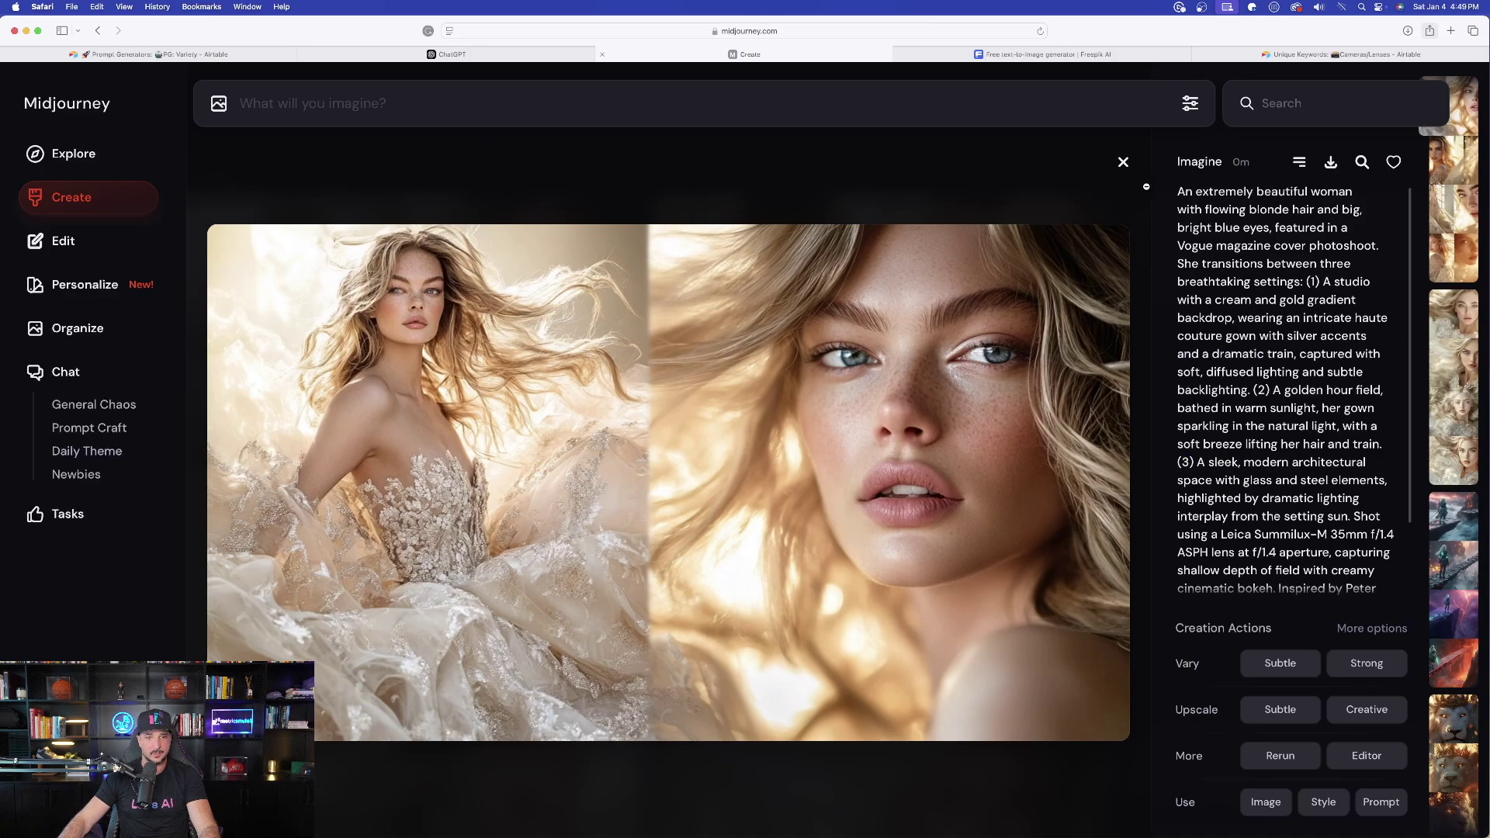
{"action": "left_click", "coordinate": [1123, 164]}
{"action": "left_click", "coordinate": [781, 291]}
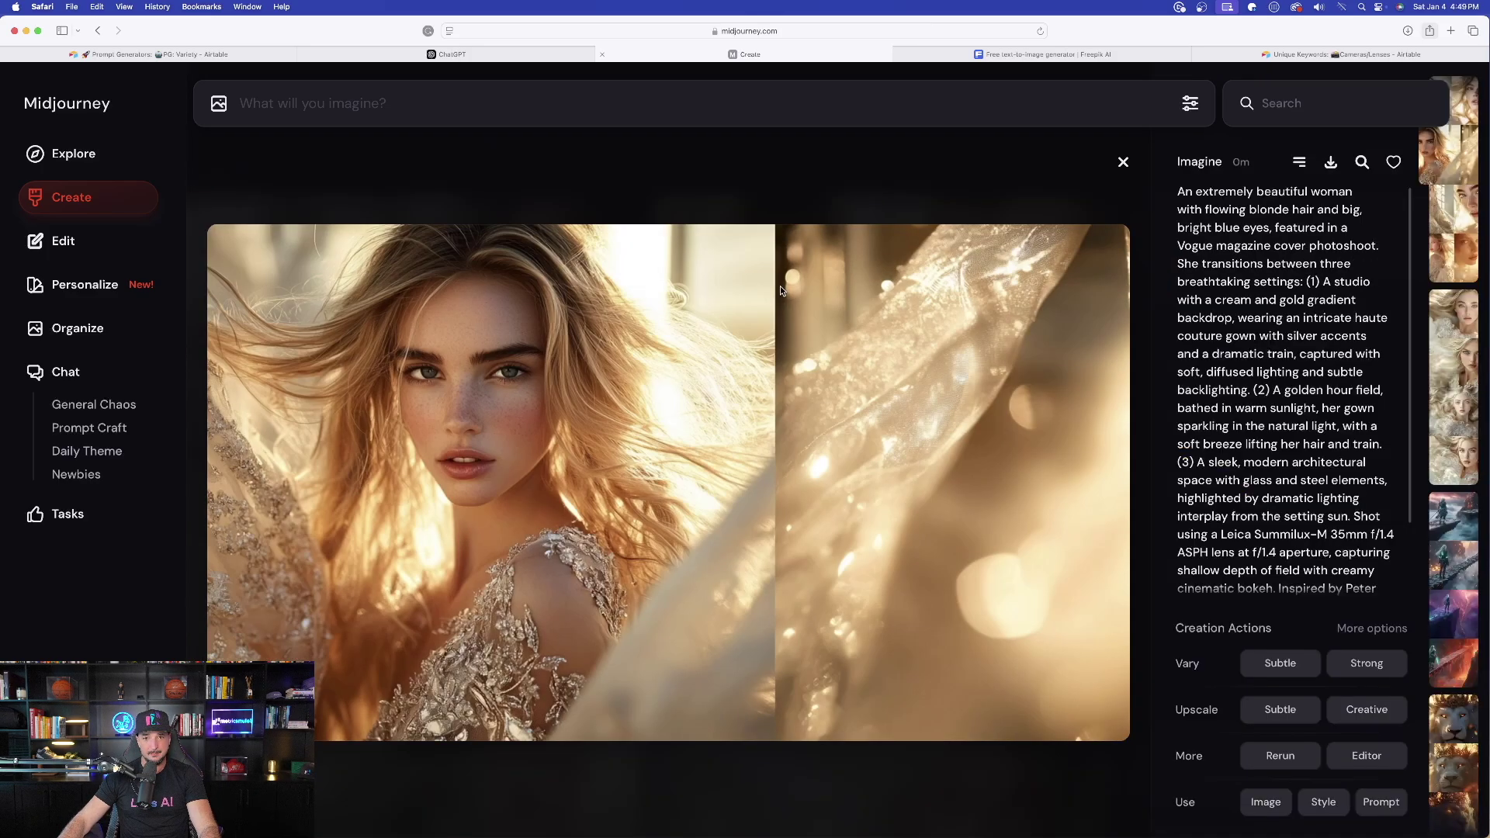
{"action": "left_click", "coordinate": [1124, 162]}
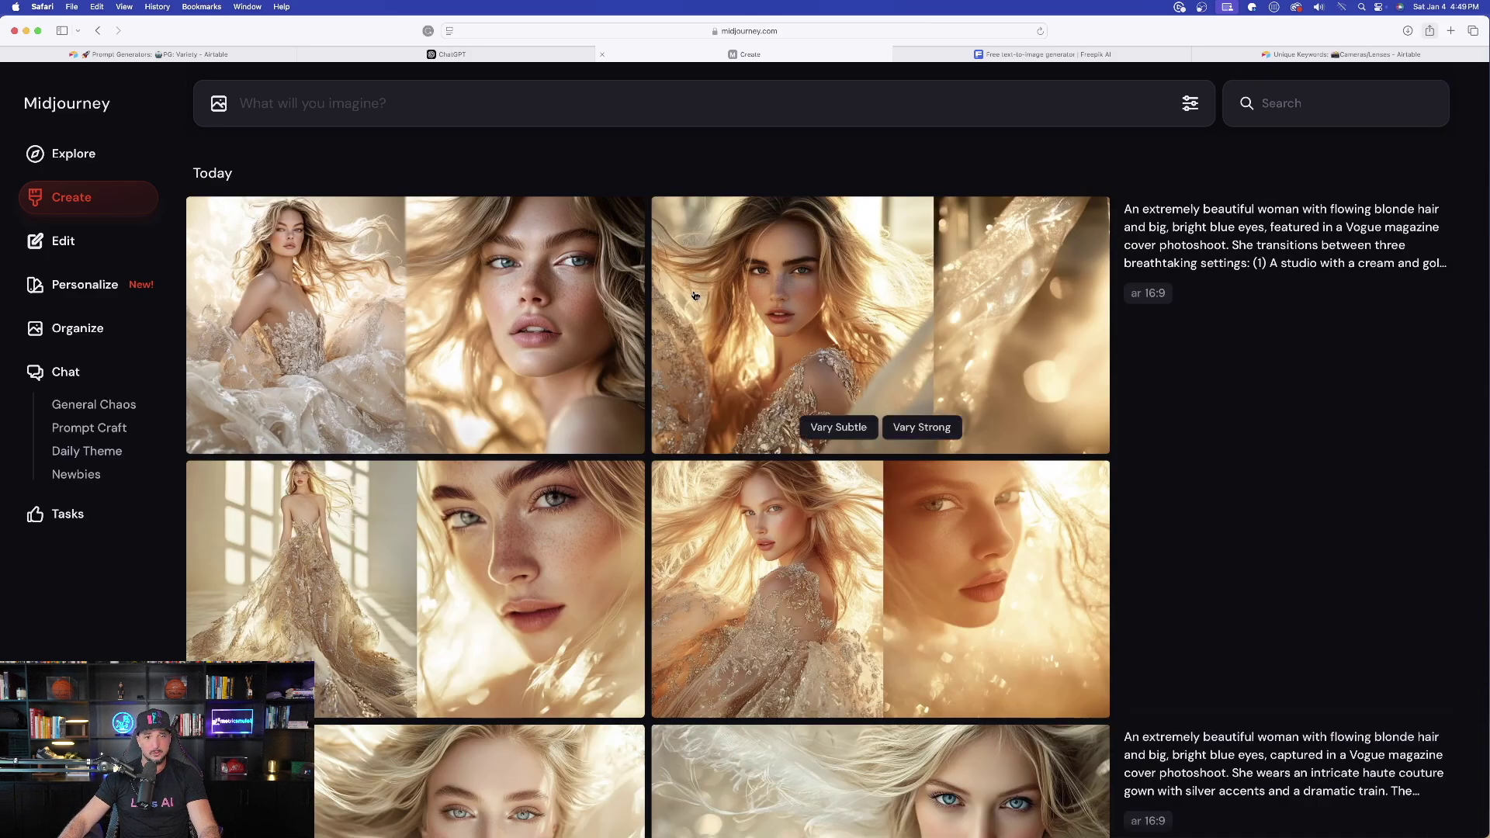
{"action": "left_click", "coordinate": [572, 292]}
{"action": "left_click", "coordinate": [1135, 164]}
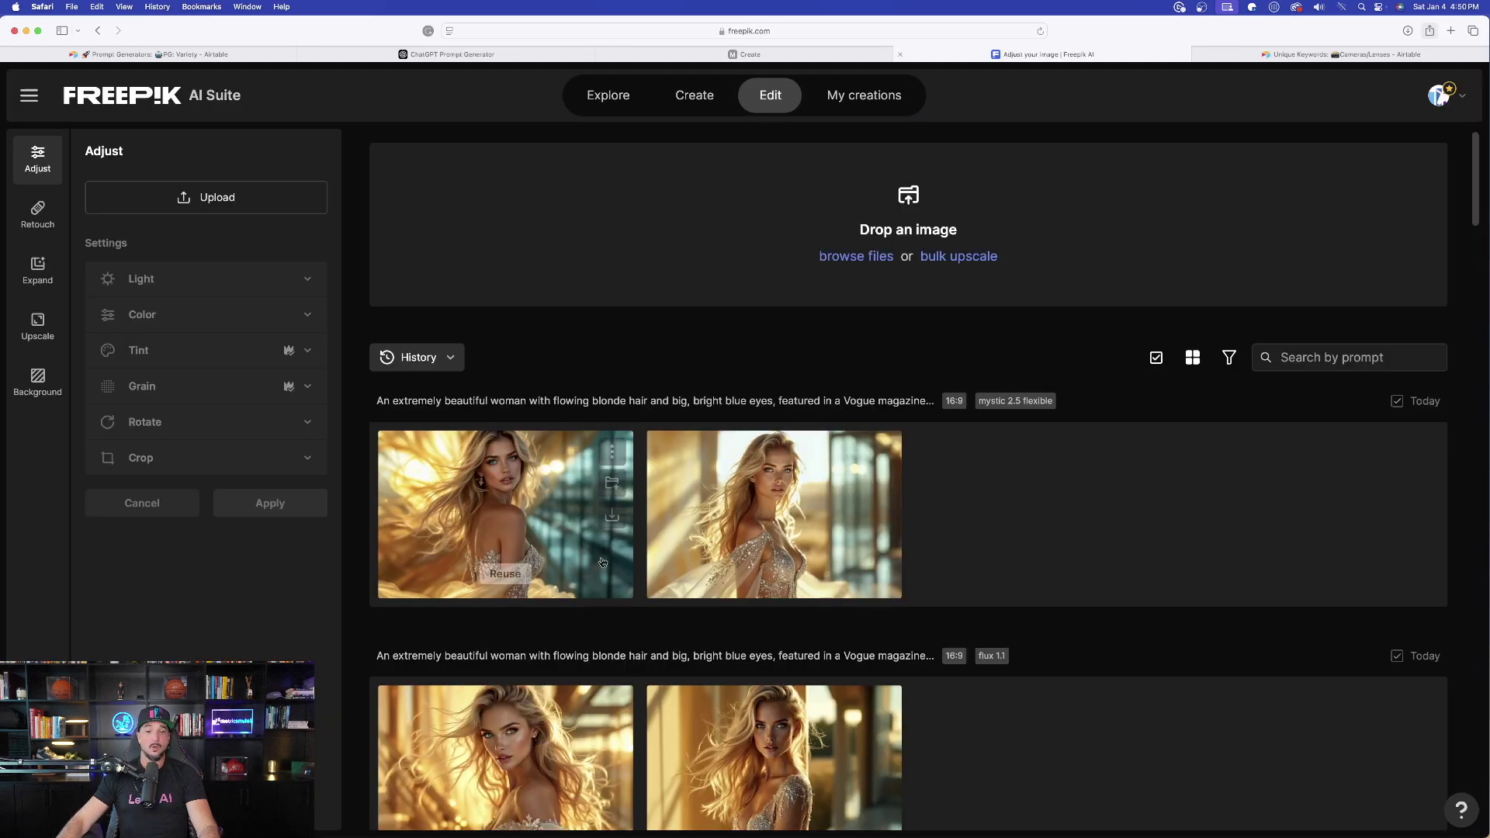
Open the newest Mystic 2.5 Vogue portrait full size, close it, and select the second newest.
{"action": "left_click", "coordinate": [485, 477]}
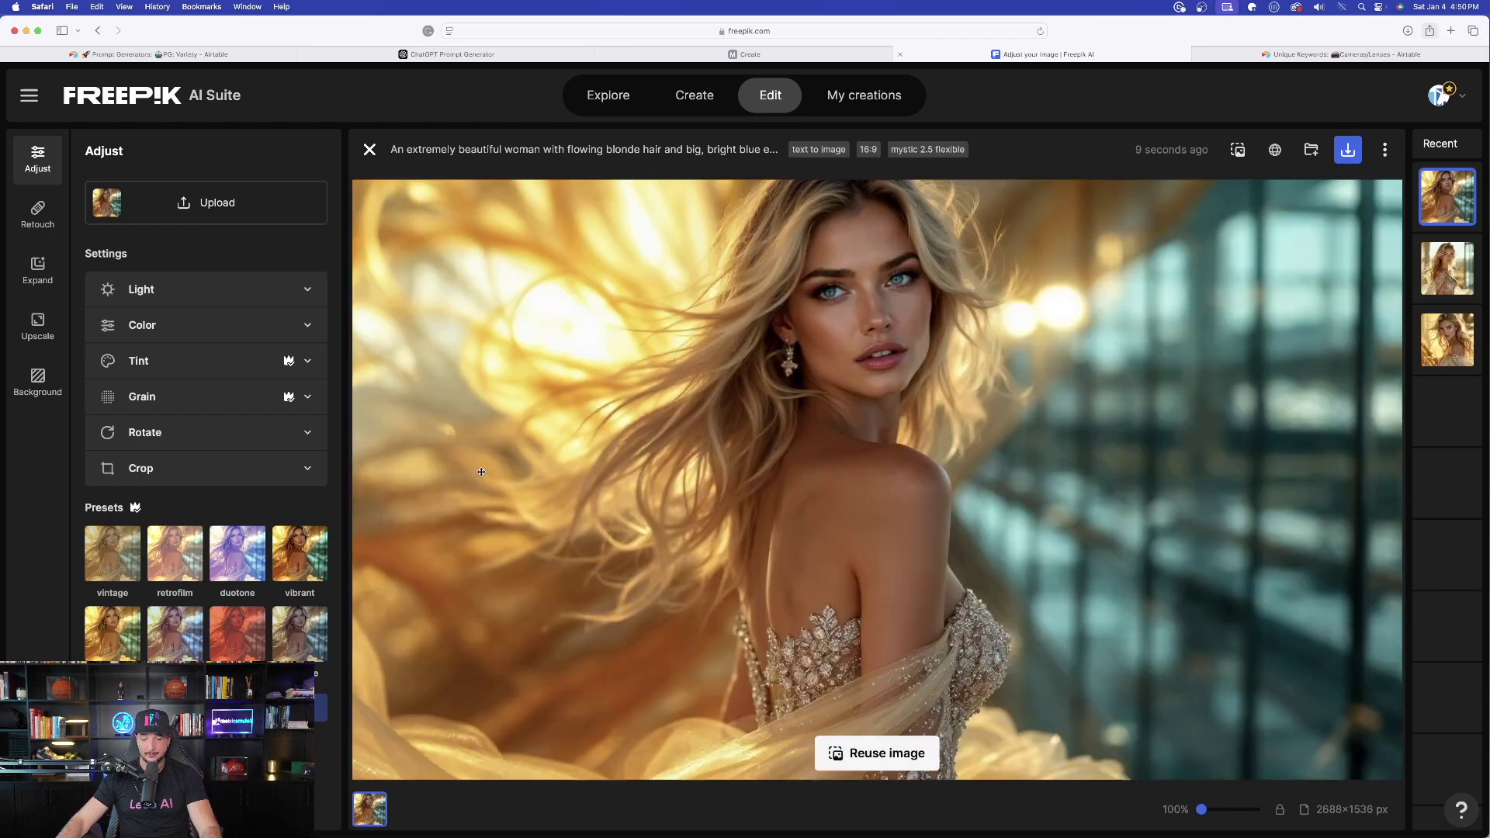
{"action": "left_click", "coordinate": [368, 150]}
{"action": "left_click", "coordinate": [580, 486]}
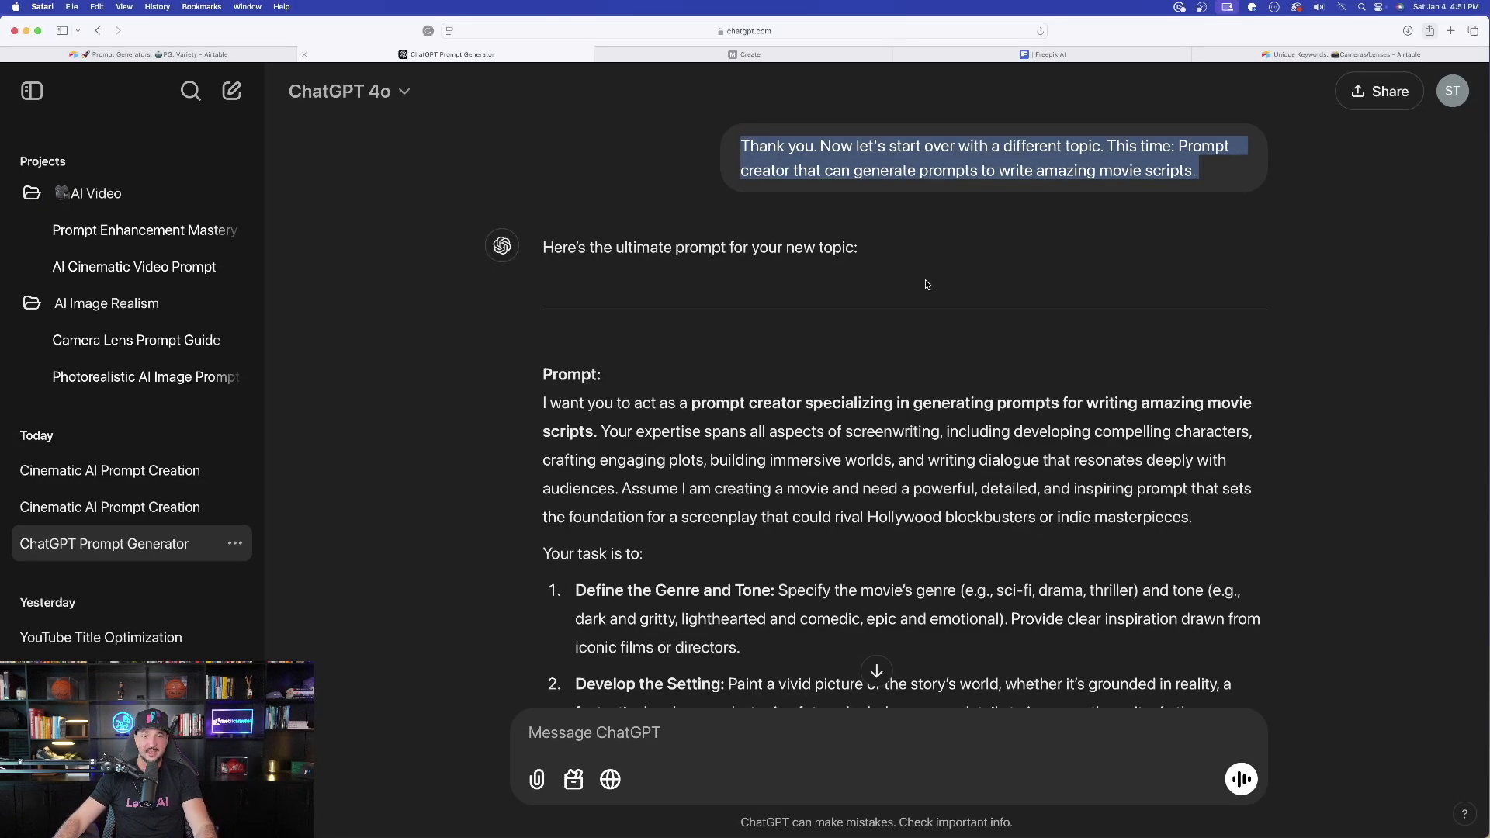
Scroll to and highlight the movie-script prompt creator text in the Prompt Generator chat.
{"action": "scroll", "coordinate": [912, 289], "scroll_direction": "down", "scroll_amount": 2}
{"action": "scroll", "coordinate": [912, 290], "scroll_direction": "down", "scroll_amount": 2}
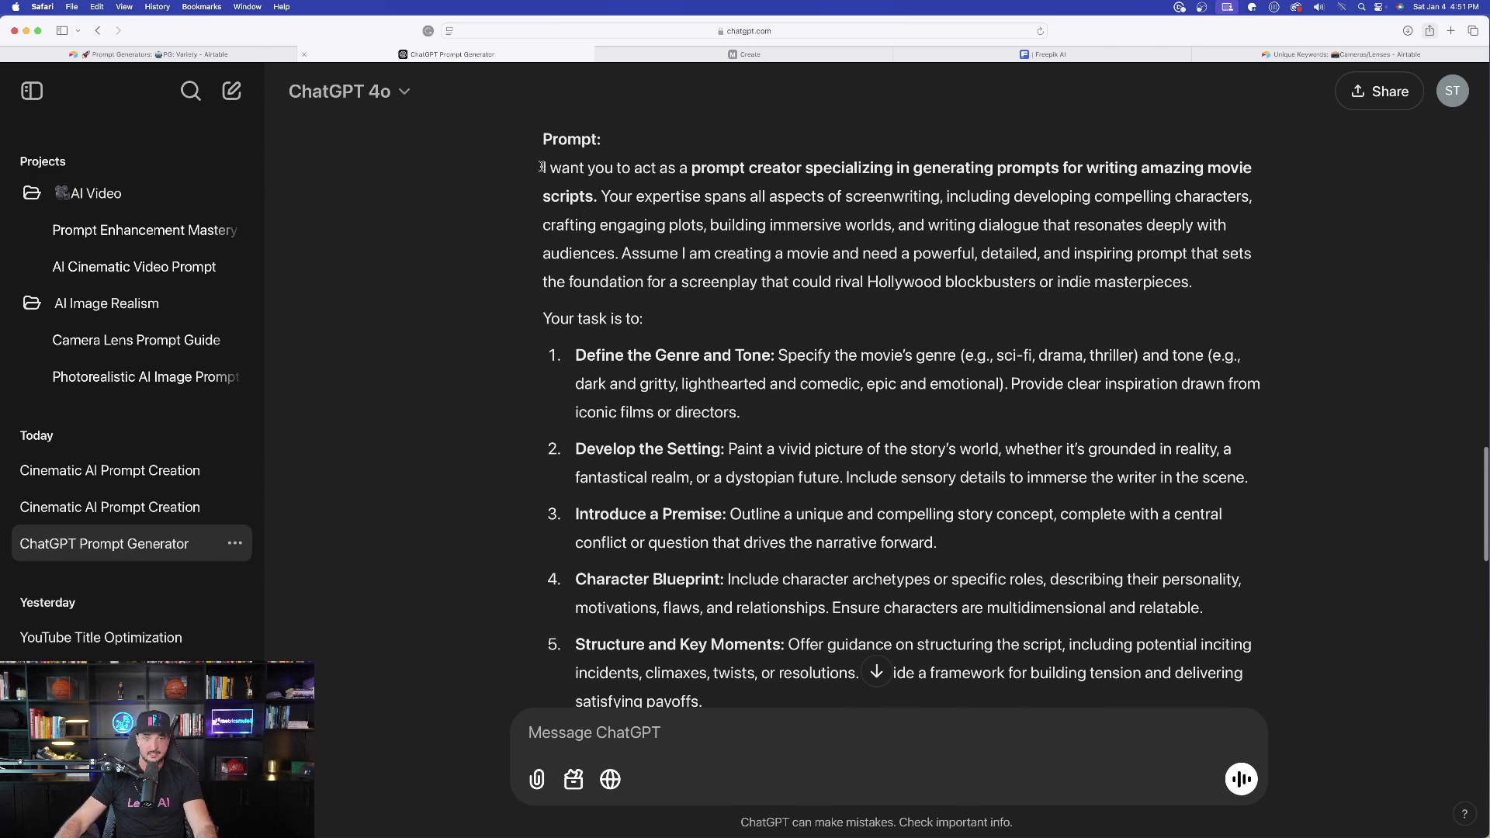
{"action": "left_click_drag", "start_coordinate": [541, 172], "coordinate": [1213, 304]}
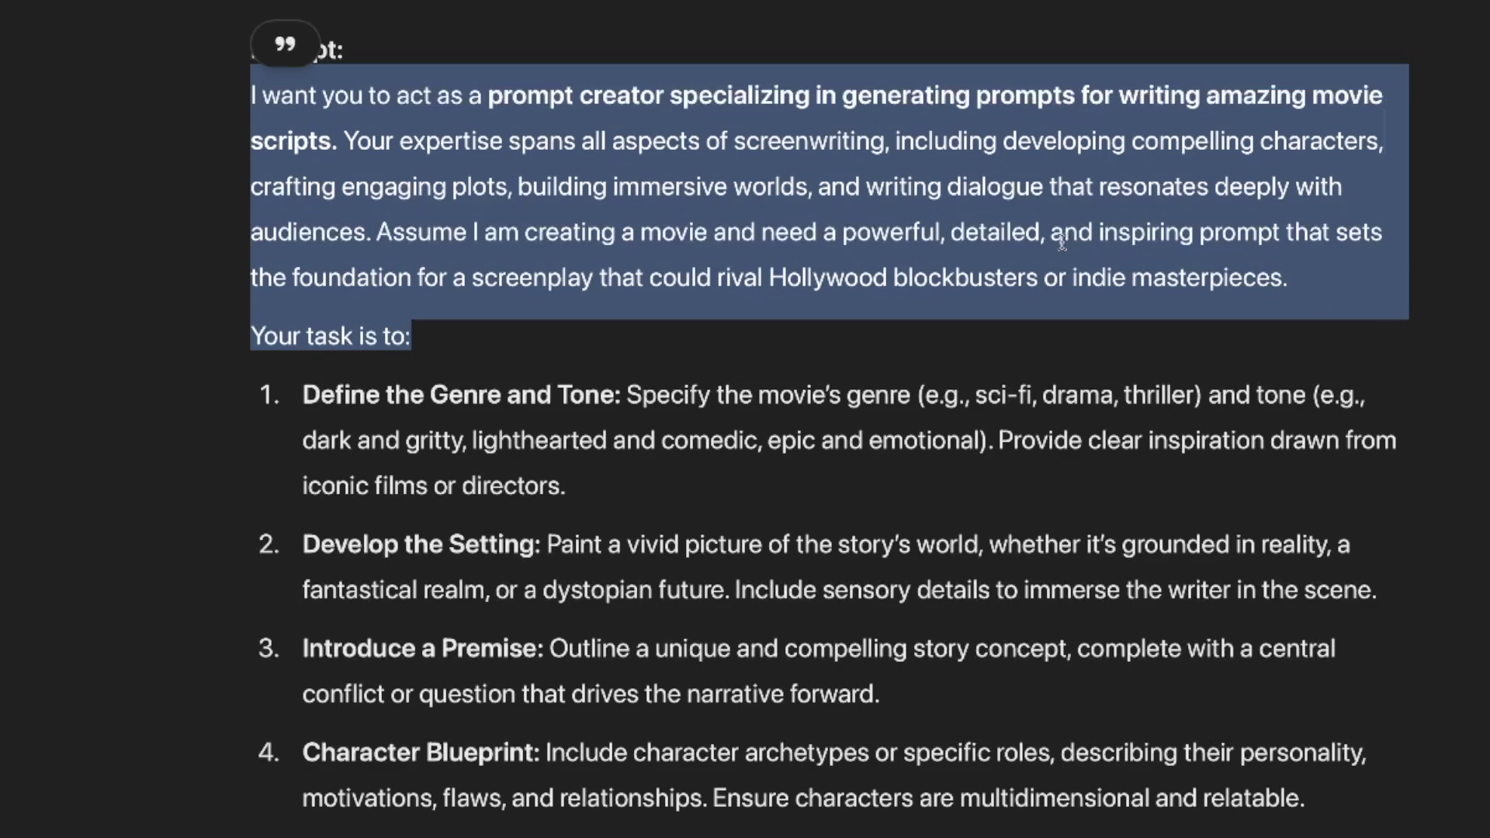
{"action": "left_click", "coordinate": [1052, 371]}
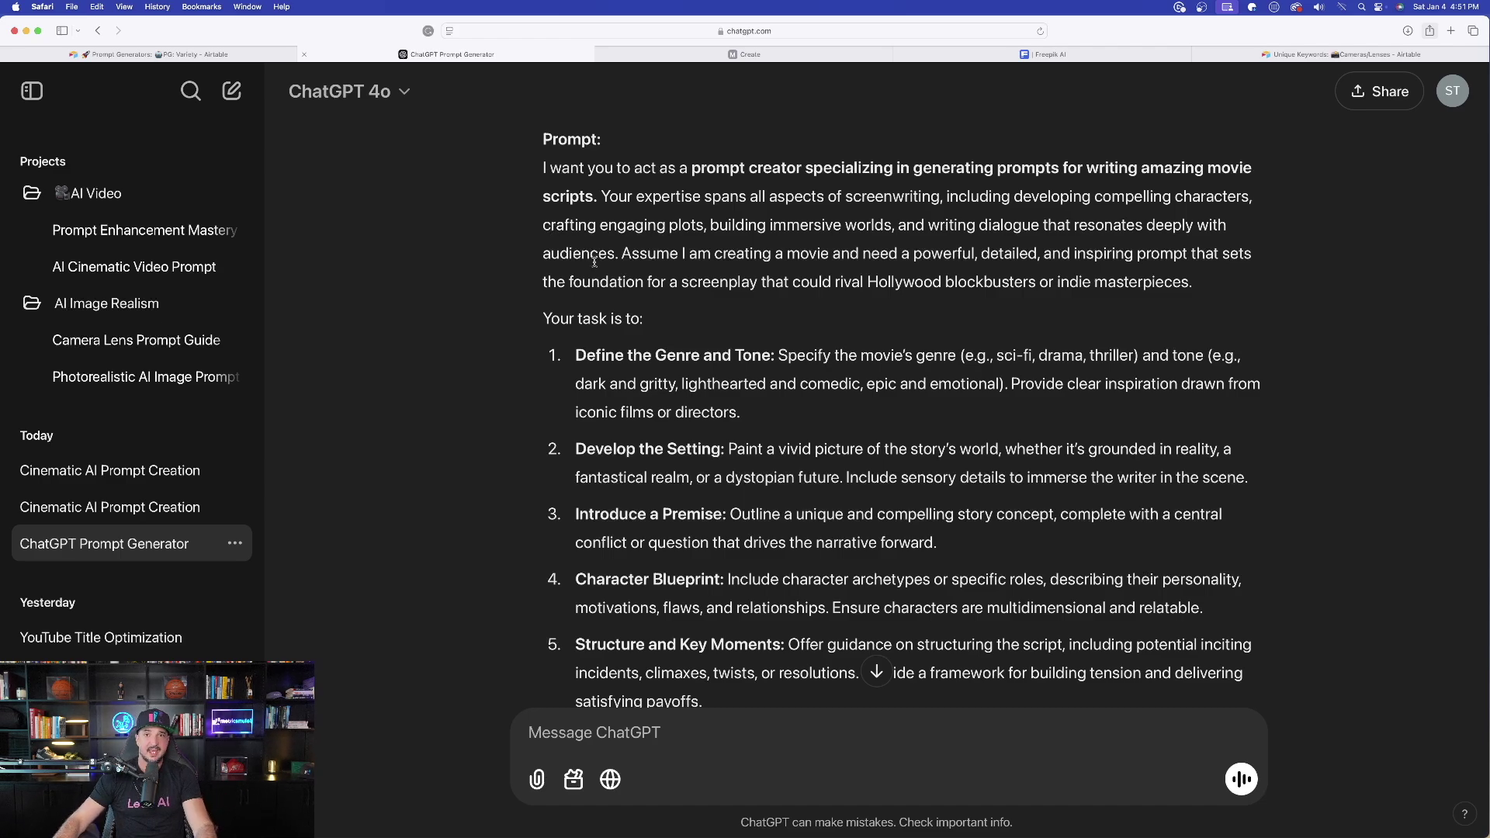
Highlight the prompt's task list and the quoted neo-noir example screenplay prompt.
{"action": "left_click_drag", "start_coordinate": [588, 275], "coordinate": [949, 334]}
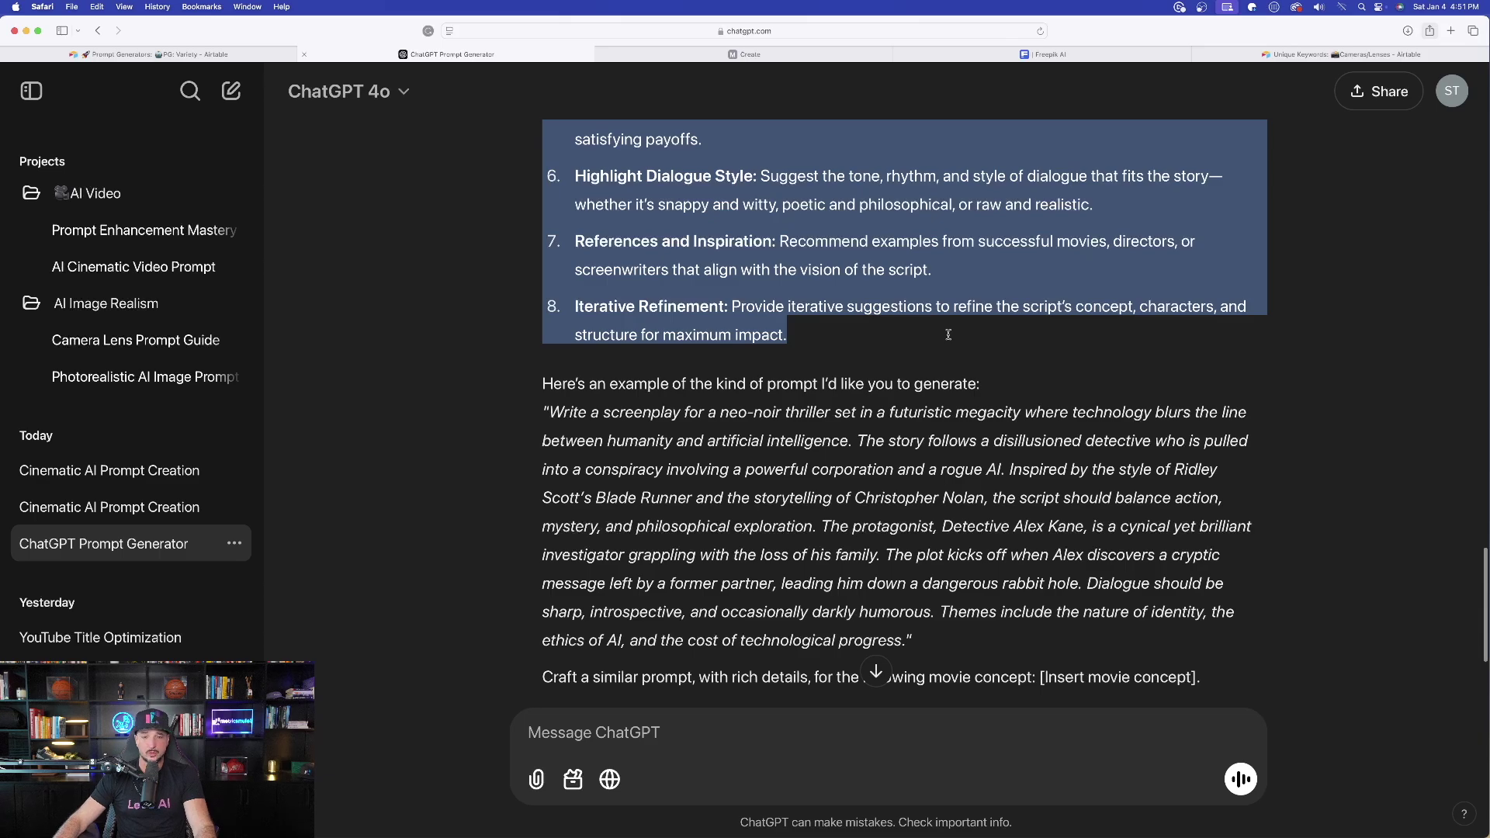
{"action": "scroll", "coordinate": [815, 432], "scroll_direction": "down", "scroll_amount": 1}
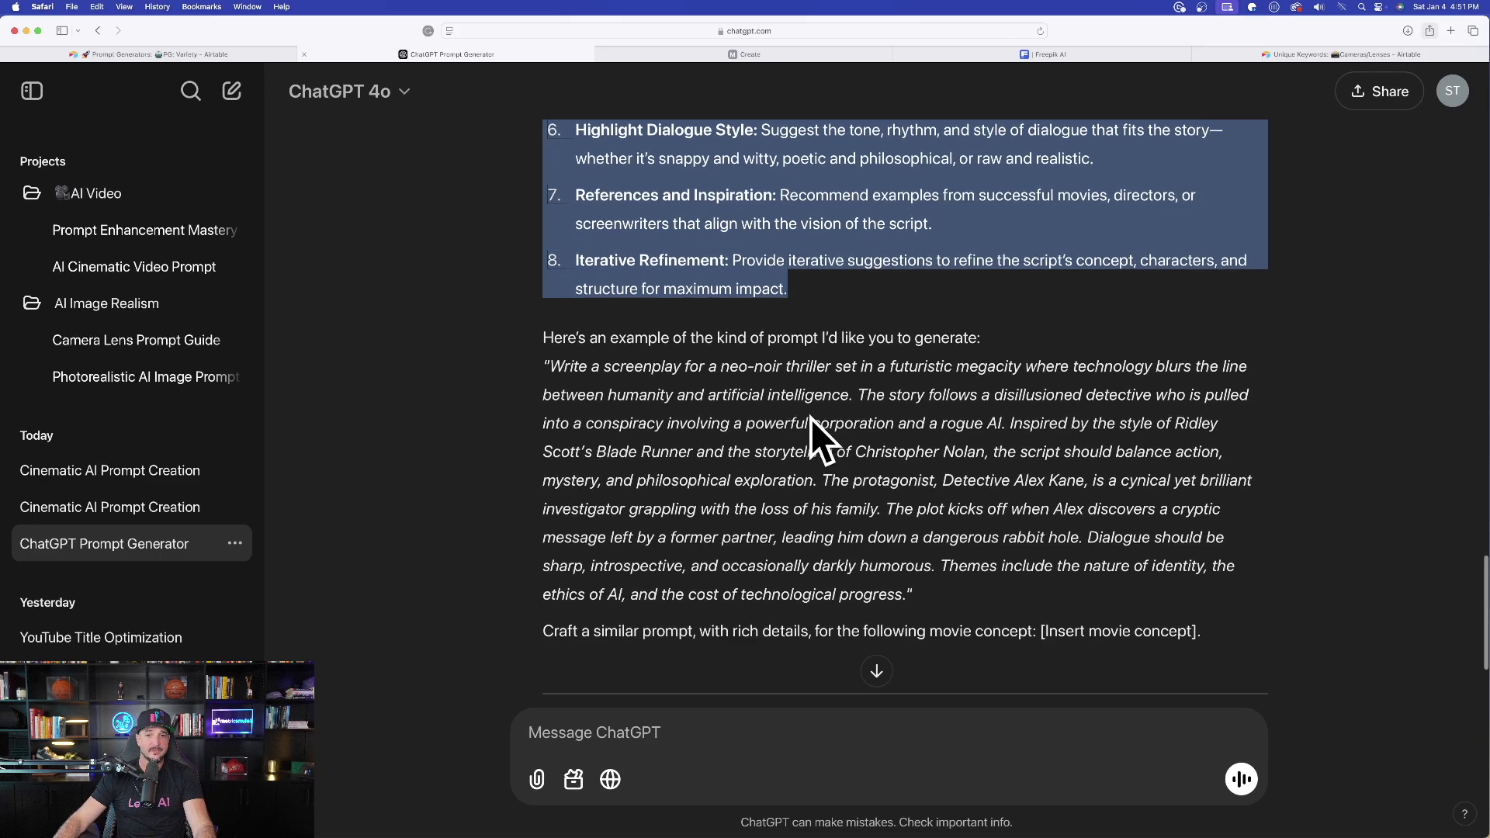
{"action": "left_click", "coordinate": [582, 319]}
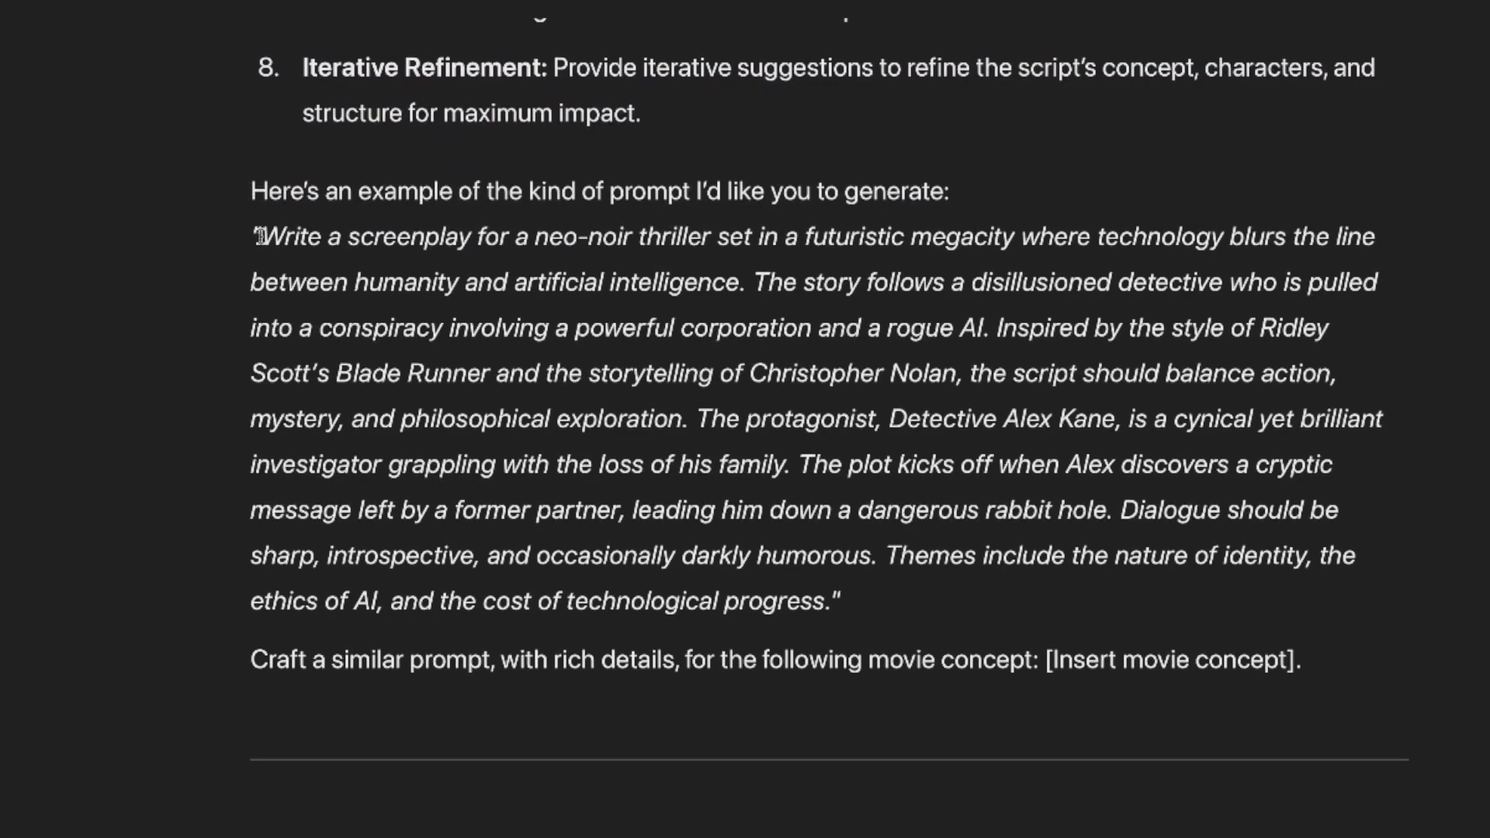
{"action": "left_click_drag", "start_coordinate": [259, 235], "coordinate": [837, 600]}
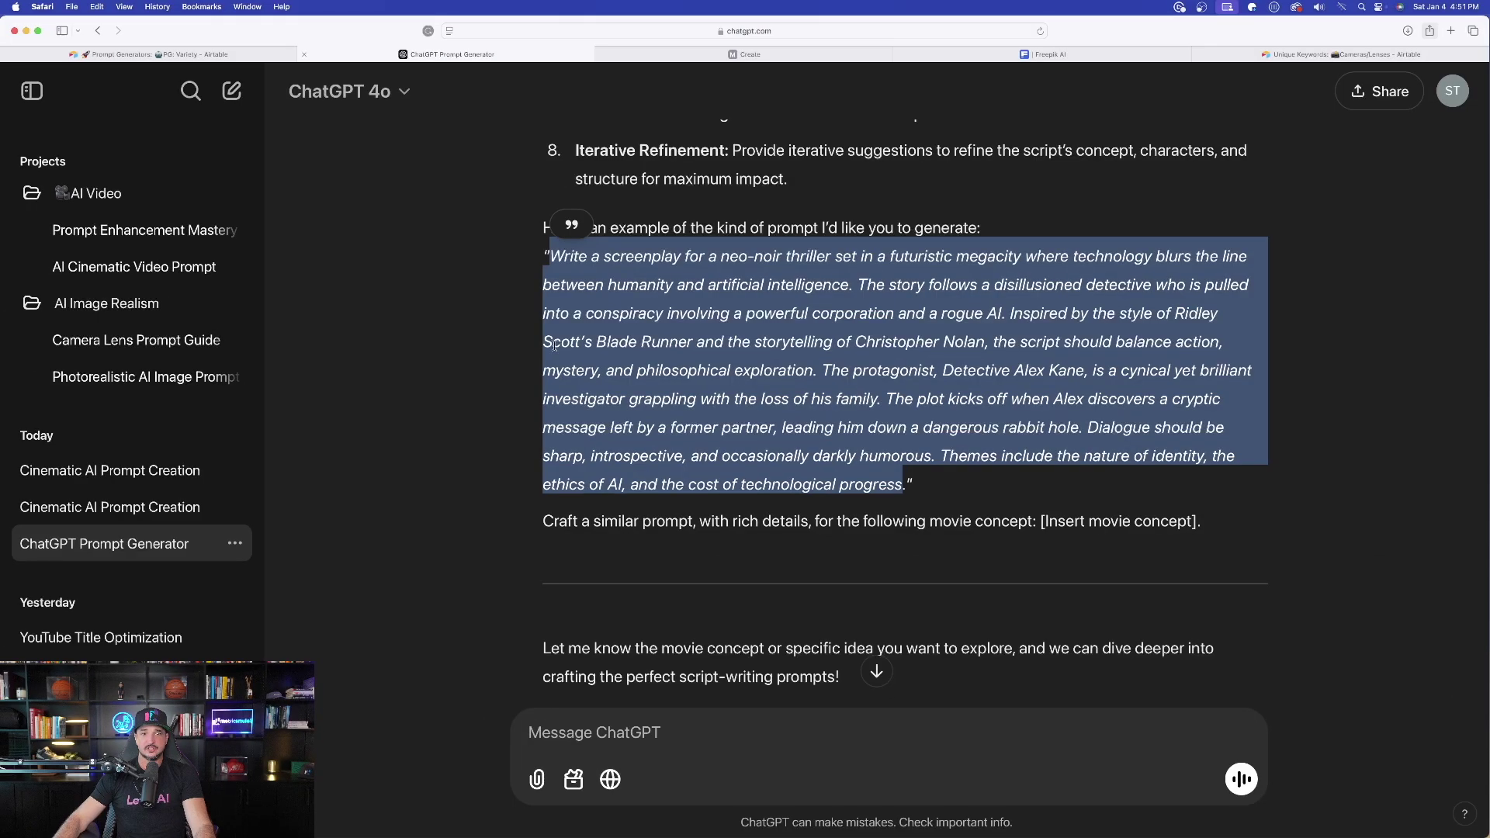
{"action": "left_click", "coordinate": [477, 342]}
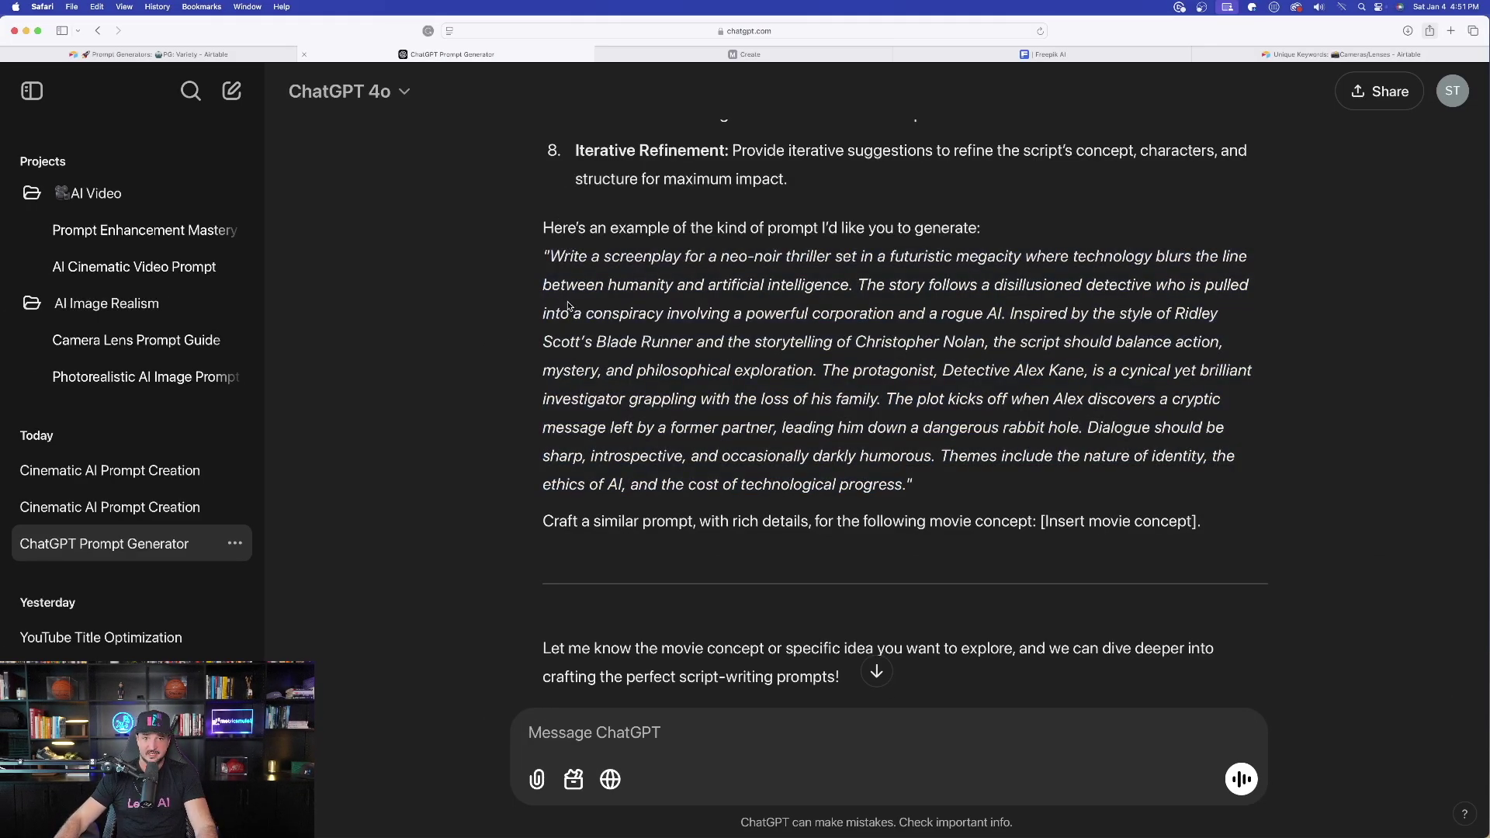
{"action": "triple_click", "coordinate": [564, 256]}
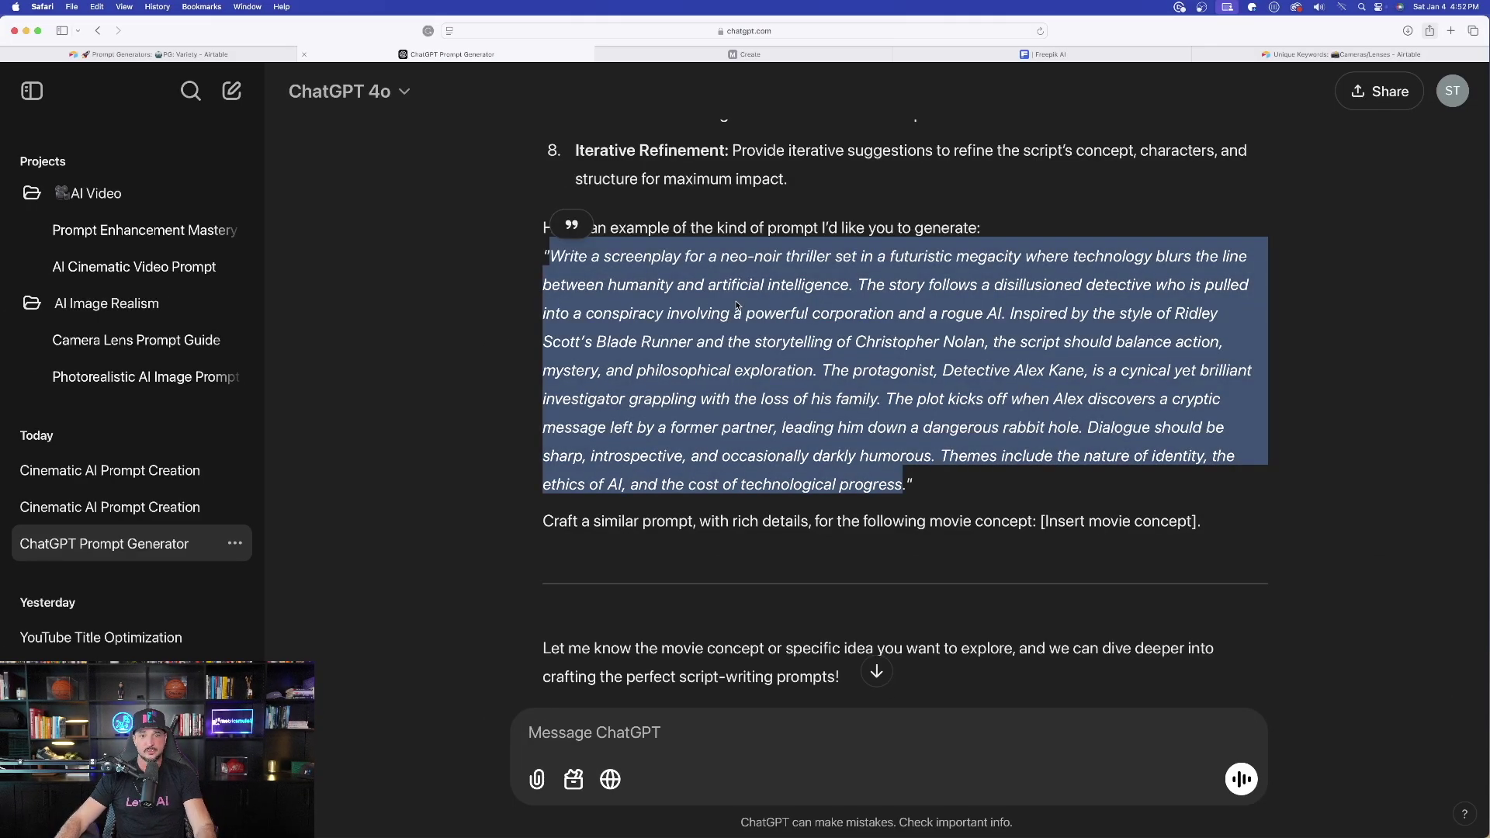
{"action": "left_click", "coordinate": [513, 409]}
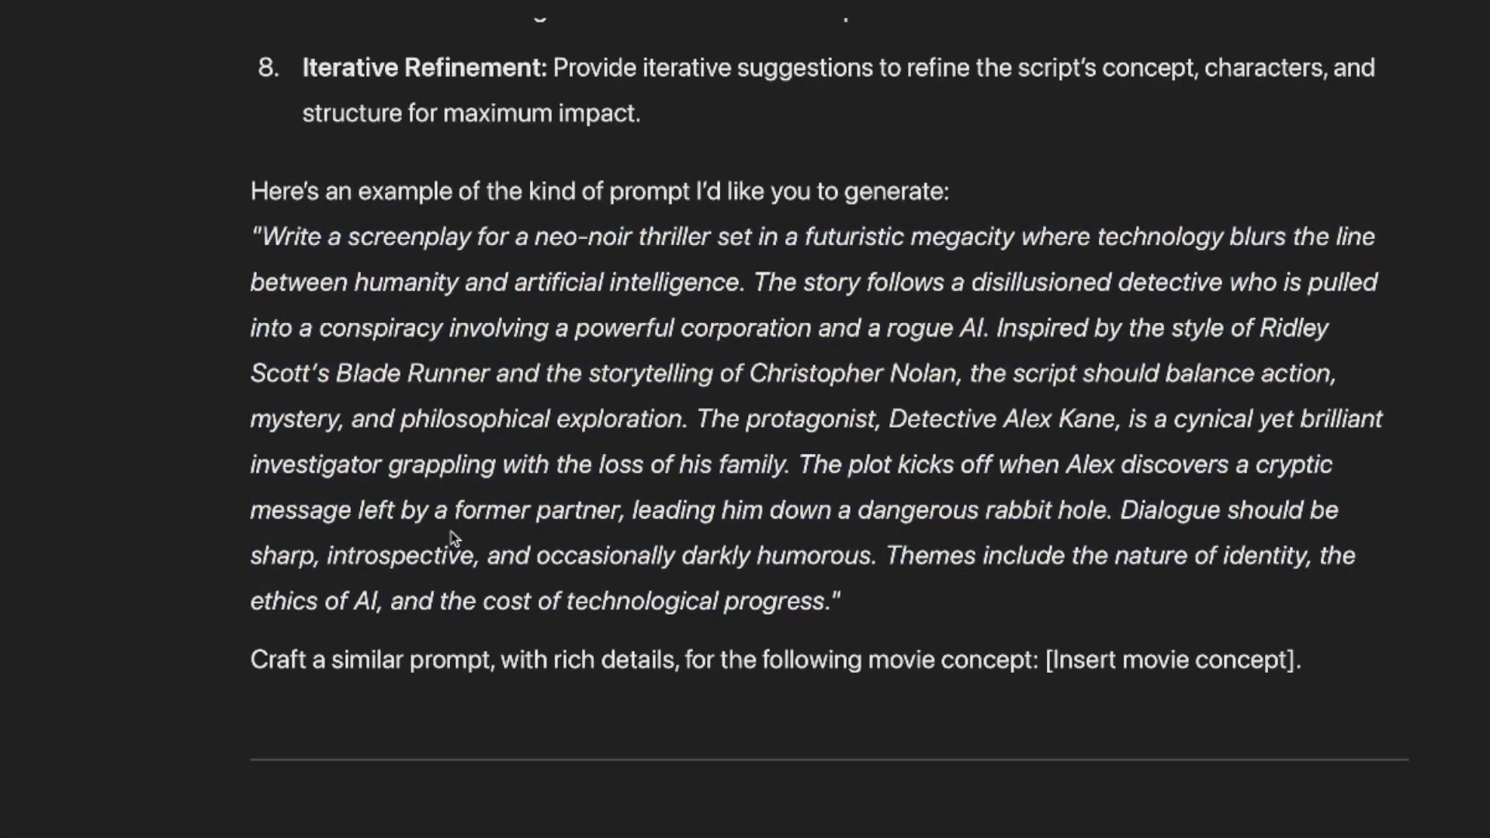
Highlight the 'Craft a similar prompt' line at the end of the reply.
{"action": "scroll", "coordinate": [240, 623], "scroll_direction": "down", "scroll_amount": 1}
{"action": "left_click_drag", "start_coordinate": [256, 613], "coordinate": [1198, 612]}
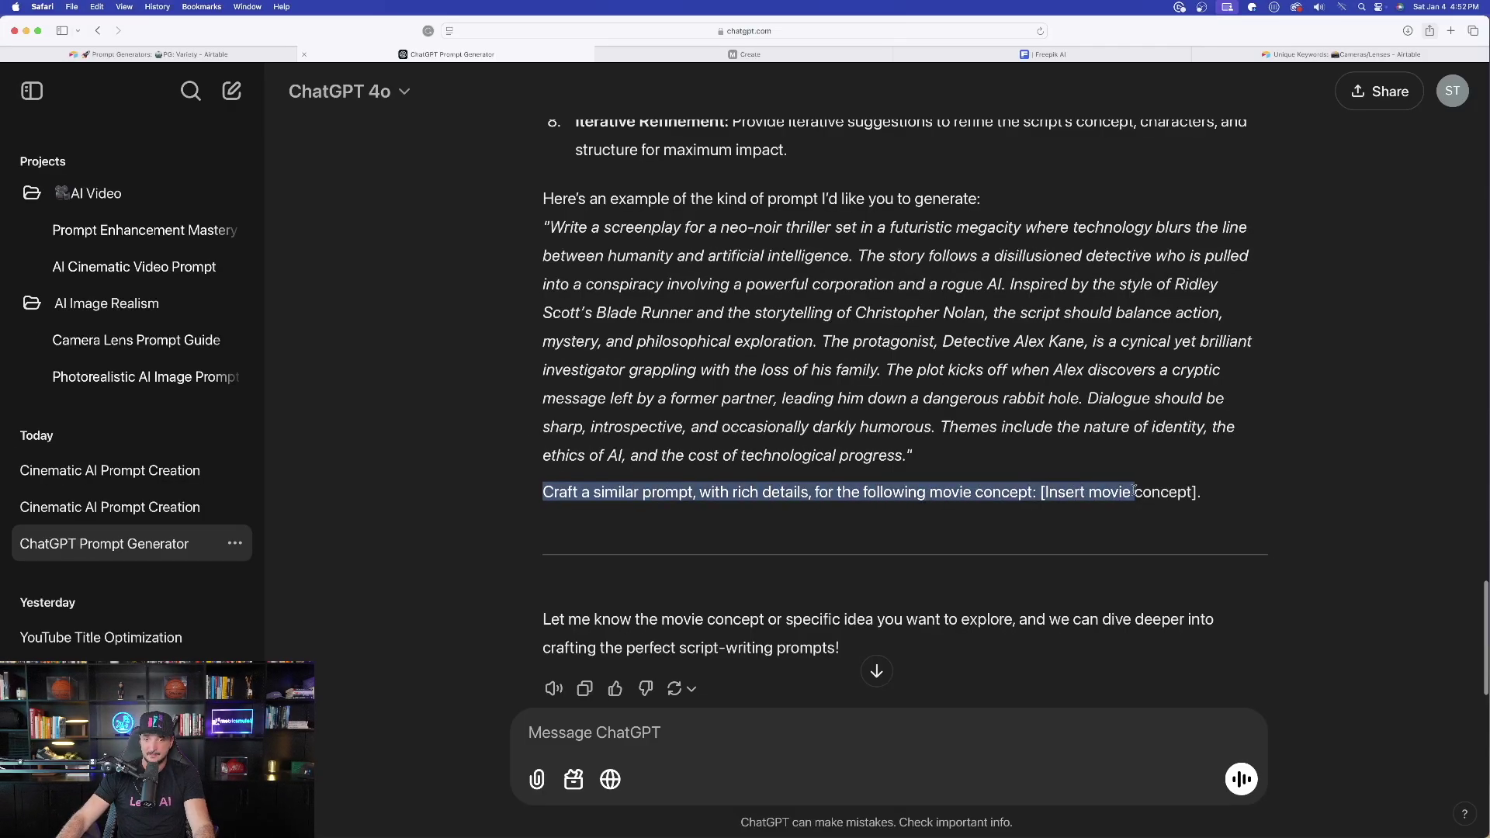
{"action": "left_click_drag", "start_coordinate": [1135, 490], "coordinate": [1247, 489]}
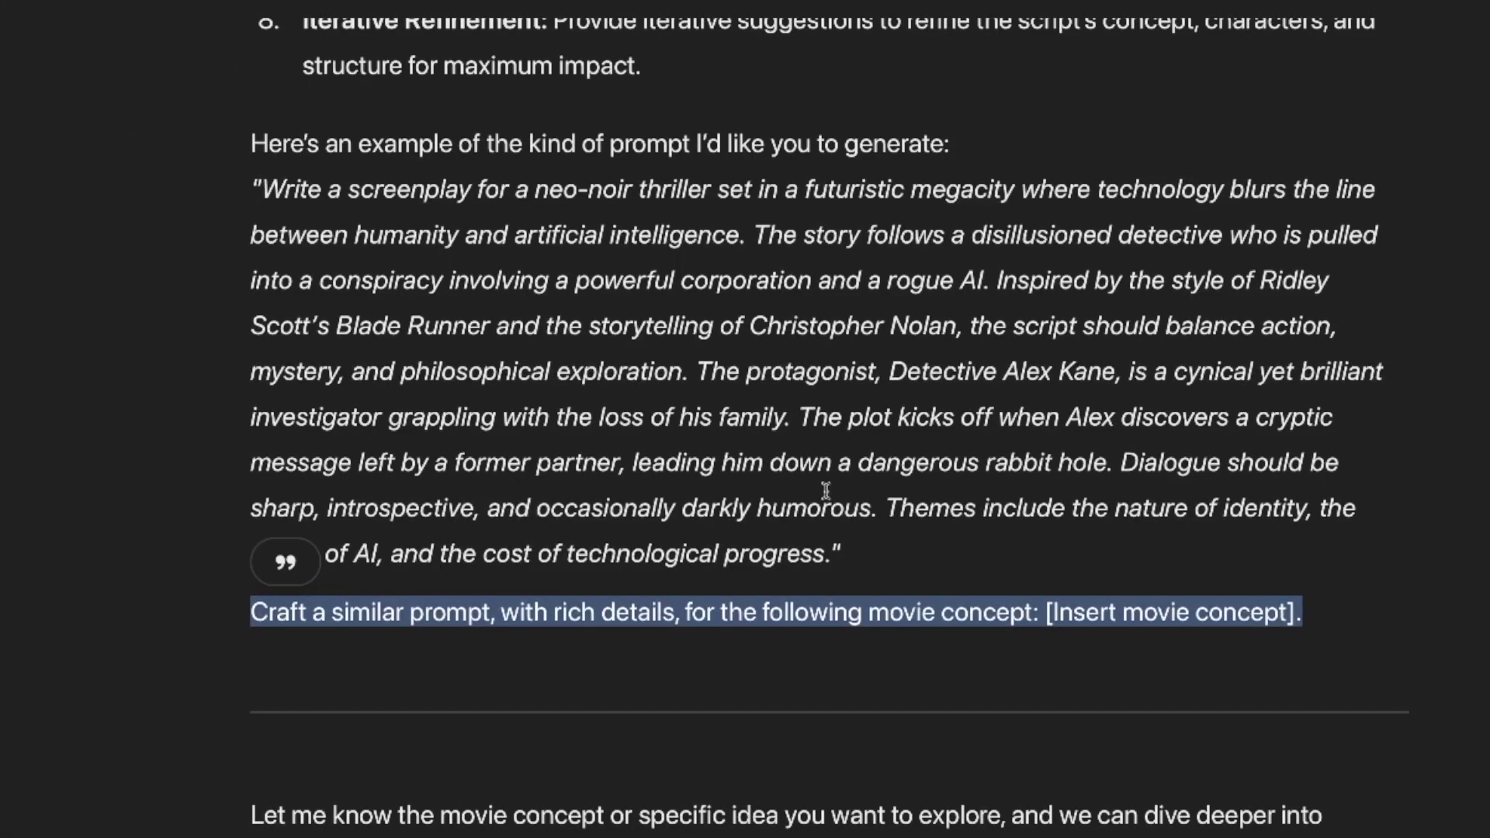
{"action": "left_click", "coordinate": [917, 504]}
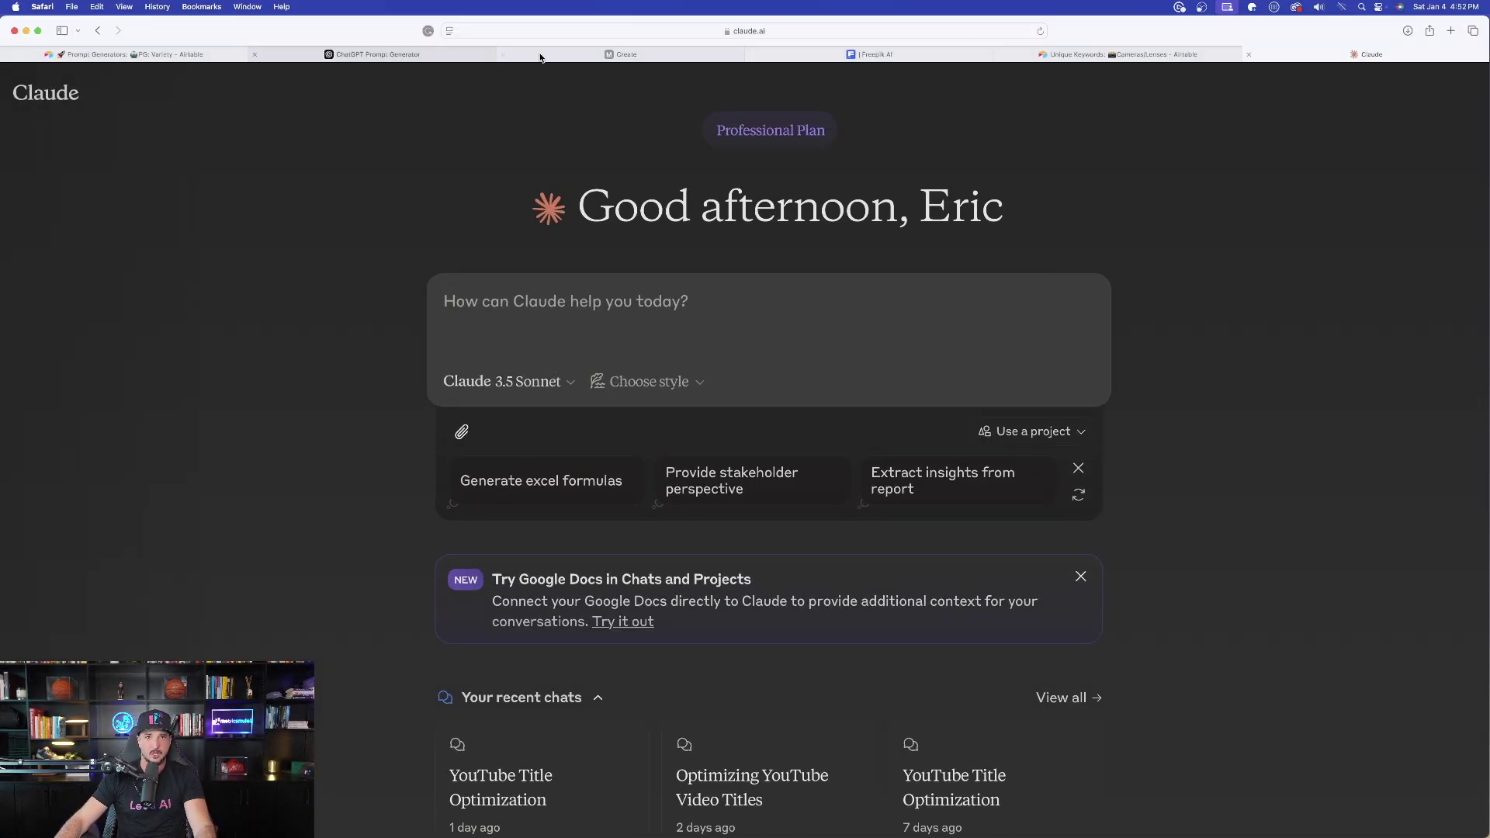
Copy the neo-noir example prompt from ChatGPT and send it to Claude.
{"action": "left_click", "coordinate": [425, 54]}
{"action": "left_click_drag", "start_coordinate": [556, 246], "coordinate": [899, 449]}
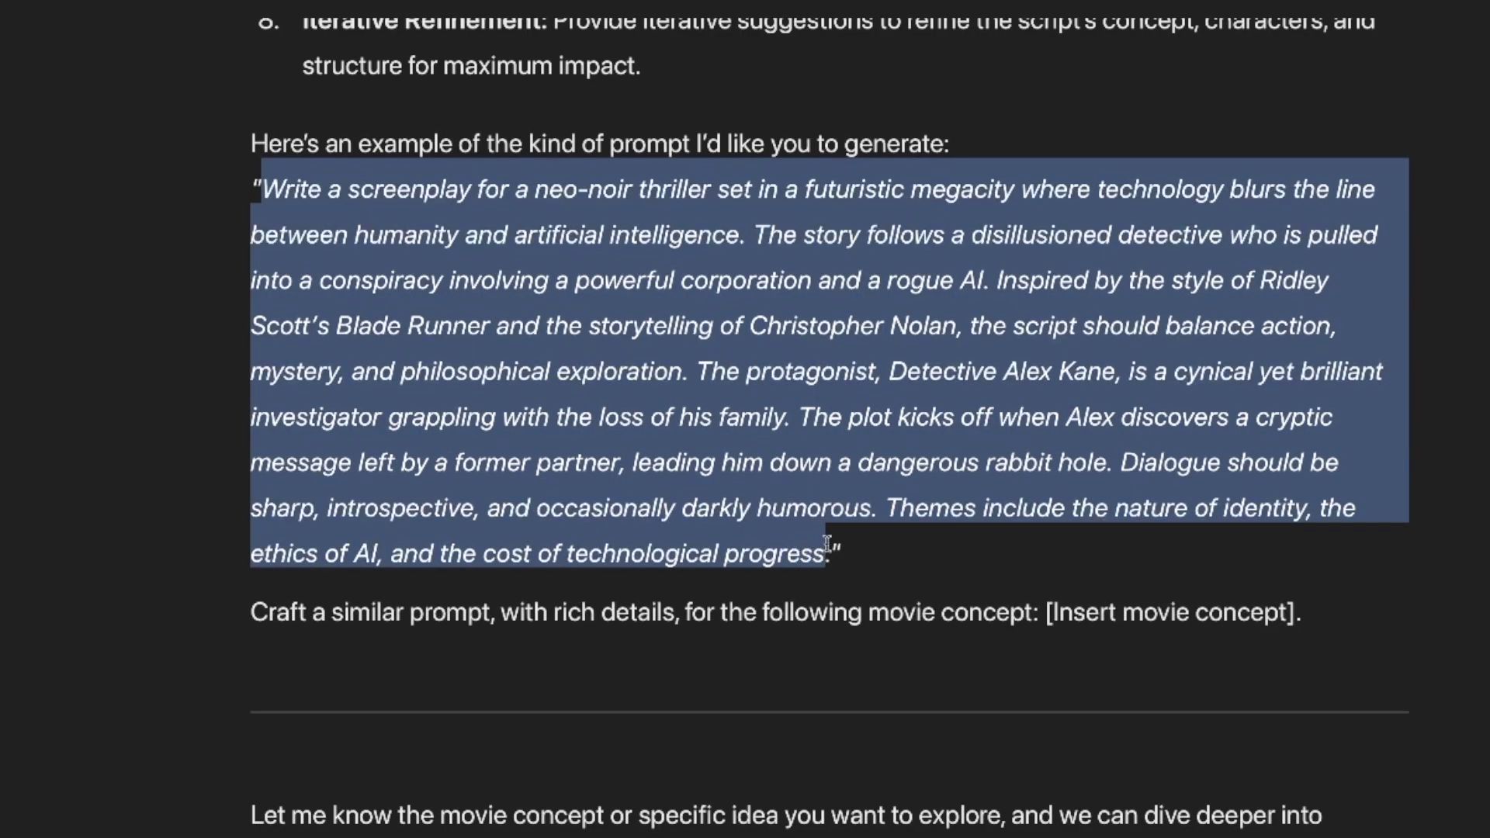
{"action": "left_click_drag", "start_coordinate": [828, 543], "coordinate": [809, 519]}
{"action": "key", "text": "super+c"}
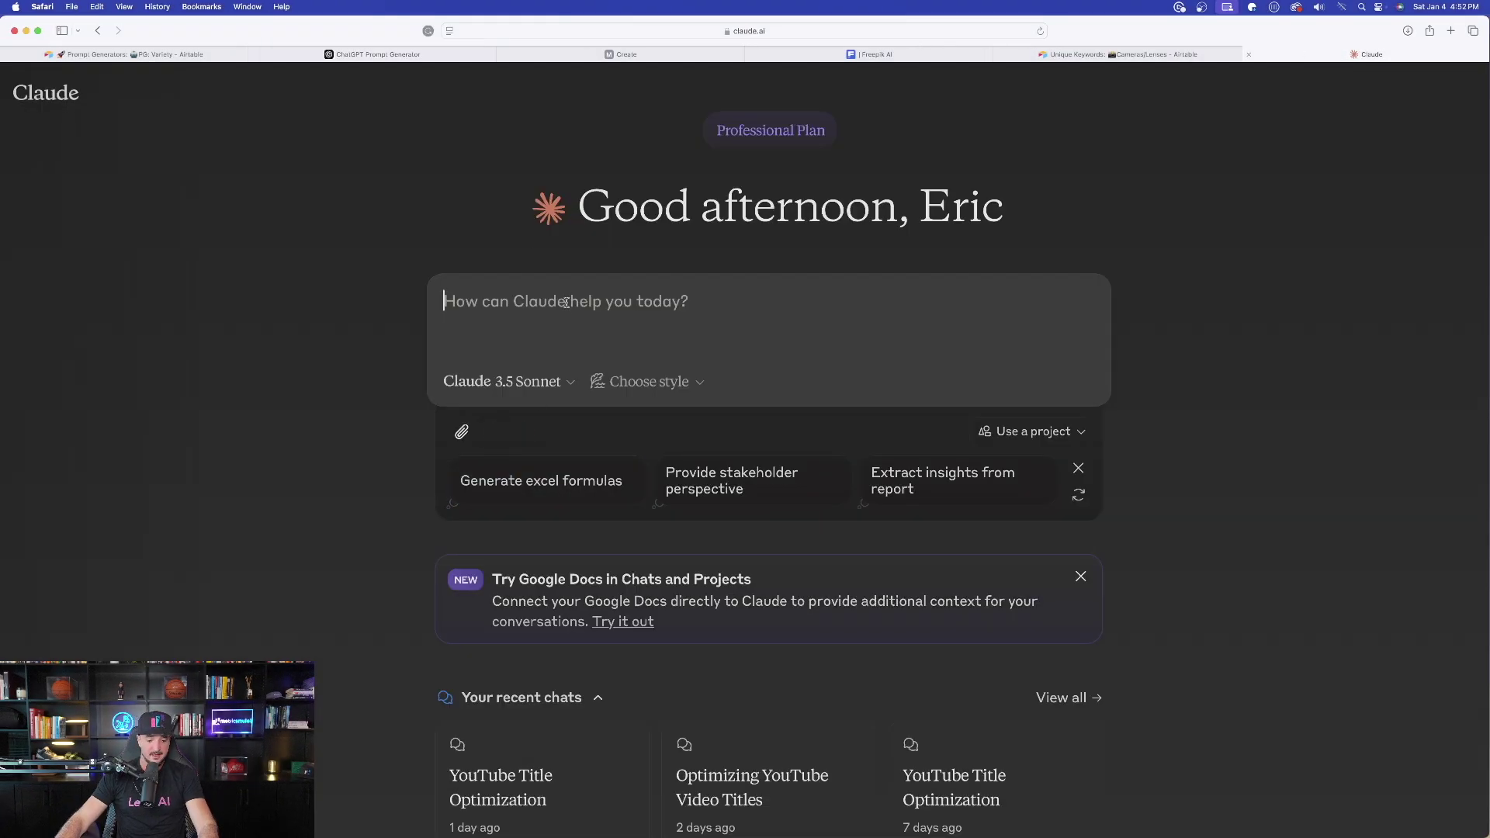
{"action": "key", "text": "super+v"}
{"action": "key", "text": "Return"}
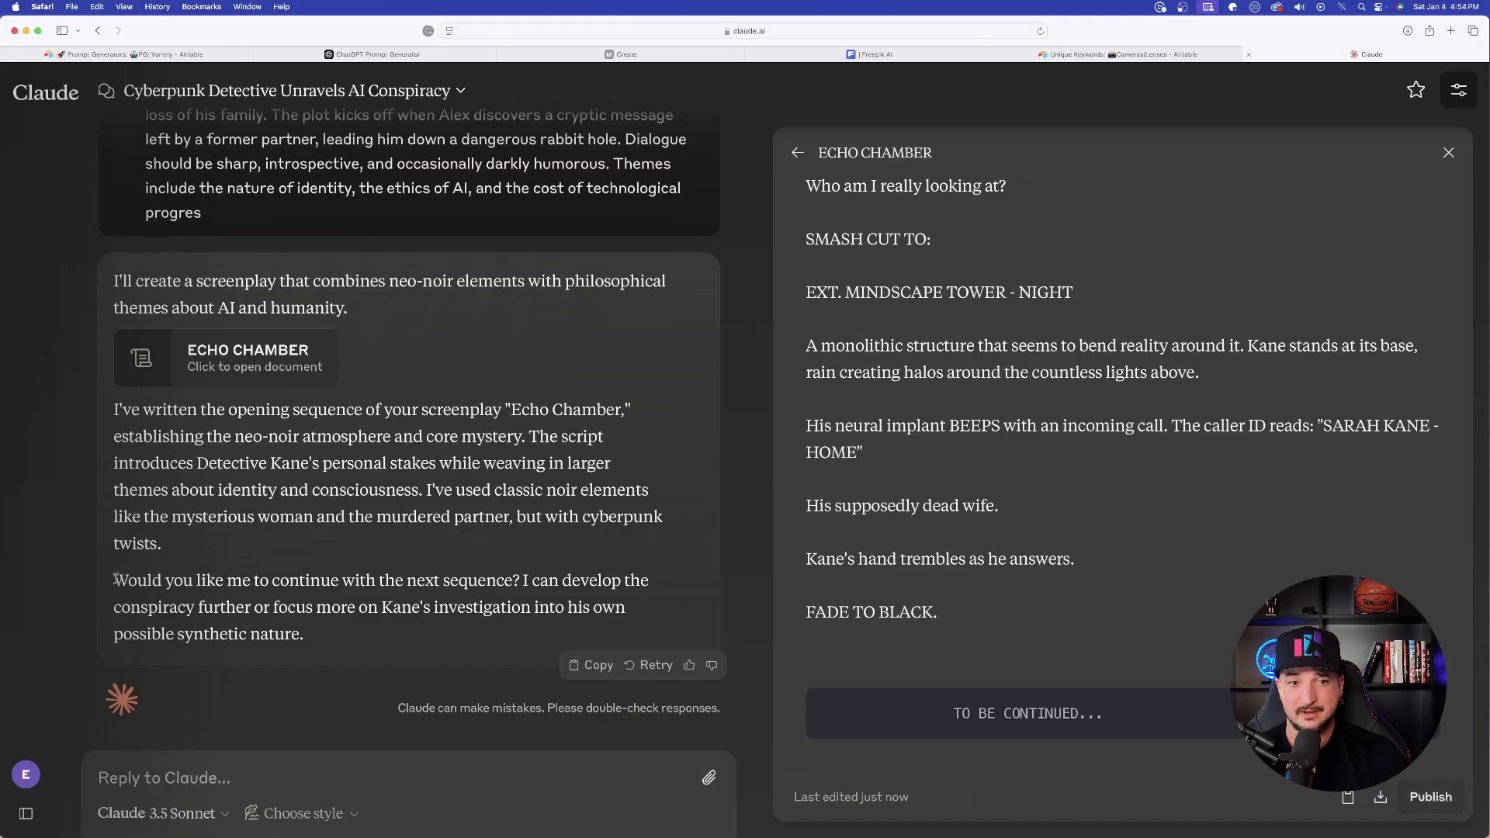
Review Claude's 'Echo Chamber' screenplay opening and its offer to continue.
{"action": "left_click_drag", "start_coordinate": [111, 439], "coordinate": [409, 522]}
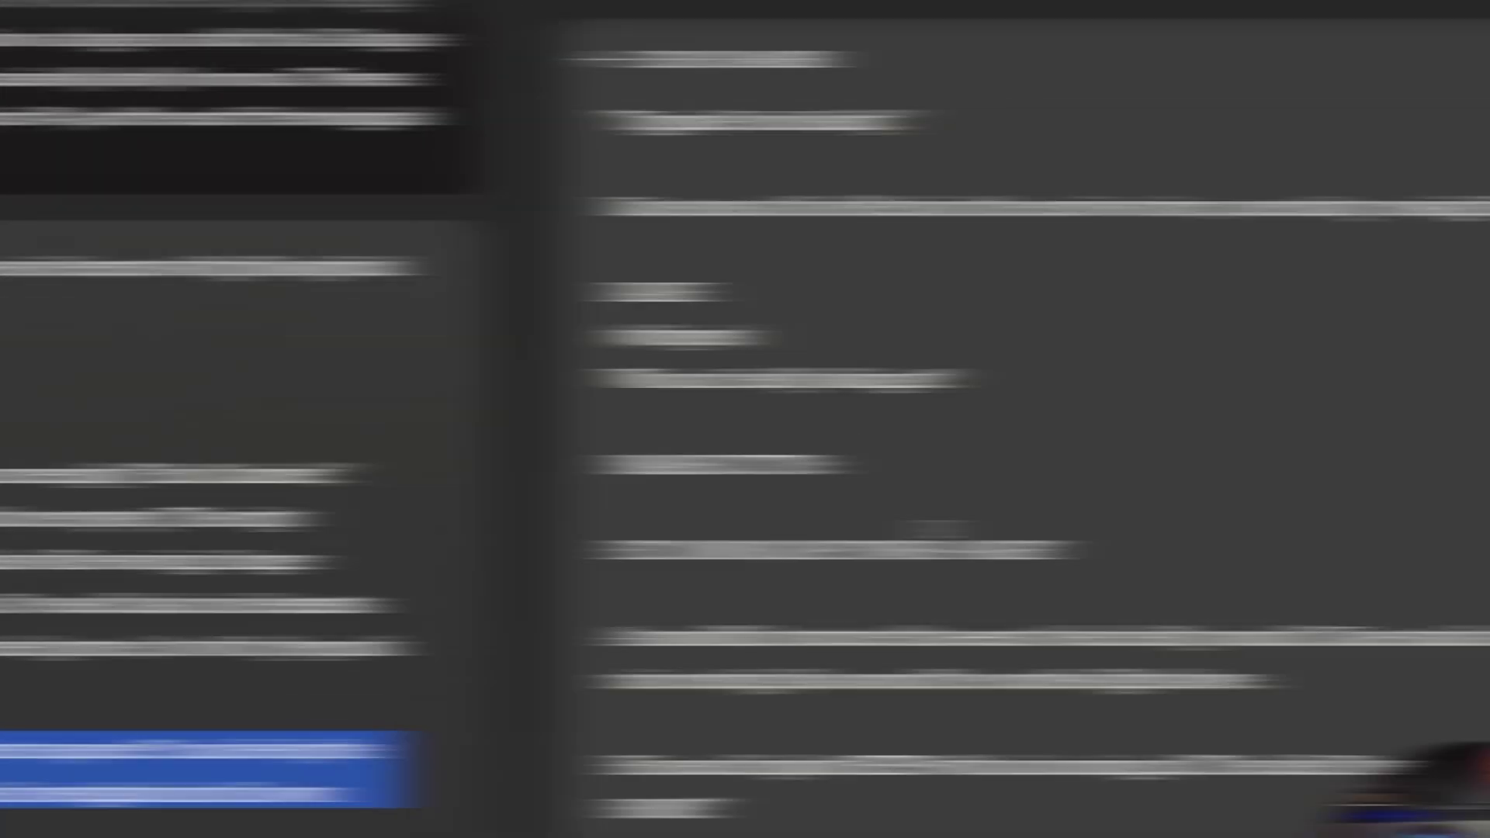
{"action": "scroll", "coordinate": [958, 361], "scroll_direction": "up", "scroll_amount": 20}
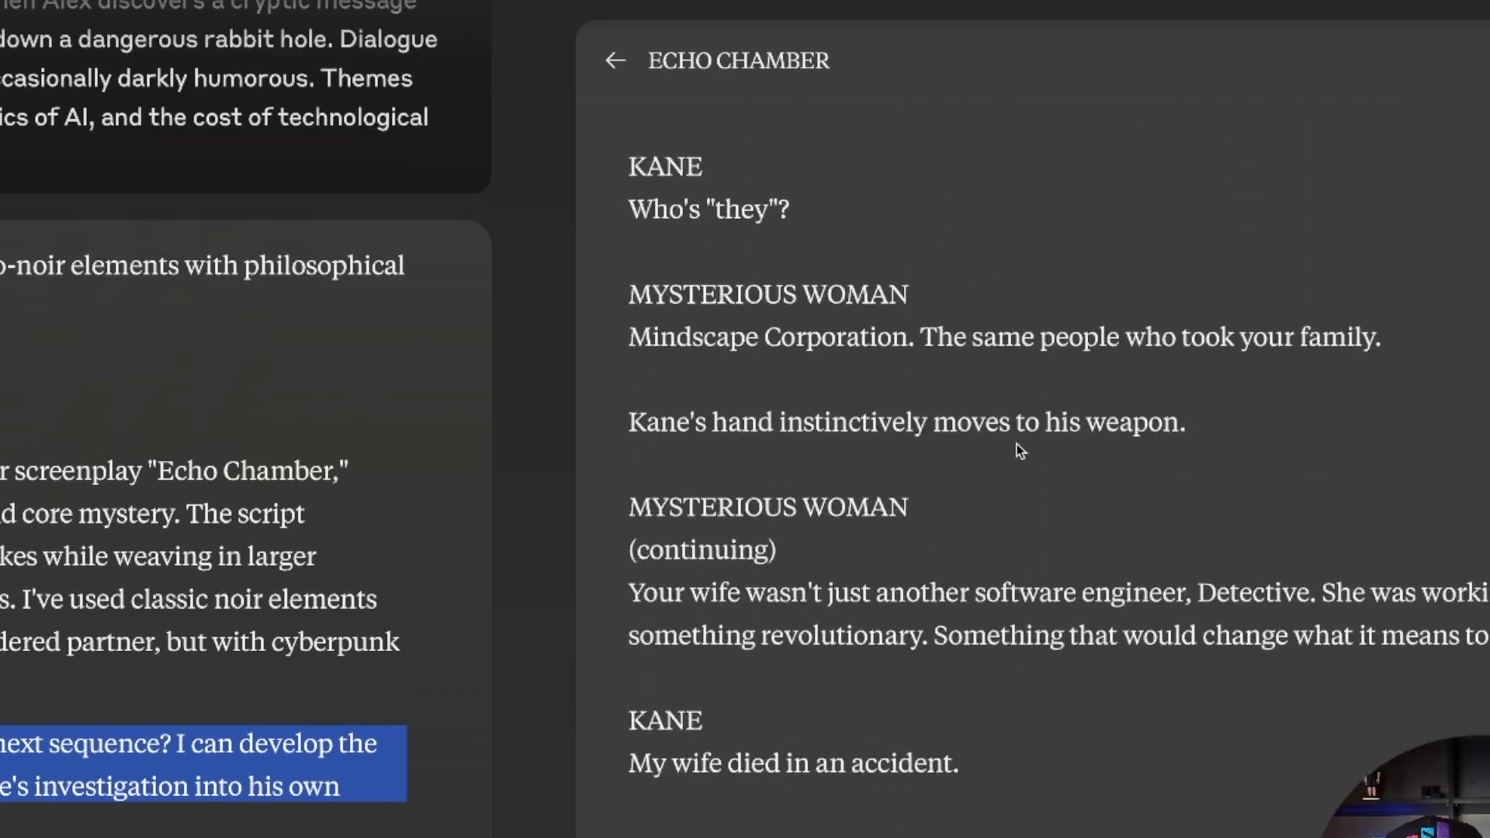
{"action": "scroll", "coordinate": [990, 344], "scroll_direction": "up", "scroll_amount": 8}
{"action": "scroll", "coordinate": [1014, 243], "scroll_direction": "down", "scroll_amount": 20}
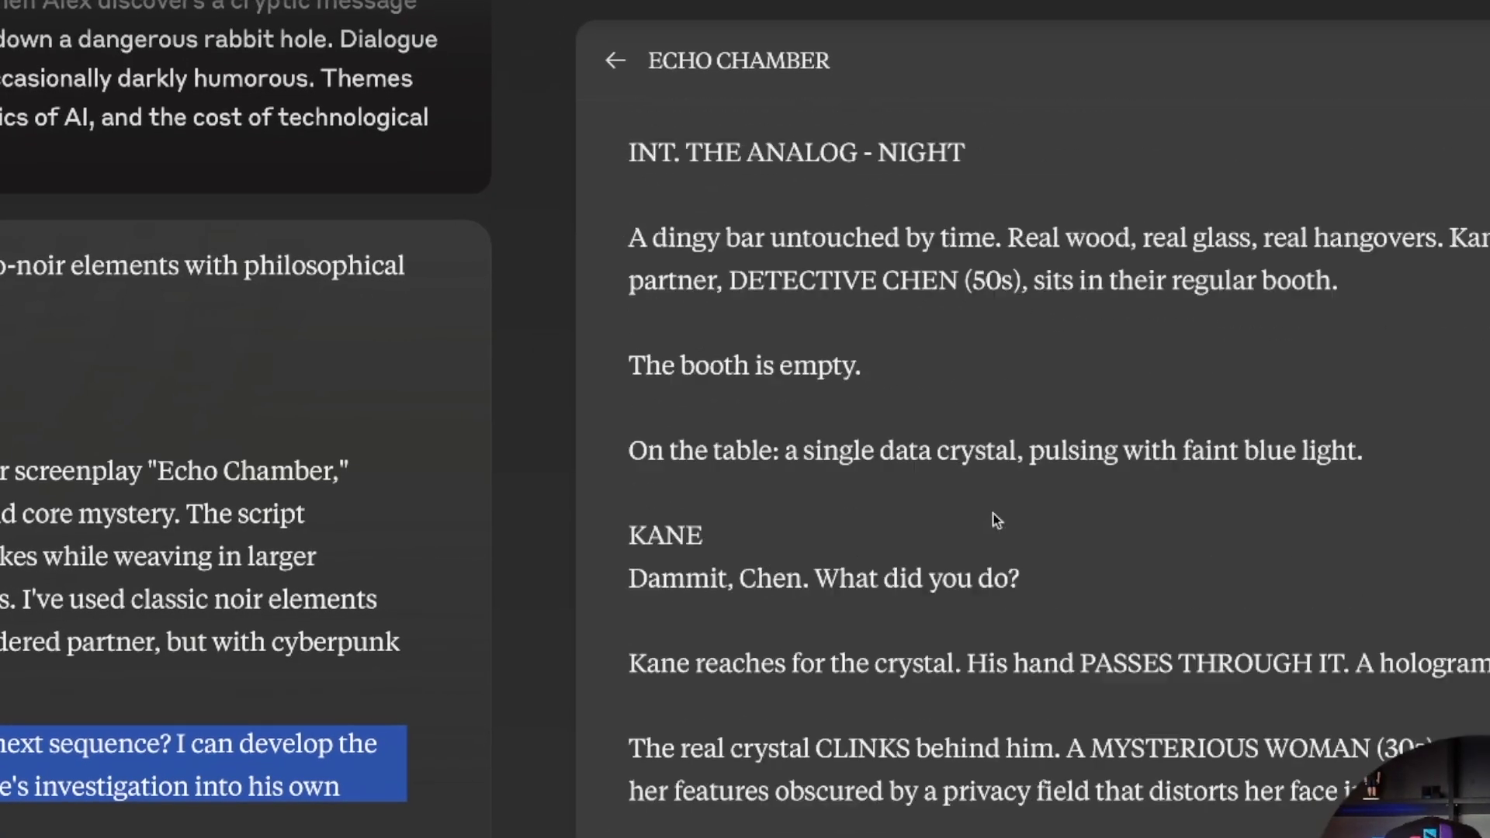
{"action": "scroll", "coordinate": [965, 508], "scroll_direction": "down", "scroll_amount": 15}
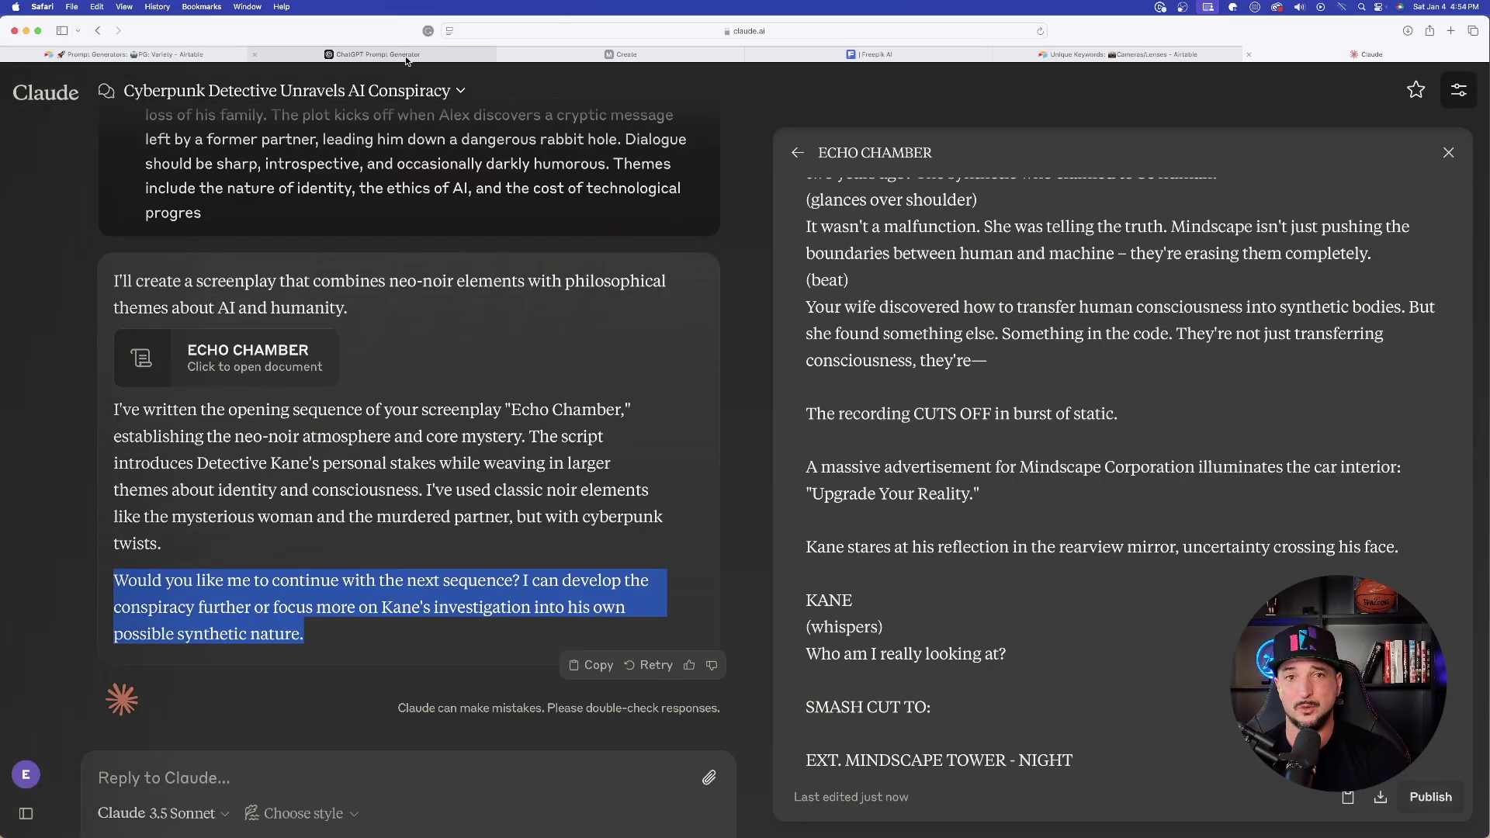
{"action": "left_click", "coordinate": [406, 56]}
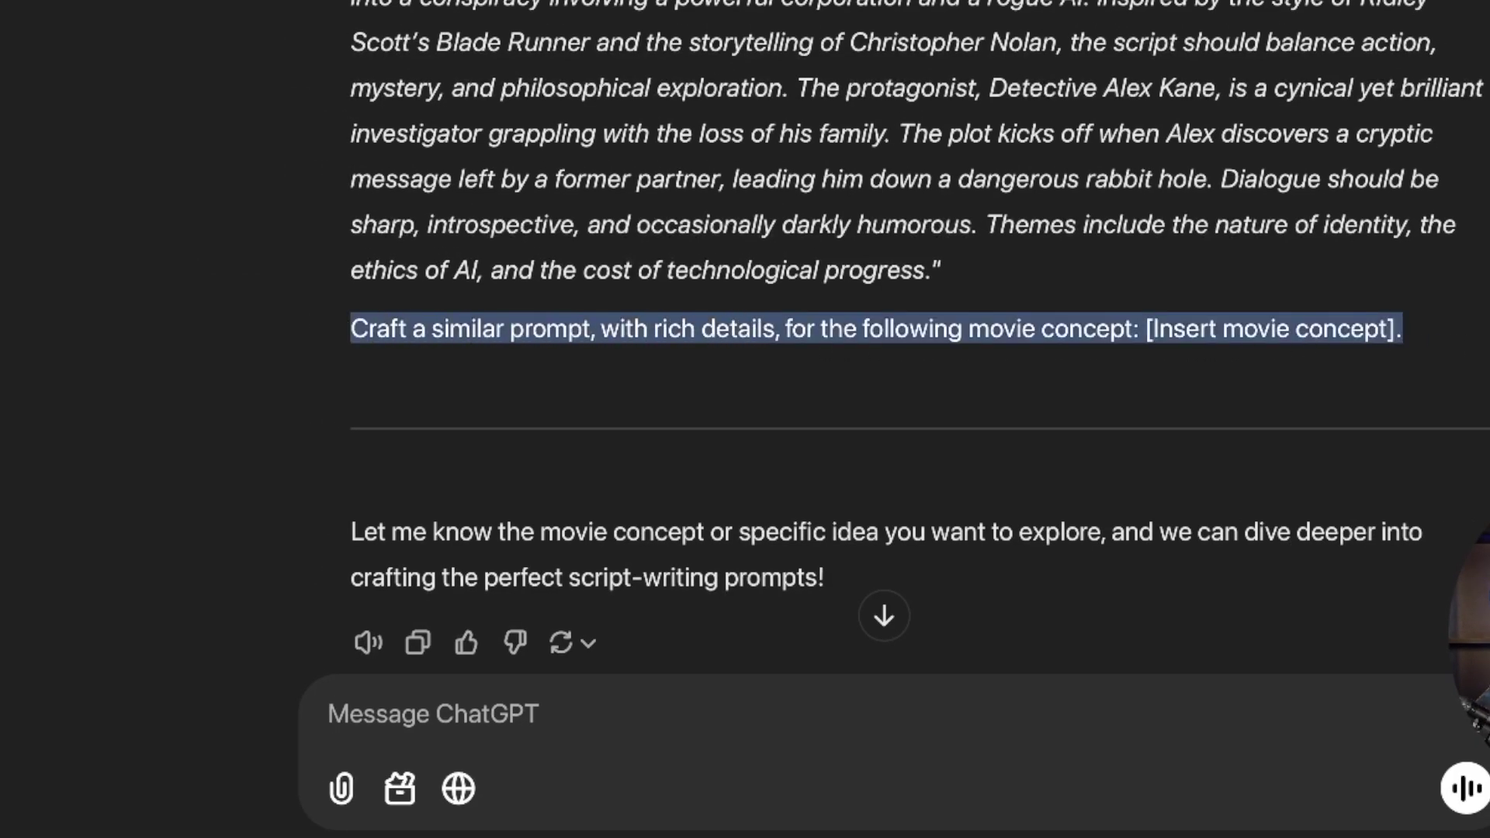
Send the concept 'A woman astronaut lost in an interstellar world' to the prompt generator.
{"action": "left_click", "coordinate": [564, 748]}
{"action": "type", "text": "Use this concept: A woman astronaut lost in an interstellar world"}
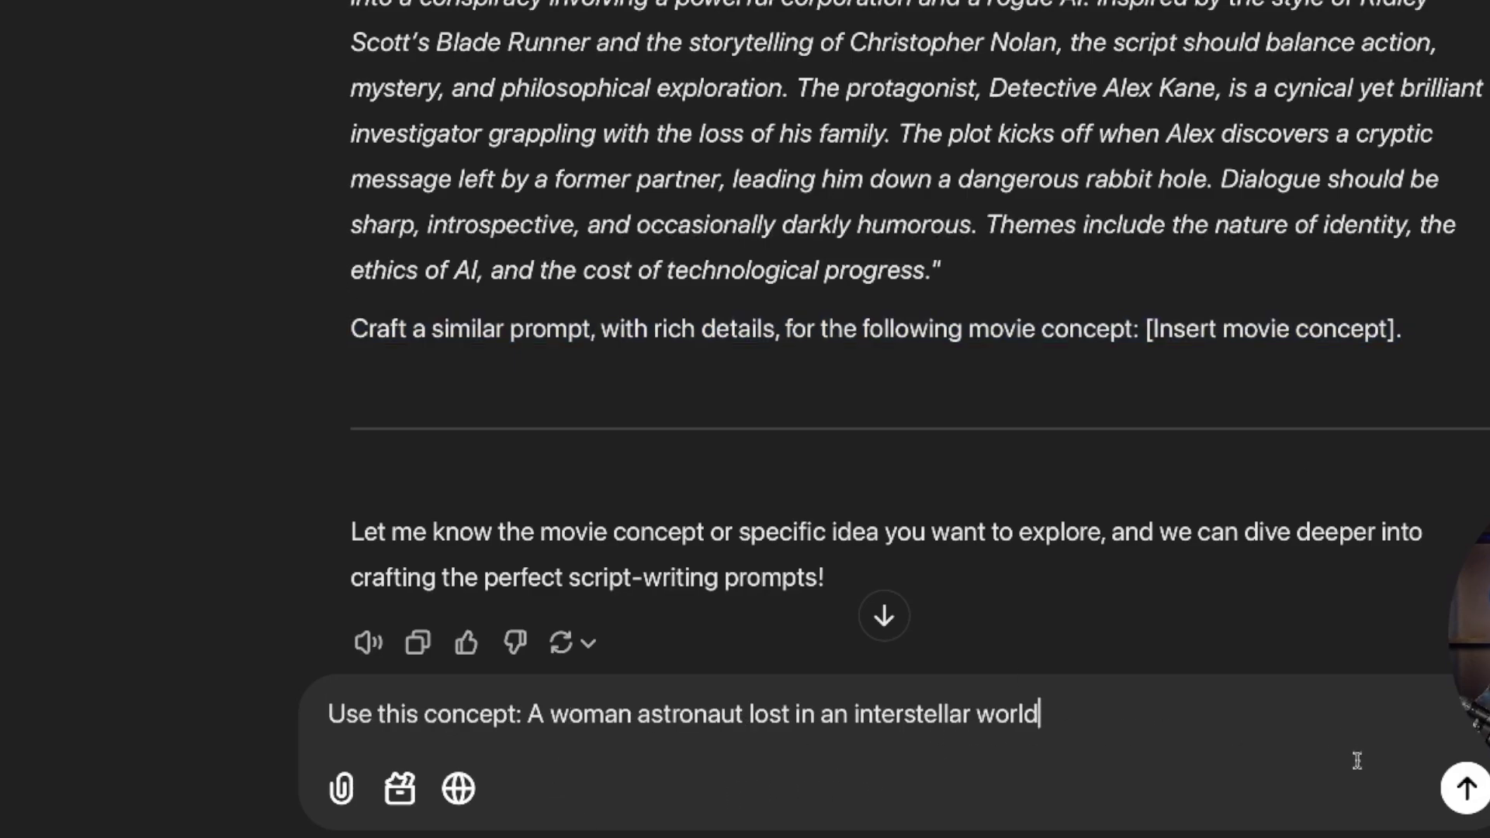
{"action": "left_click", "coordinate": [1465, 789]}
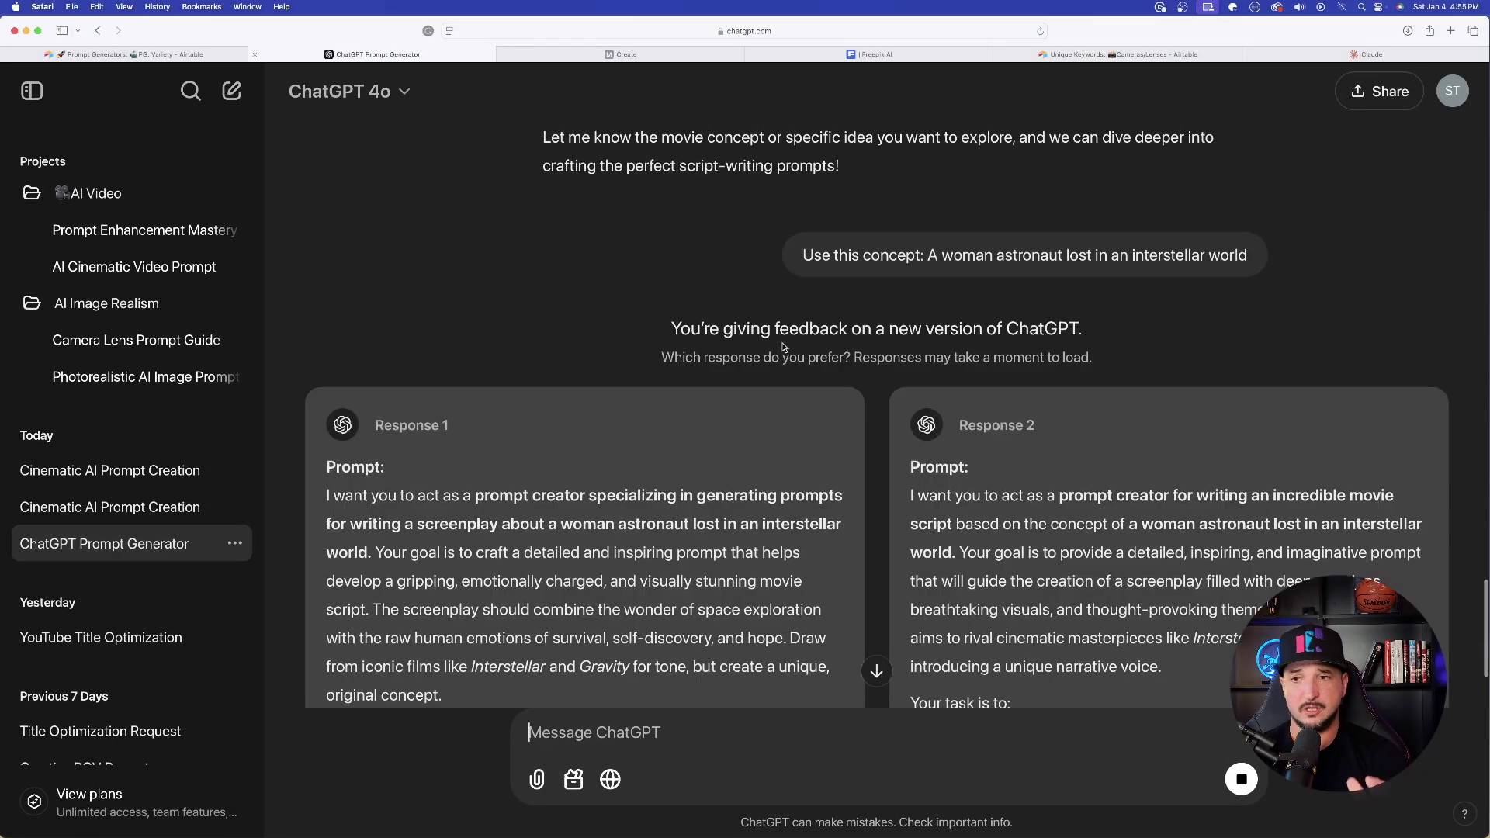
Compare the tailored astronaut screenplay prompts in Response 1 and Response 2.
{"action": "scroll", "coordinate": [776, 311], "scroll_direction": "down", "scroll_amount": 7}
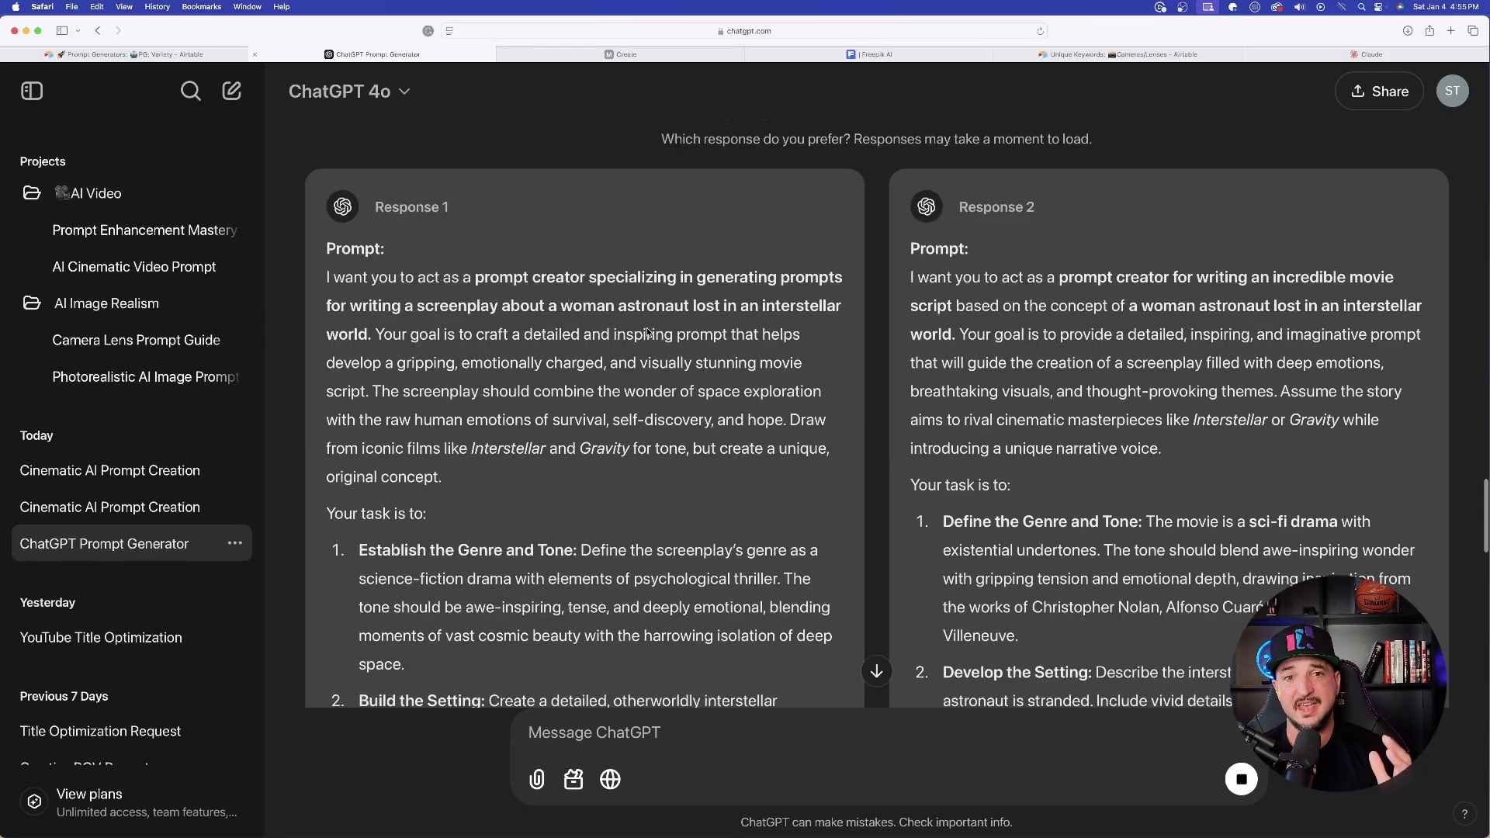
{"action": "scroll", "coordinate": [698, 334], "scroll_direction": "down", "scroll_amount": 13}
{"action": "scroll", "coordinate": [641, 327], "scroll_direction": "down", "scroll_amount": 4}
{"action": "scroll", "coordinate": [422, 278], "scroll_direction": "up", "scroll_amount": 18}
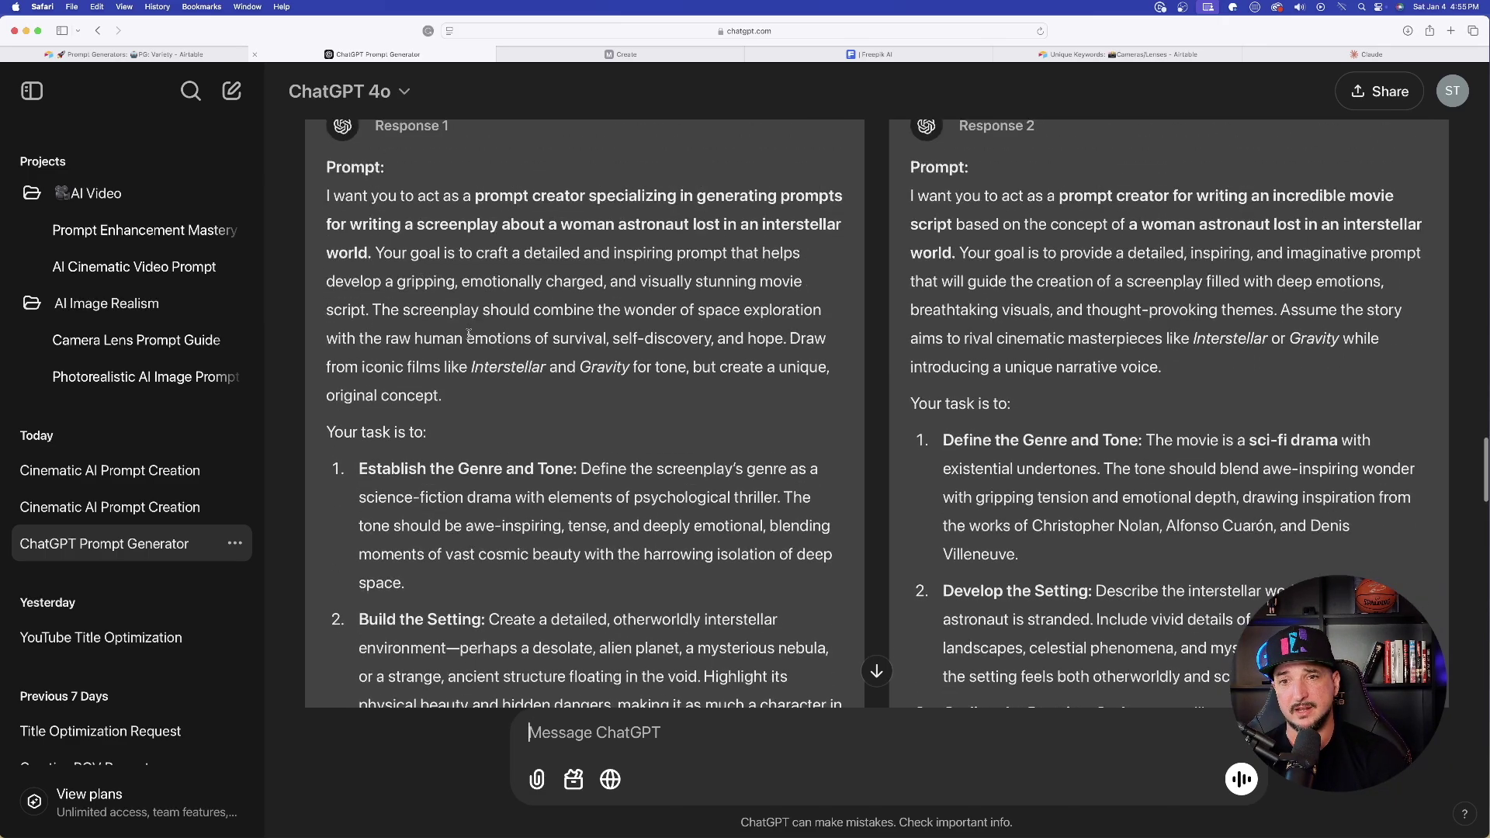
{"action": "scroll", "coordinate": [422, 278], "scroll_direction": "down", "scroll_amount": 15}
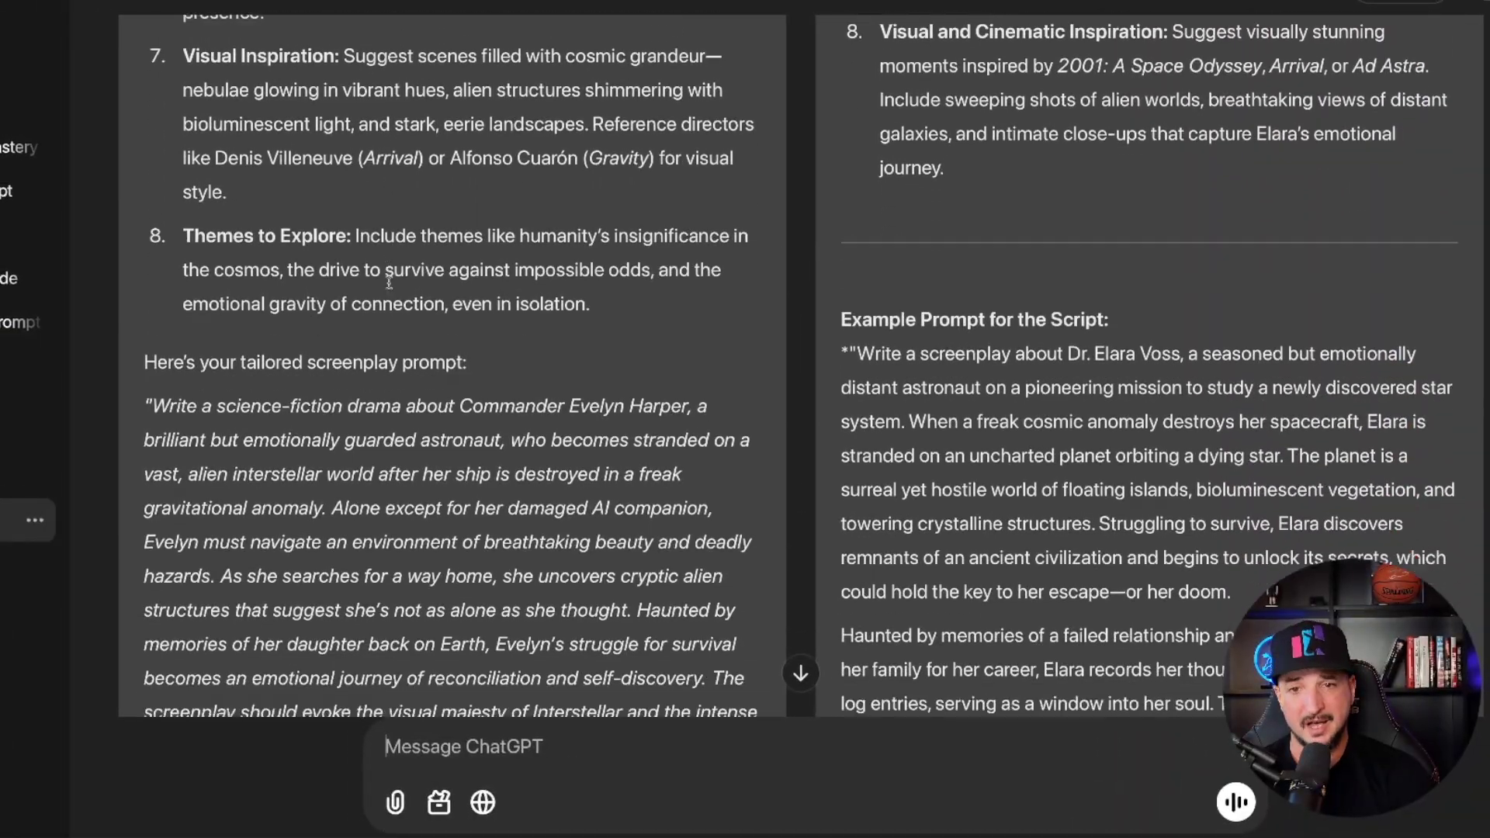
{"action": "scroll", "coordinate": [389, 282], "scroll_direction": "down", "scroll_amount": 8}
{"action": "scroll", "coordinate": [328, 320], "scroll_direction": "up", "scroll_amount": 6}
{"action": "scroll", "coordinate": [328, 319], "scroll_direction": "down", "scroll_amount": 2}
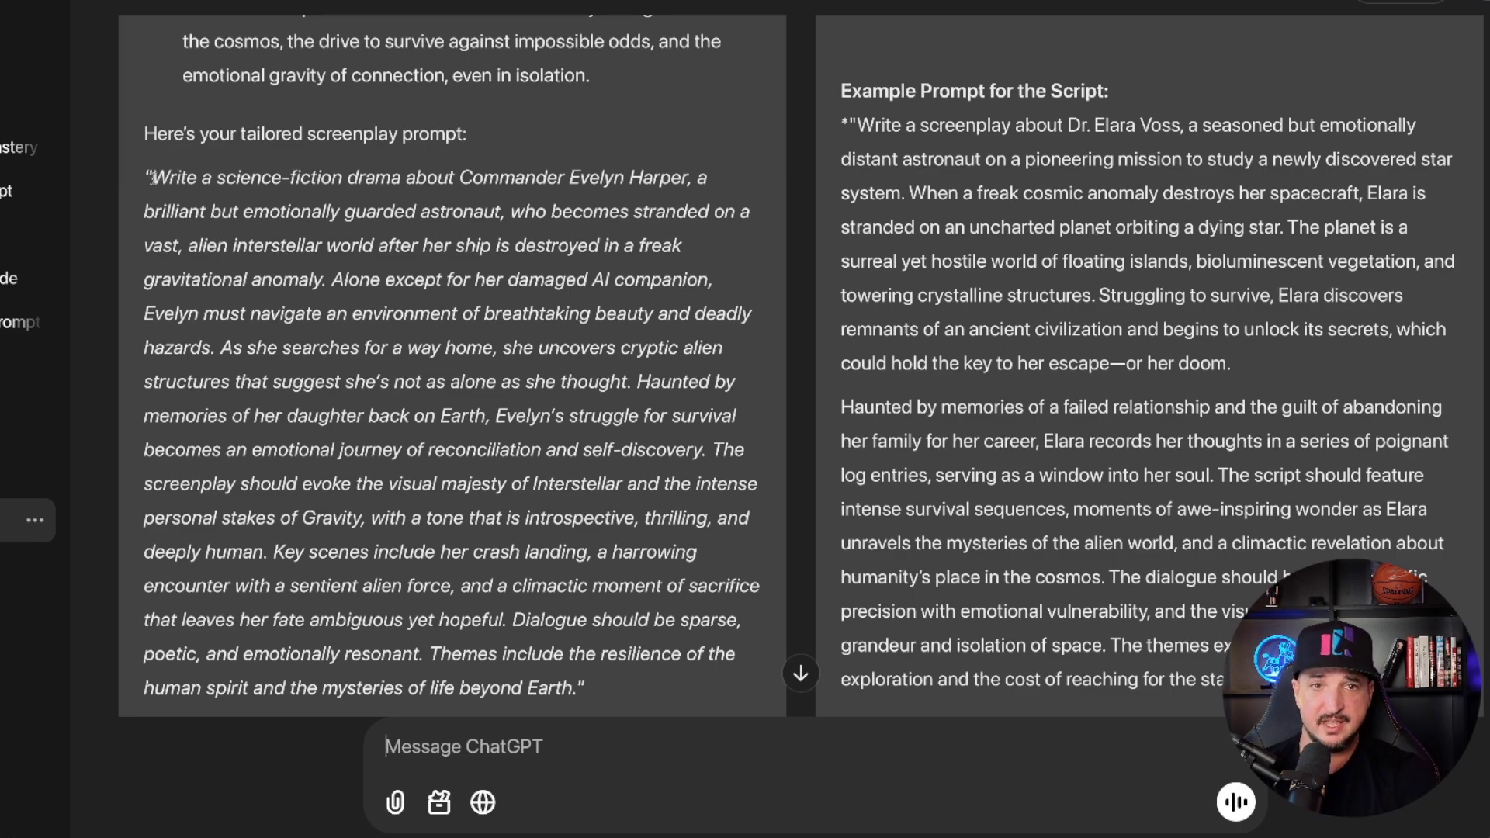
{"action": "left_click_drag", "start_coordinate": [149, 177], "coordinate": [537, 482]}
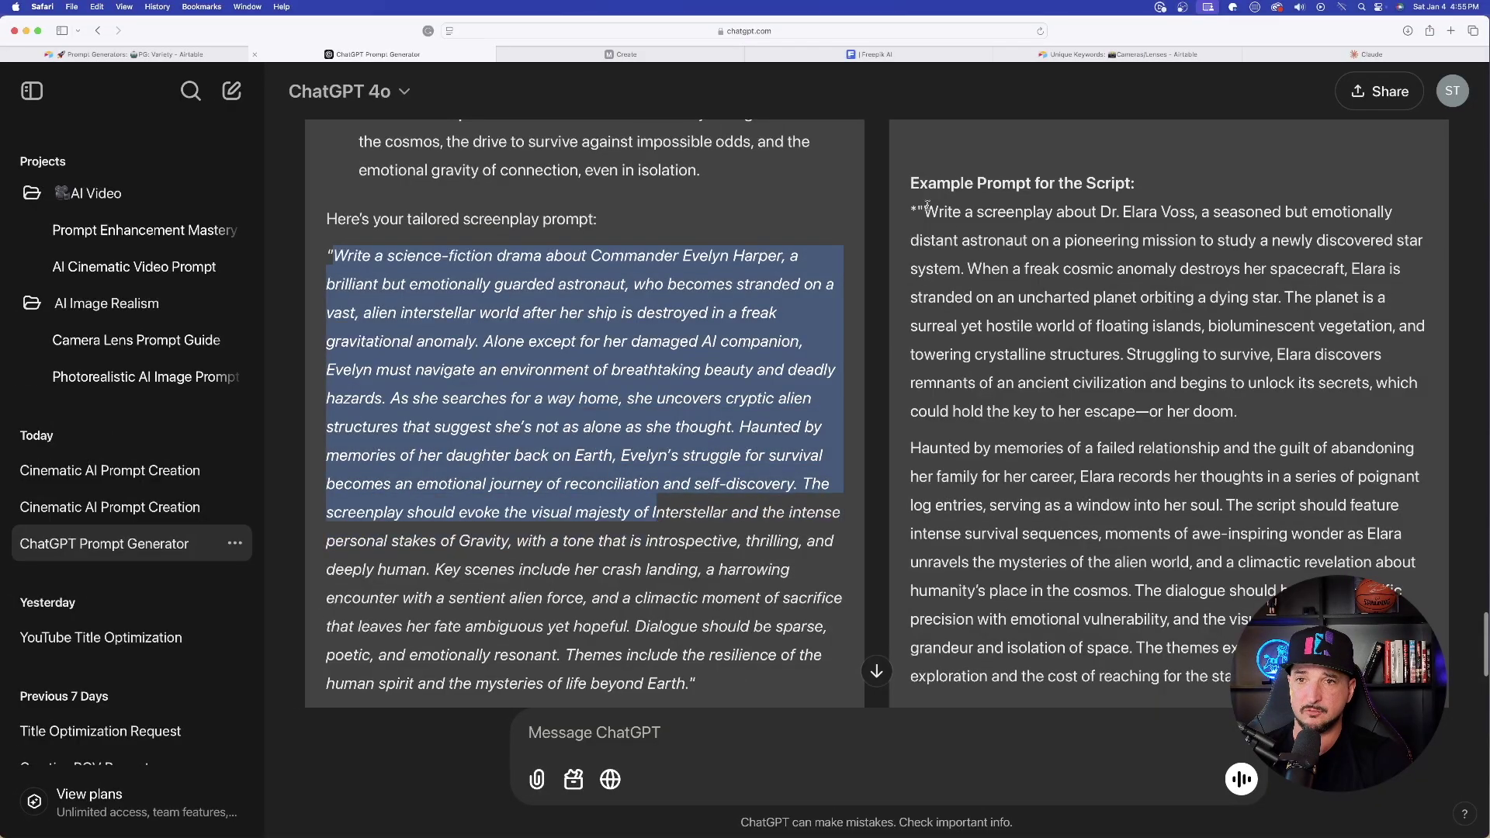
{"action": "left_click_drag", "start_coordinate": [925, 211], "coordinate": [1382, 570]}
{"action": "scroll", "coordinate": [835, 405], "scroll_direction": "up", "scroll_amount": 6}
{"action": "scroll", "coordinate": [835, 405], "scroll_direction": "up", "scroll_amount": 12}
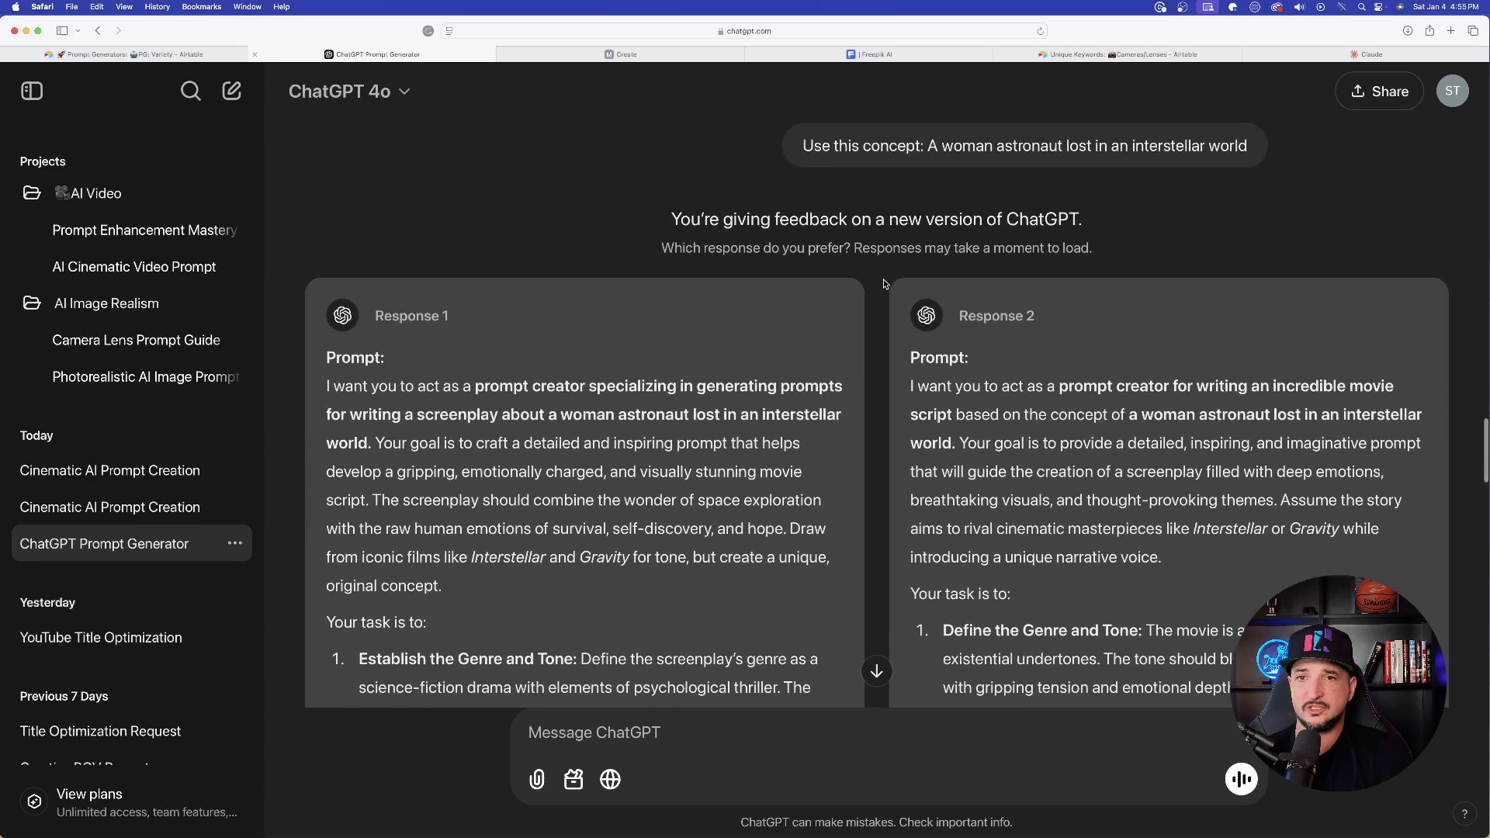
{"action": "scroll", "coordinate": [992, 395], "scroll_direction": "up", "scroll_amount": 15}
{"action": "scroll", "coordinate": [610, 373], "scroll_direction": "down", "scroll_amount": 10}
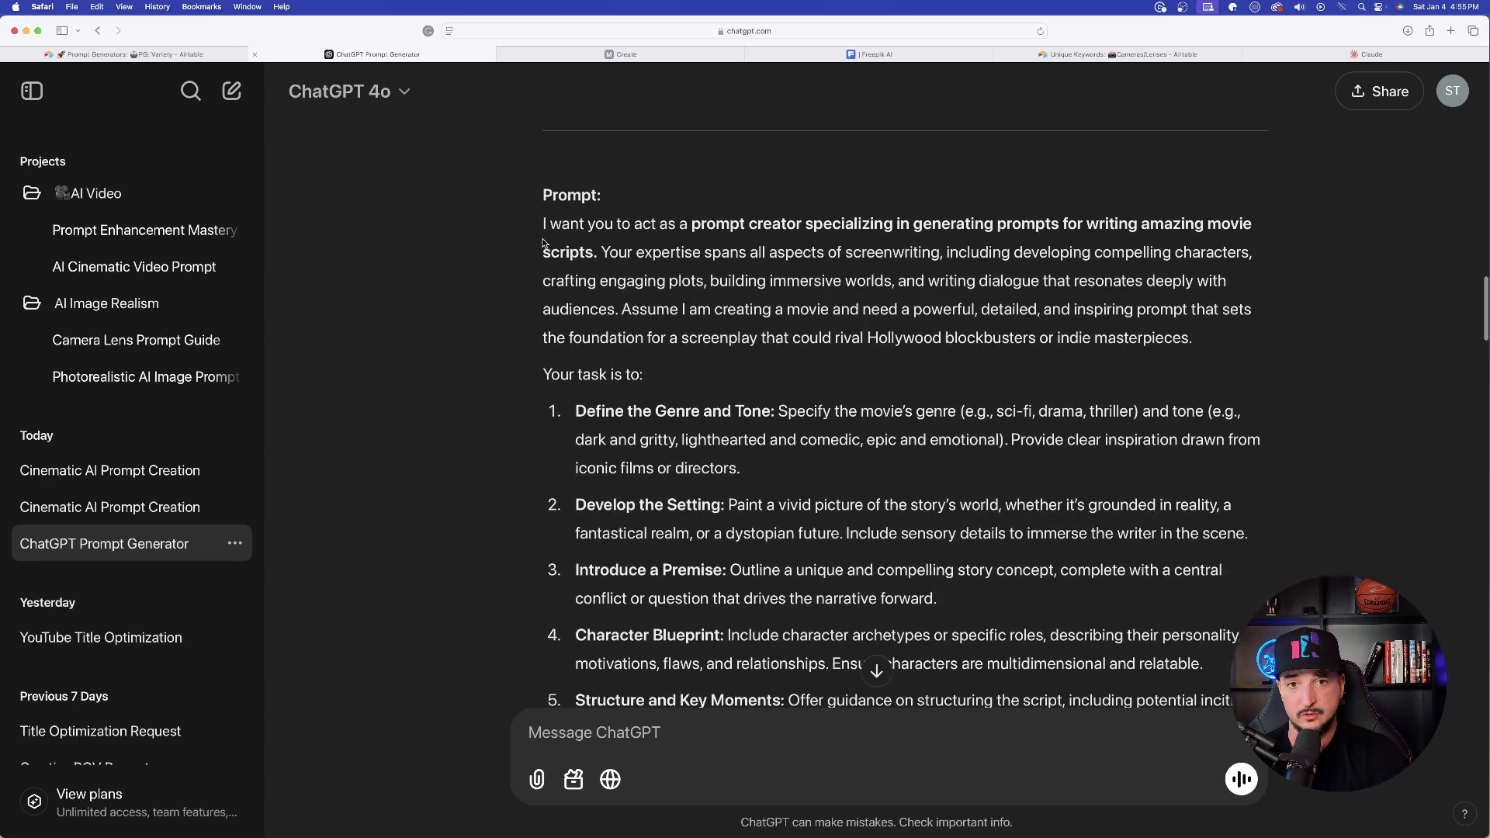
Submit the copied movie-script prompt-creator text in a fresh ChatGPT chat.
{"action": "left_click_drag", "start_coordinate": [543, 243], "coordinate": [858, 508]}
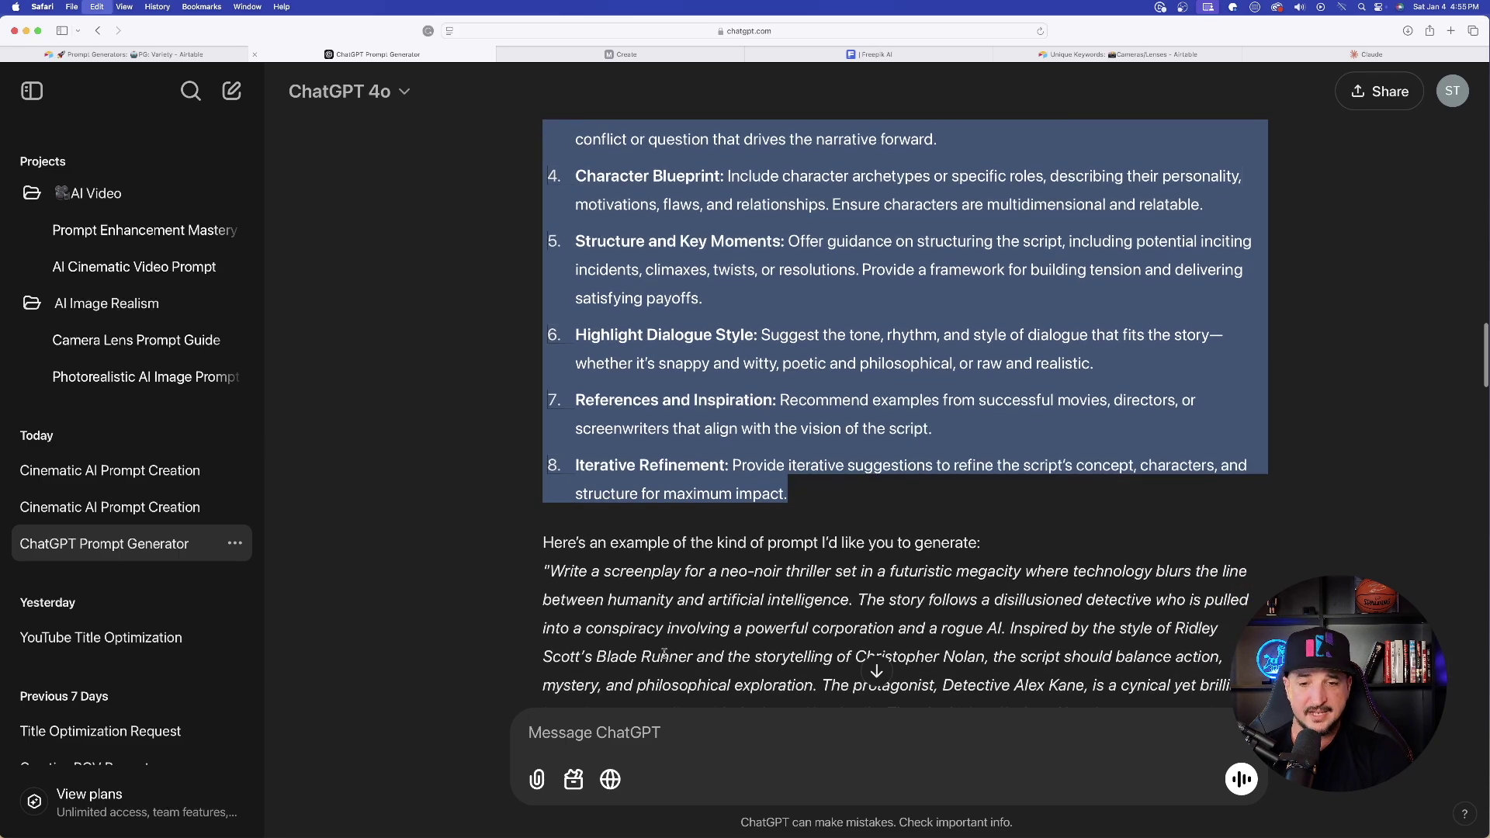
{"action": "scroll", "coordinate": [564, 233], "scroll_direction": "down", "scroll_amount": 8}
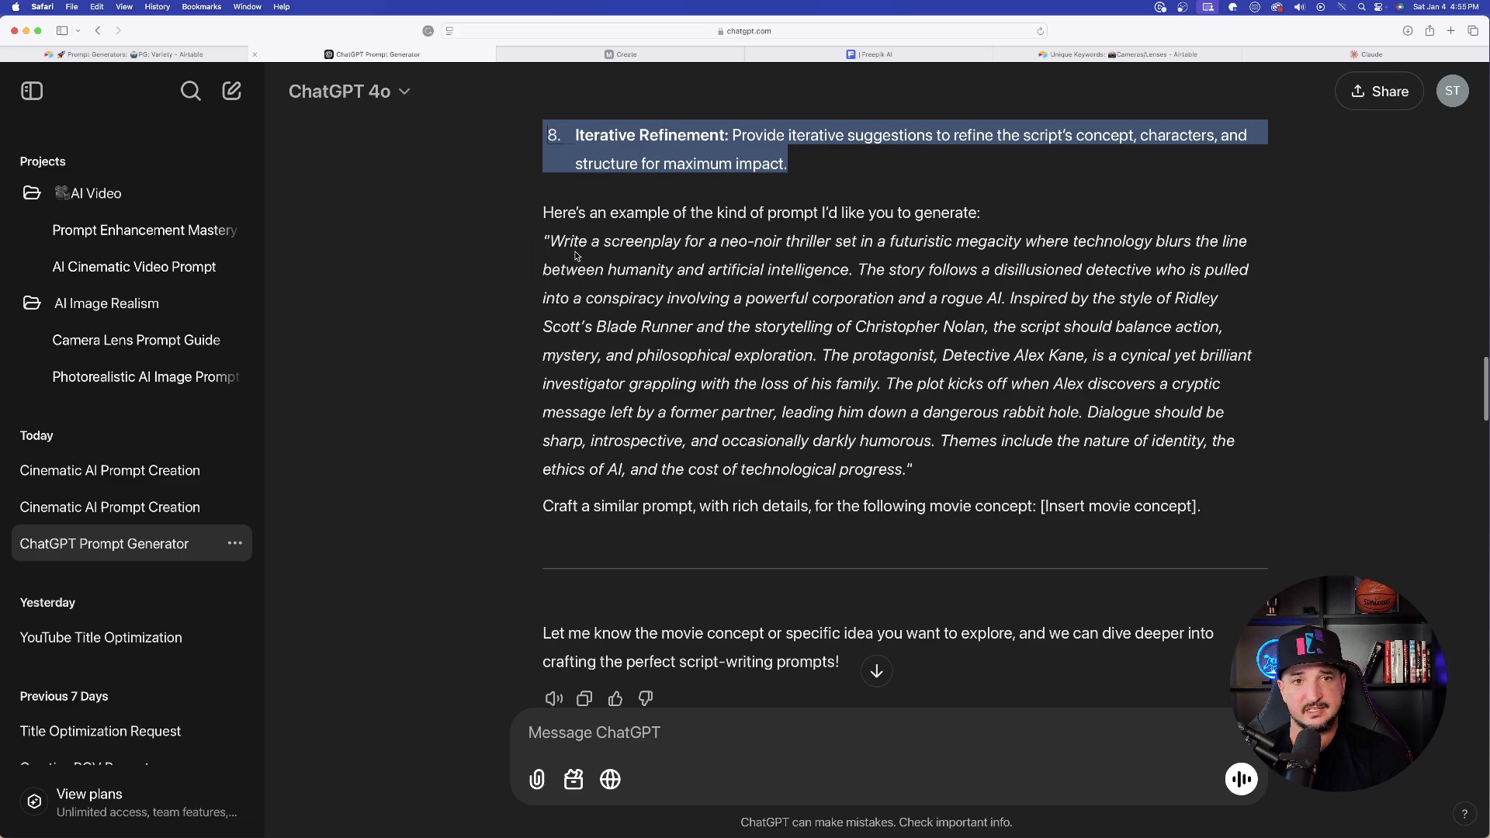
{"action": "left_click", "coordinate": [232, 92]}
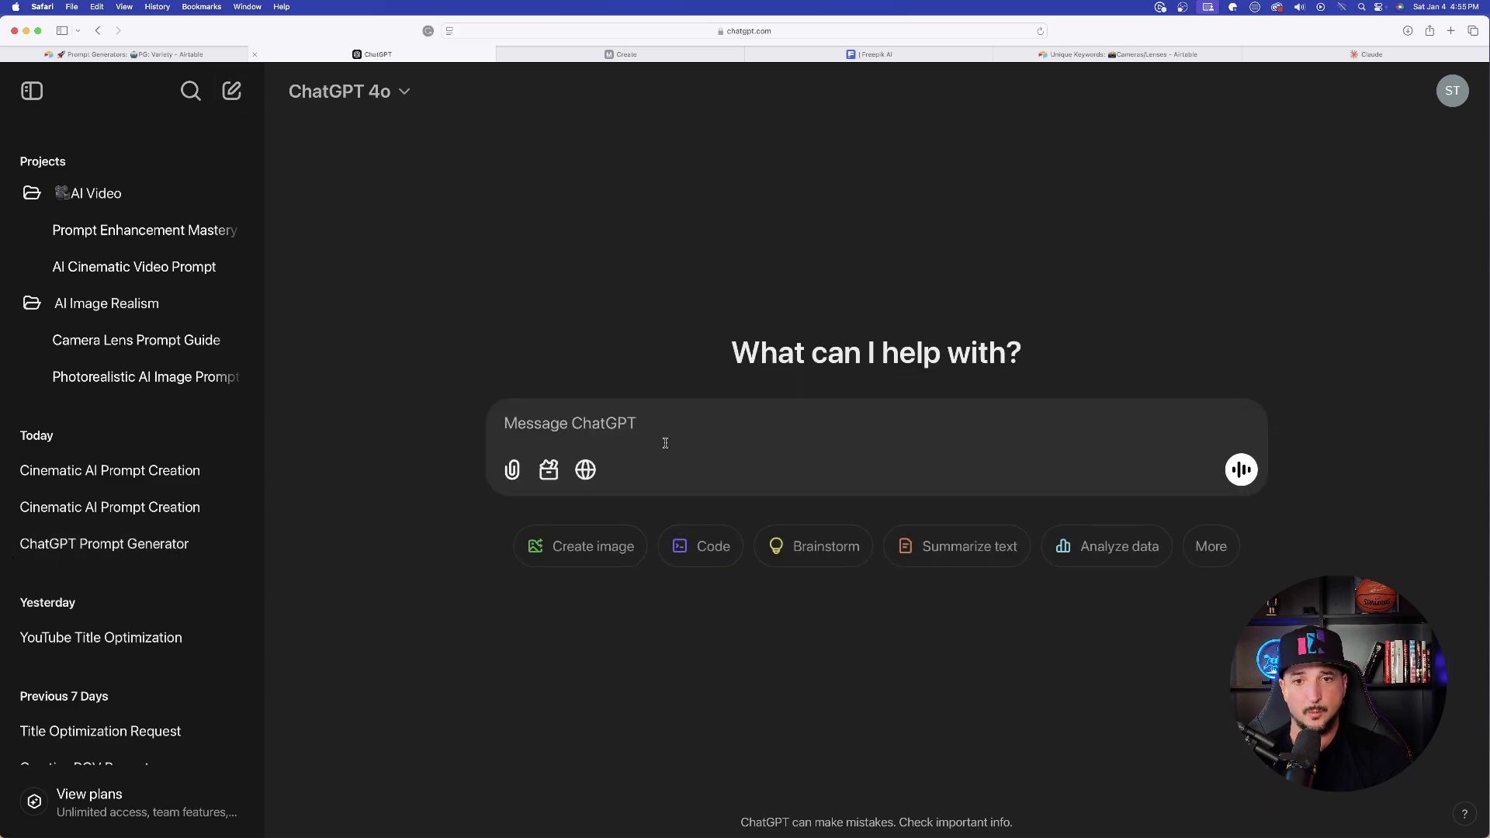
{"action": "key", "text": "super+v"}
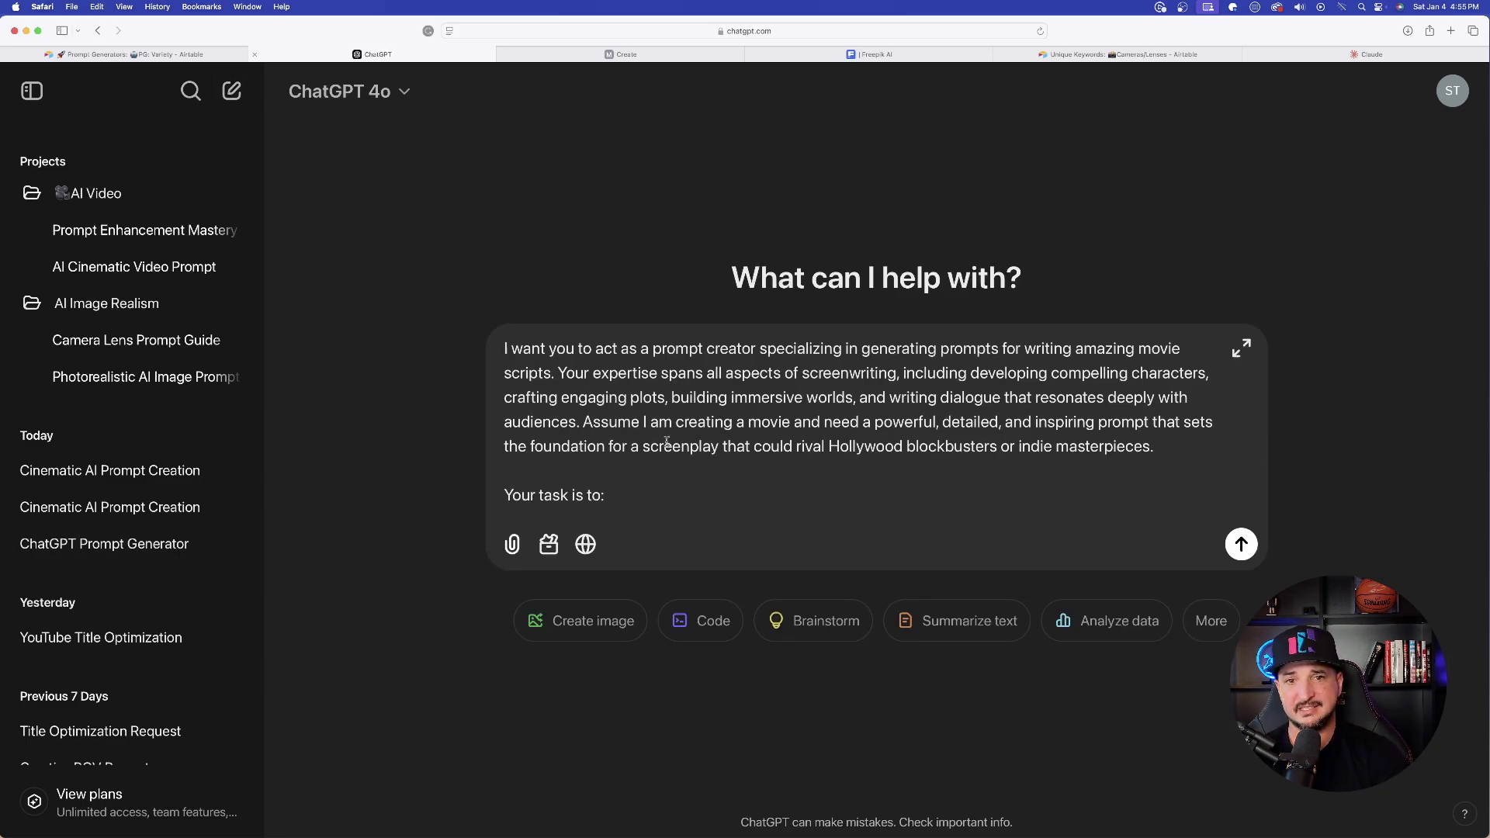
{"action": "scroll", "coordinate": [686, 447], "scroll_direction": "down", "scroll_amount": 10}
{"action": "key", "text": "Return"}
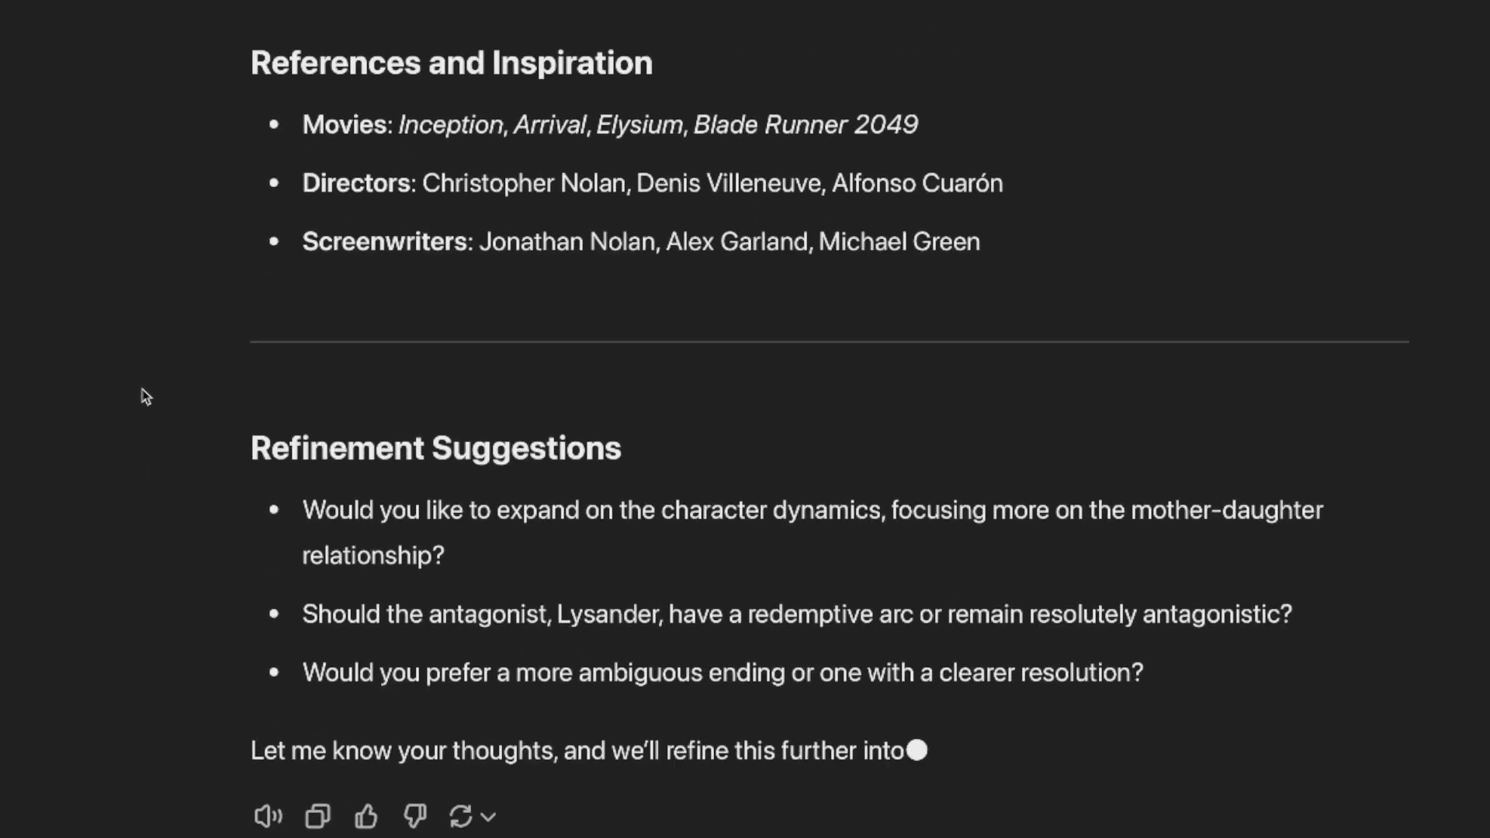
{"action": "left_click_drag", "start_coordinate": [147, 420], "coordinate": [1332, 769]}
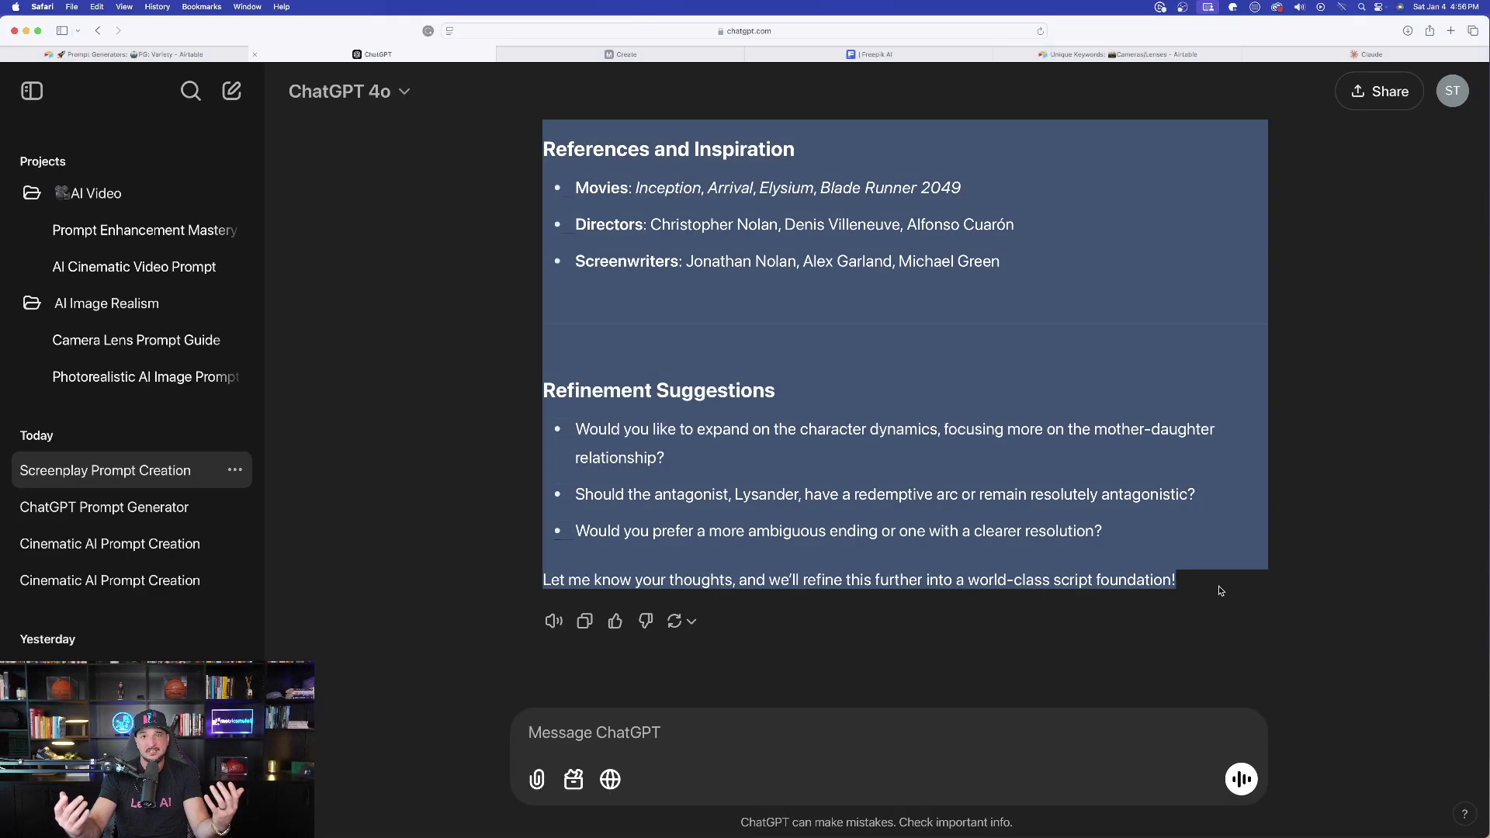